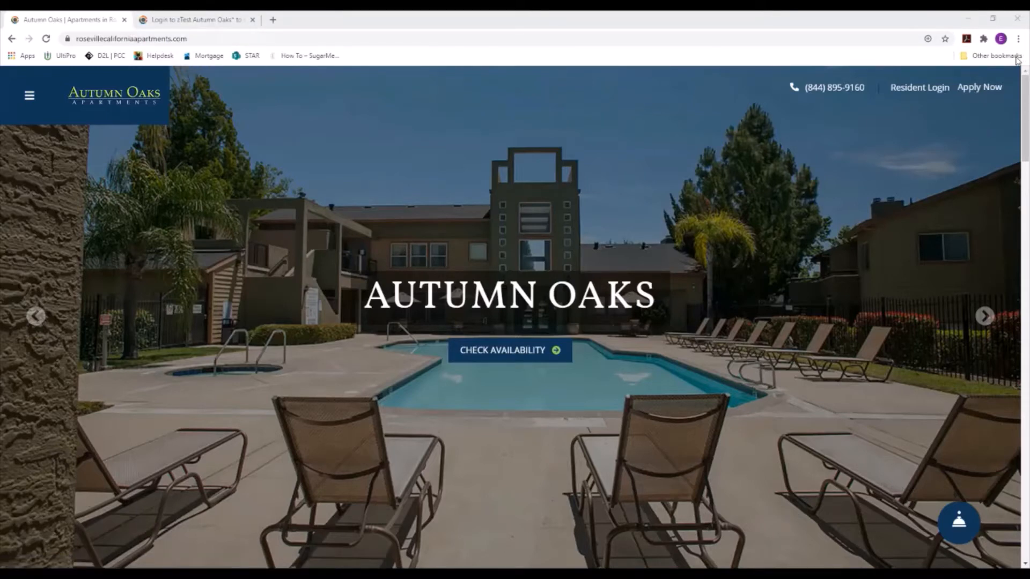
Step: Use the homepage's Apply Now link to start an Autumn Oaks rental application
click(985, 91)
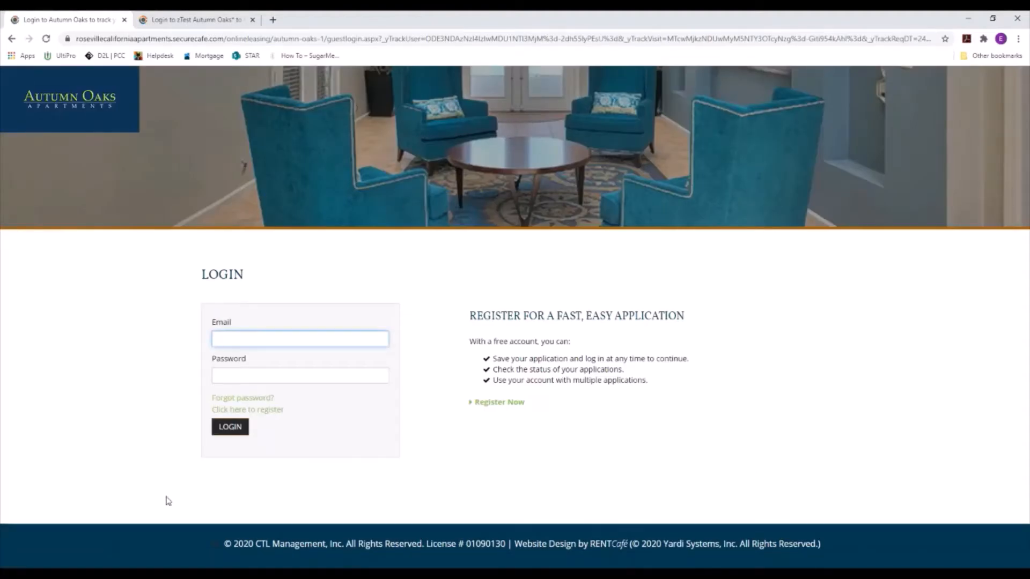
Step: Open the registration form and enter the account email, password, confirmation and security answer
click(175, 22)
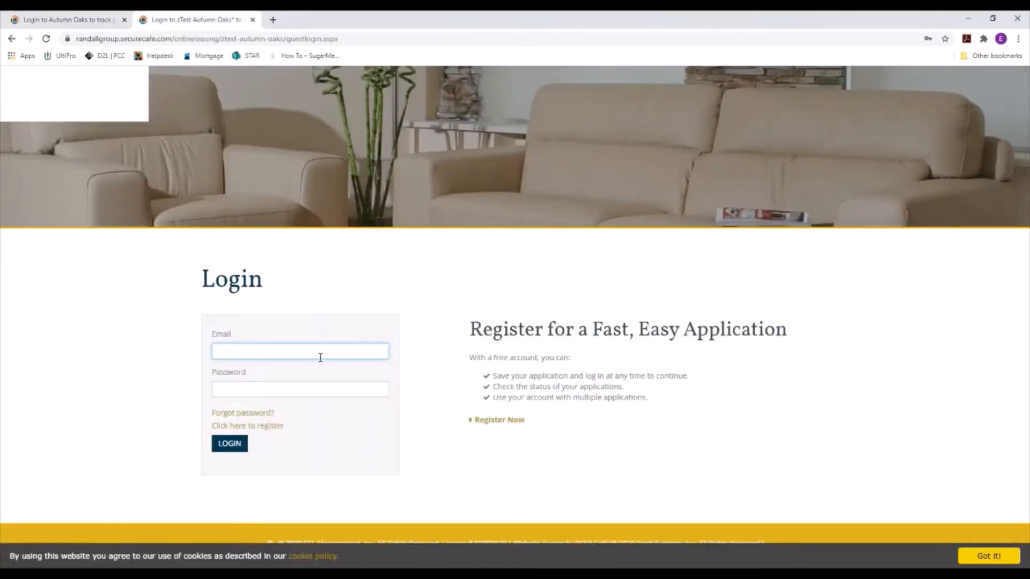
click(276, 429)
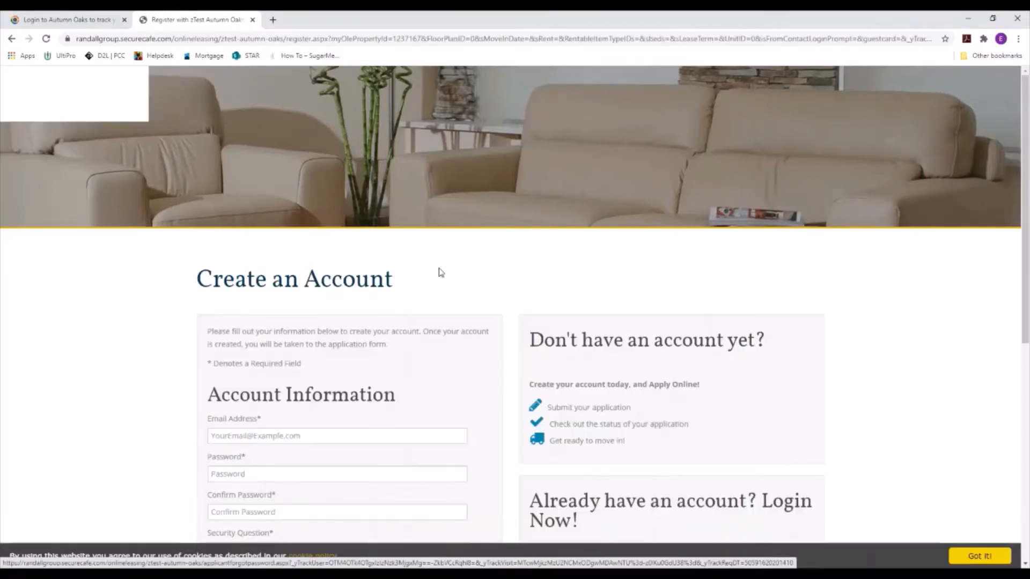
scroll(303, 448, down, 2)
click(266, 329)
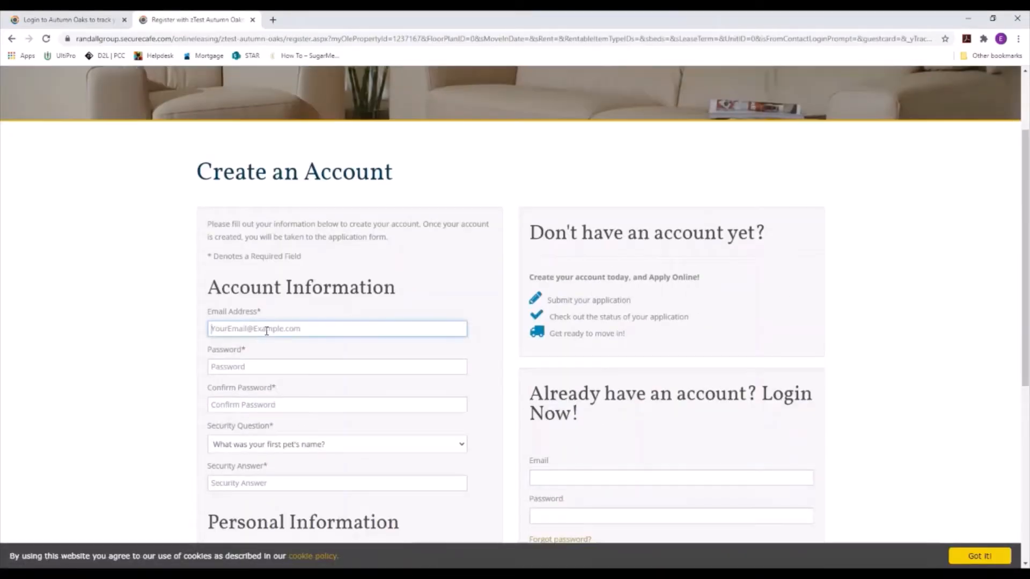
key(Tab)
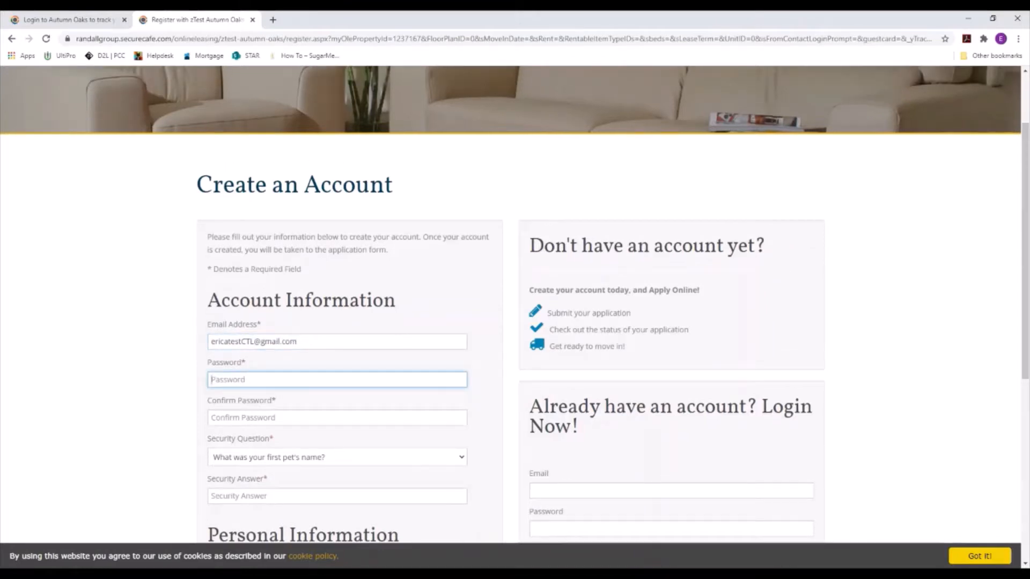
text(•••••••••••)
key(Tab)
text(••)
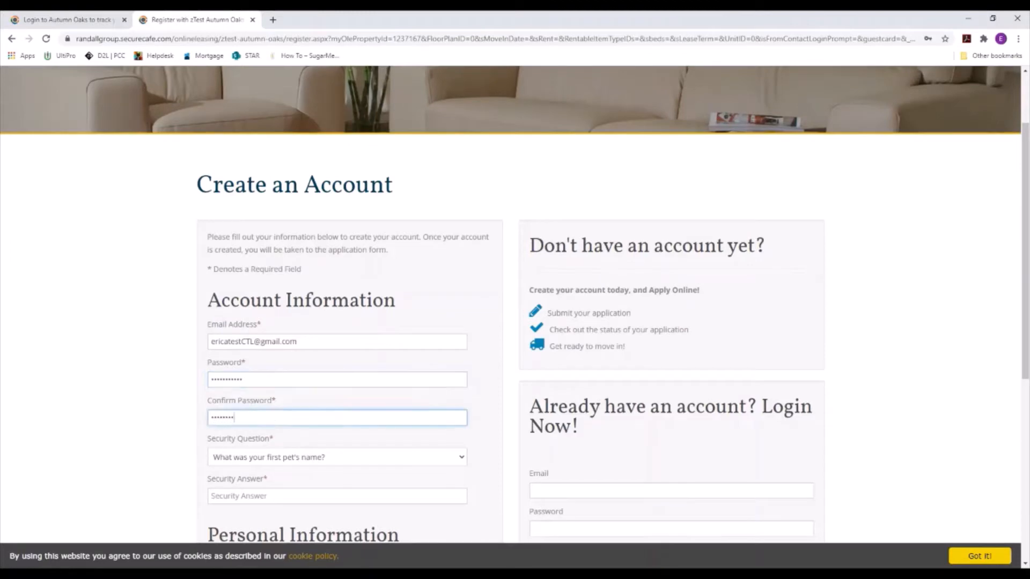
click(281, 498)
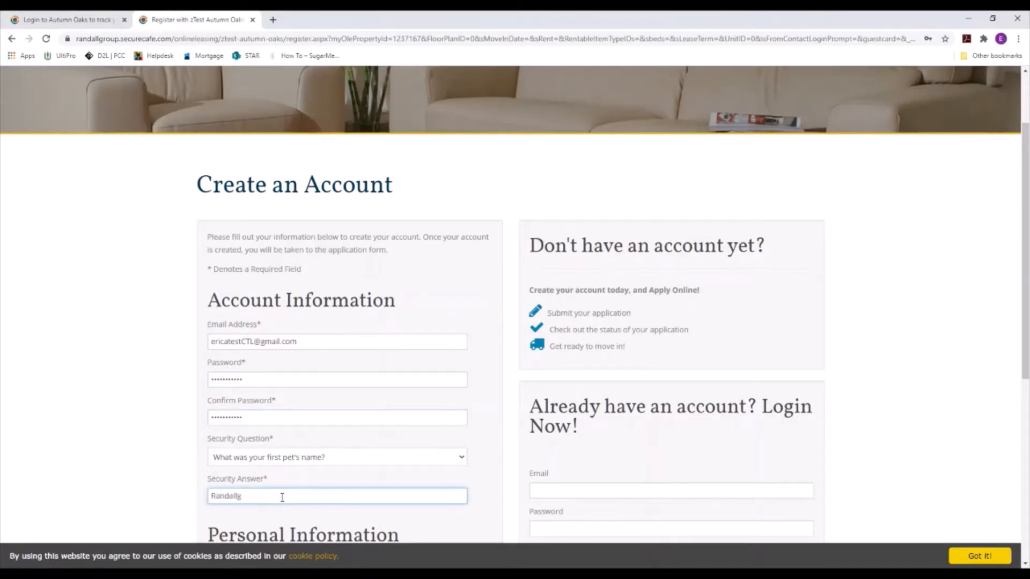
Step: Enter the applicant's first name, last name and phone number
scroll(281, 497, down, 4)
click(259, 360)
text(Erica)
key(Tab)
text(Testing)
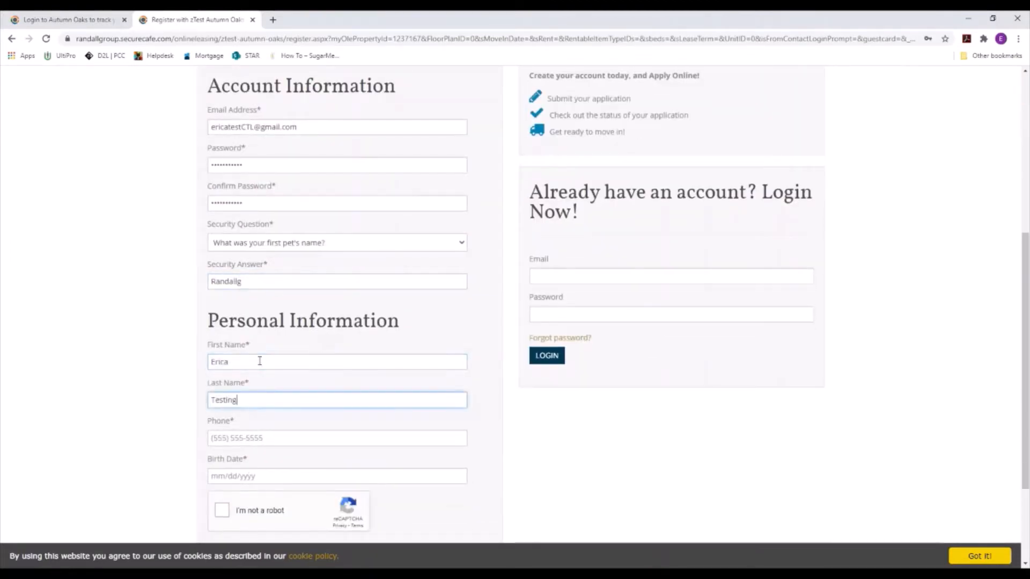
click(291, 441)
text(555-555-5555)
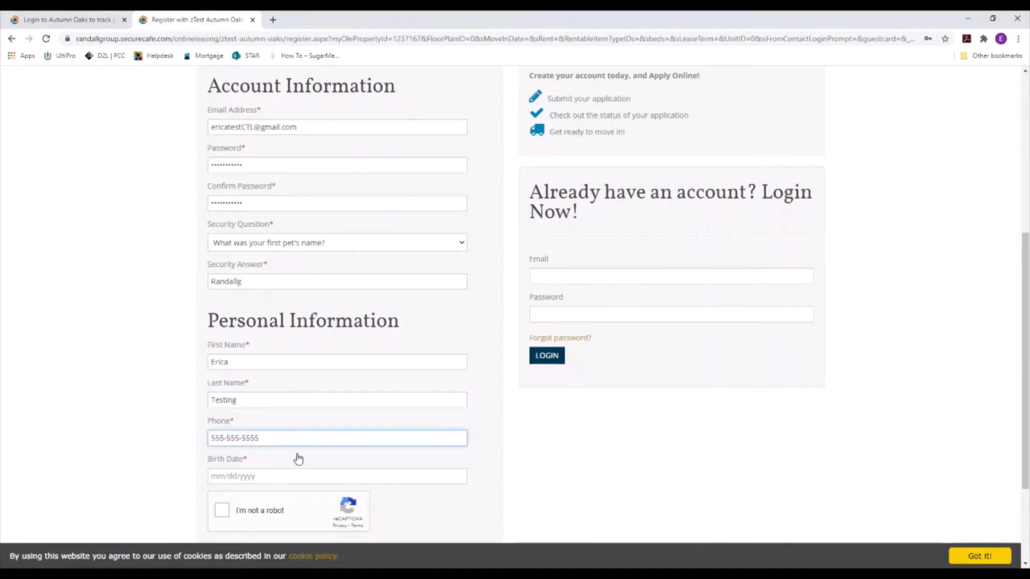
Step: Set the birth date to 3/6/1980 and bring up the Terms and Conditions
click(299, 476)
click(250, 344)
click(249, 375)
click(295, 344)
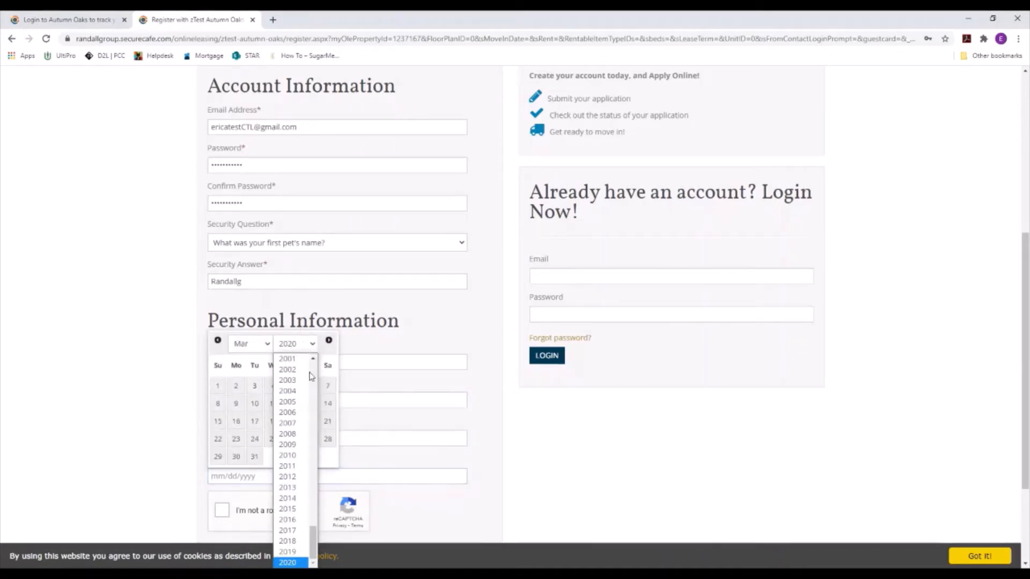
scroll(310, 376, up, 5)
click(288, 453)
click(291, 404)
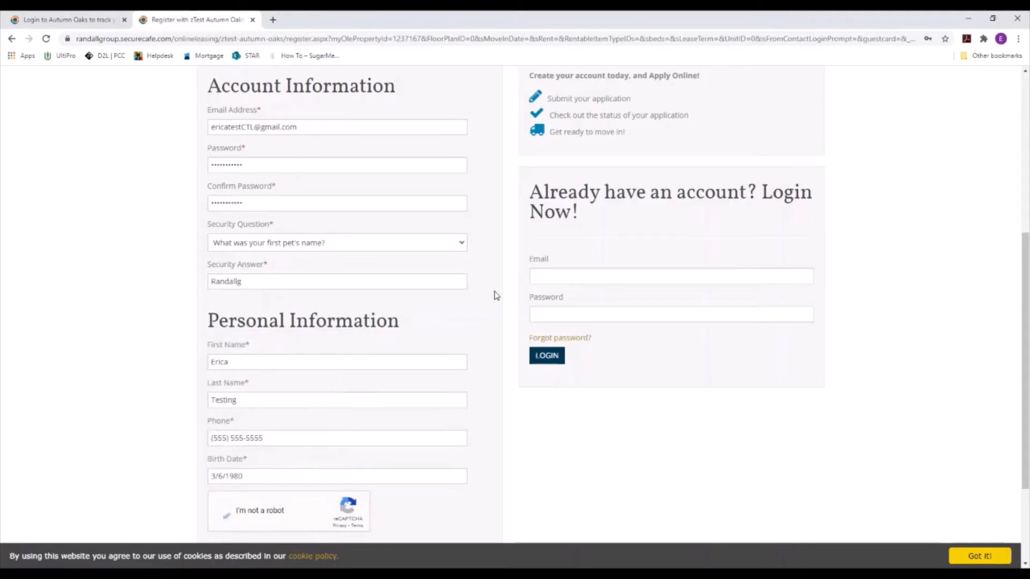
scroll(496, 295, down, 1)
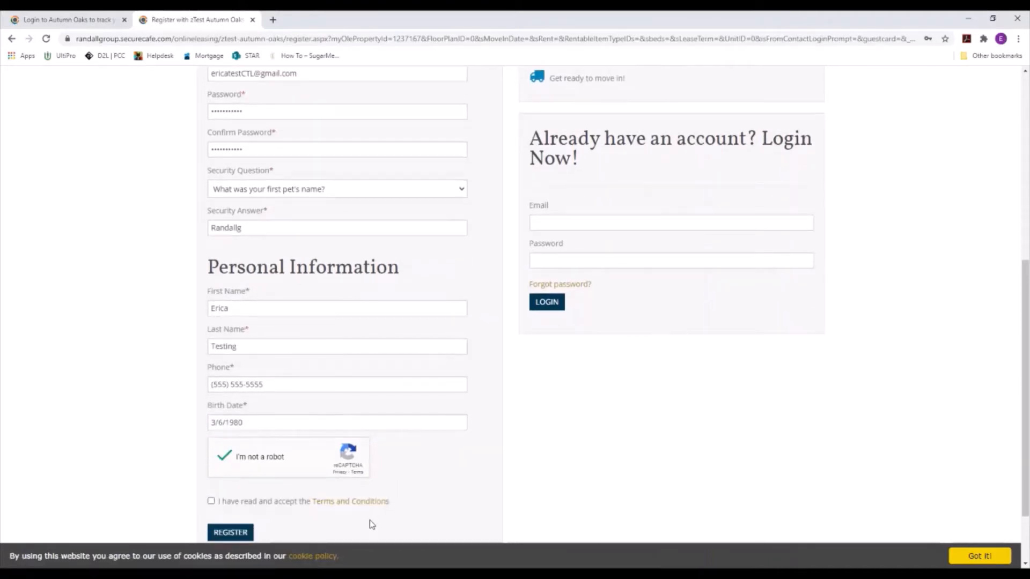
click(224, 503)
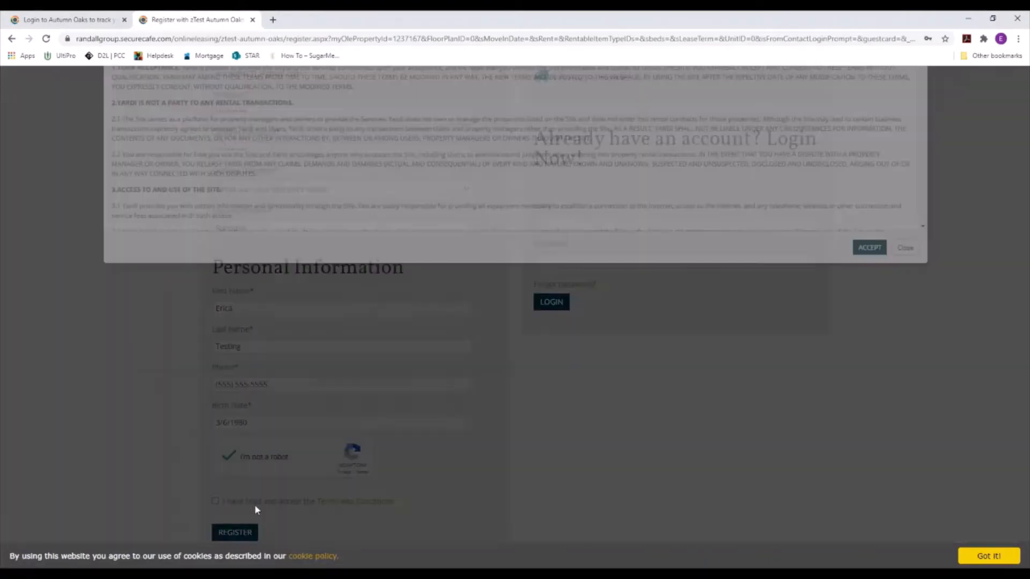
Step: Accept the Terms and Conditions and submit the registration to create the account
scroll(504, 263, down, 15)
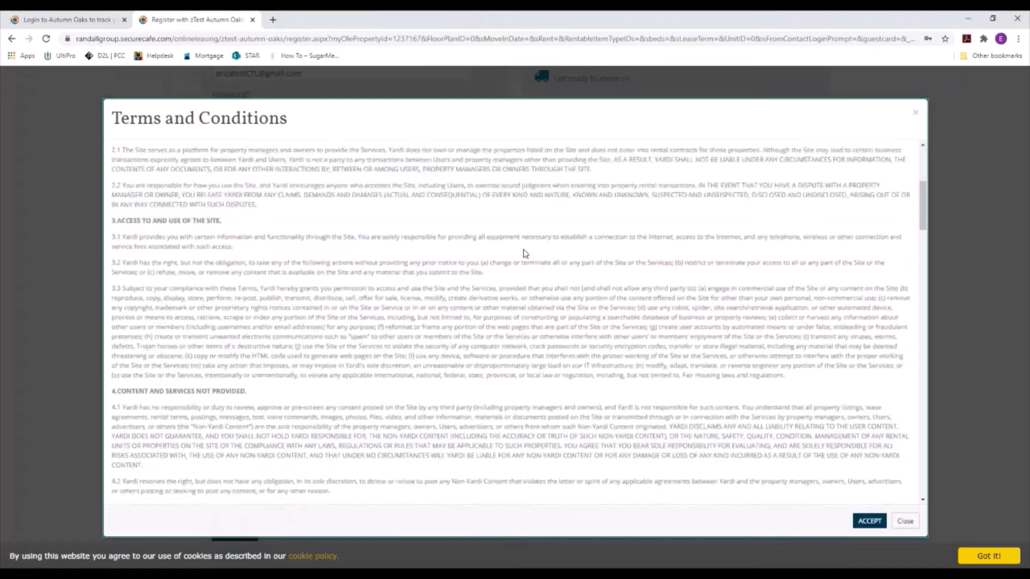
scroll(755, 379, down, 15)
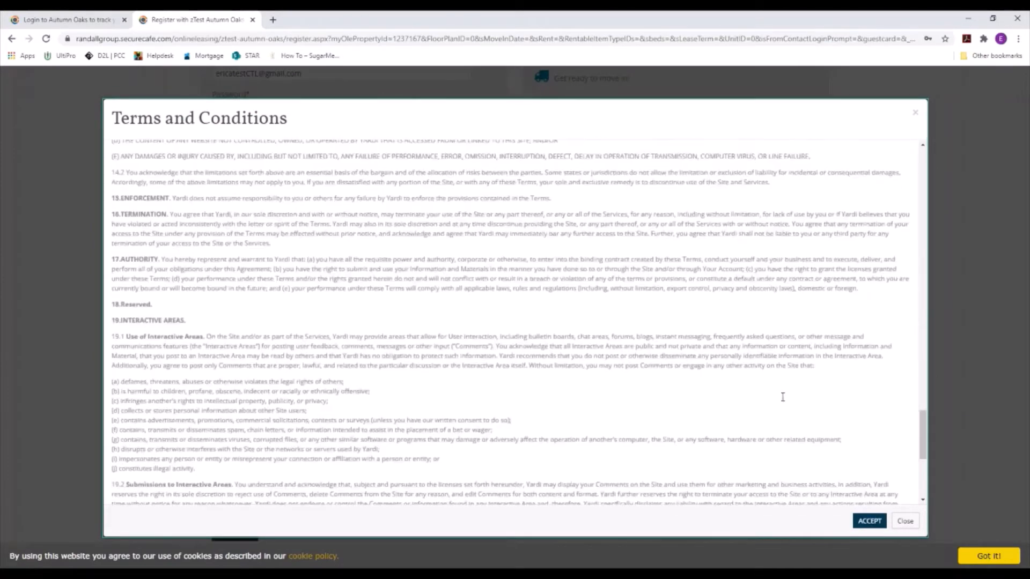
click(869, 520)
scroll(906, 506, down, 2)
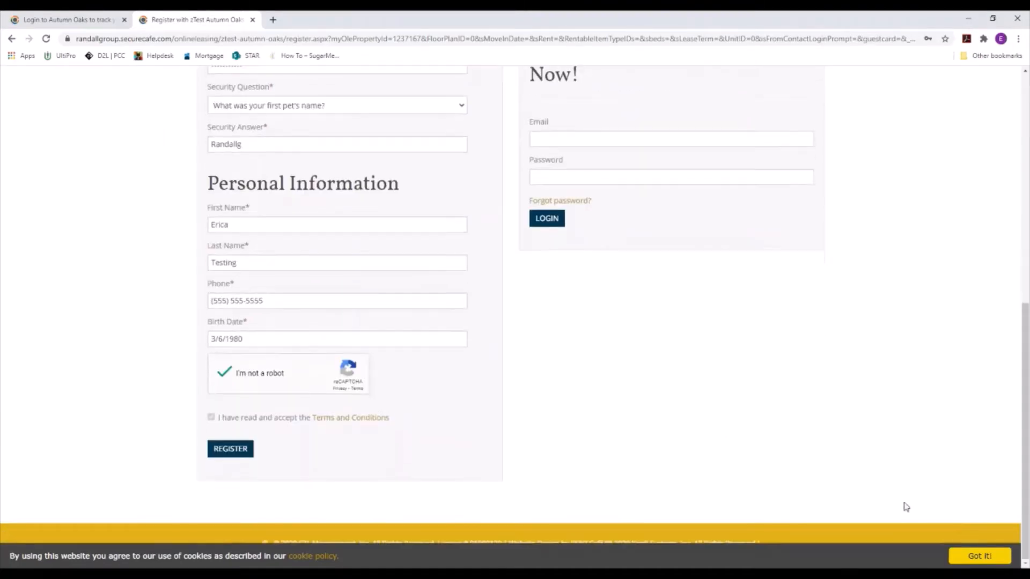
click(236, 451)
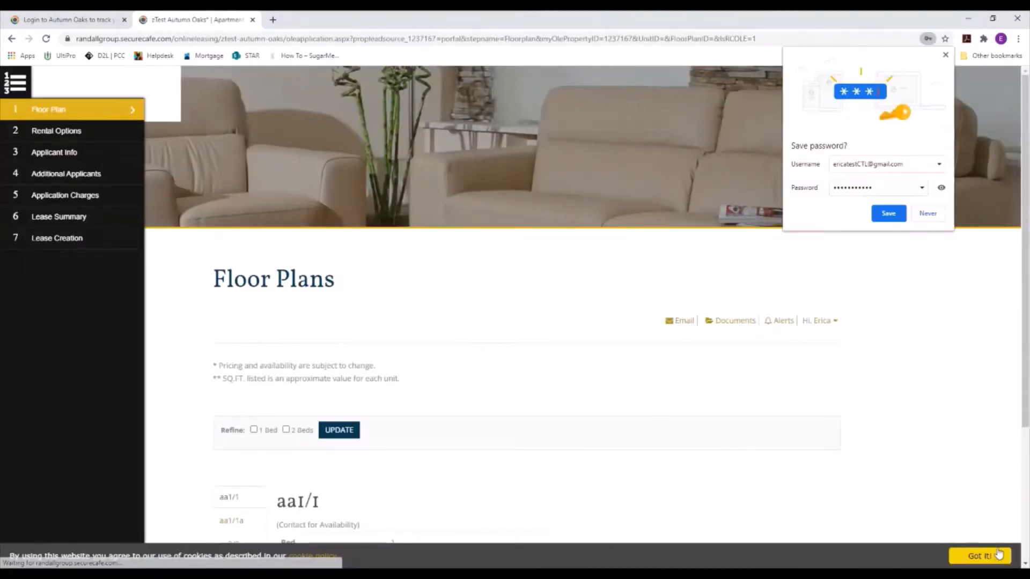
Step: Dismiss the save-password prompt, continue with the aa1/1a floor plan, and select apartment #426
click(946, 55)
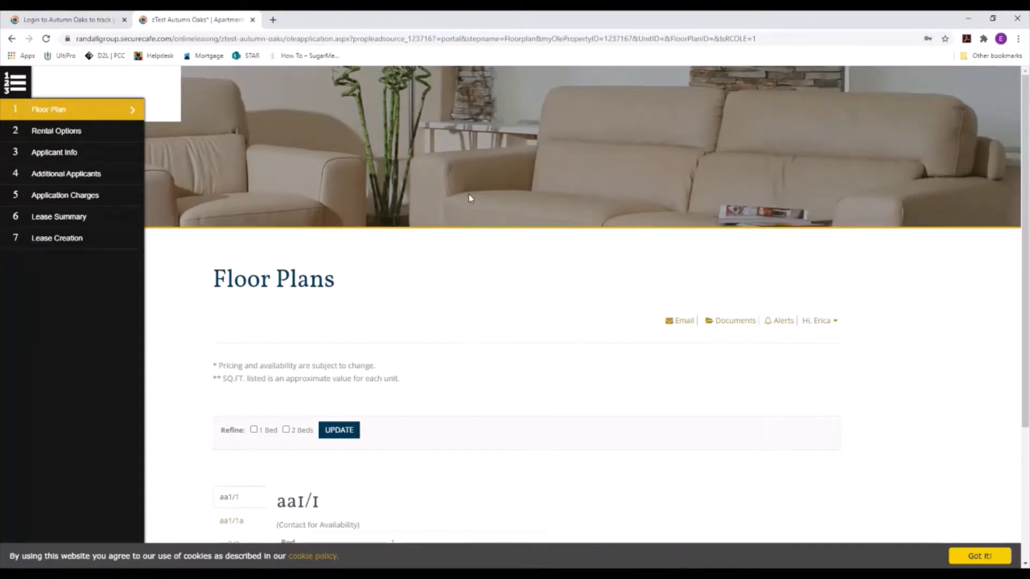
scroll(469, 197, down, 3)
scroll(472, 197, down, 1)
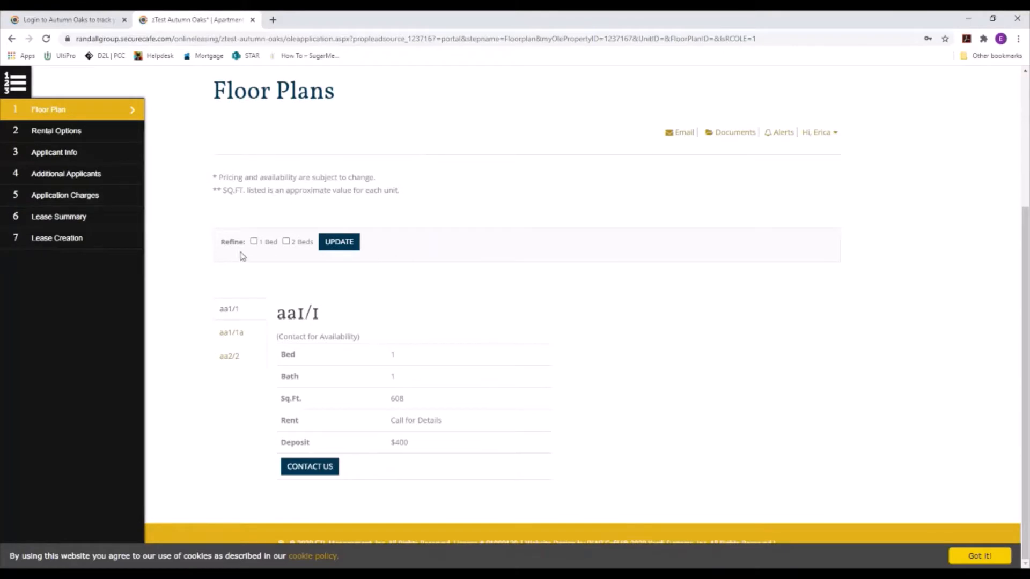
scroll(294, 201, up, 3)
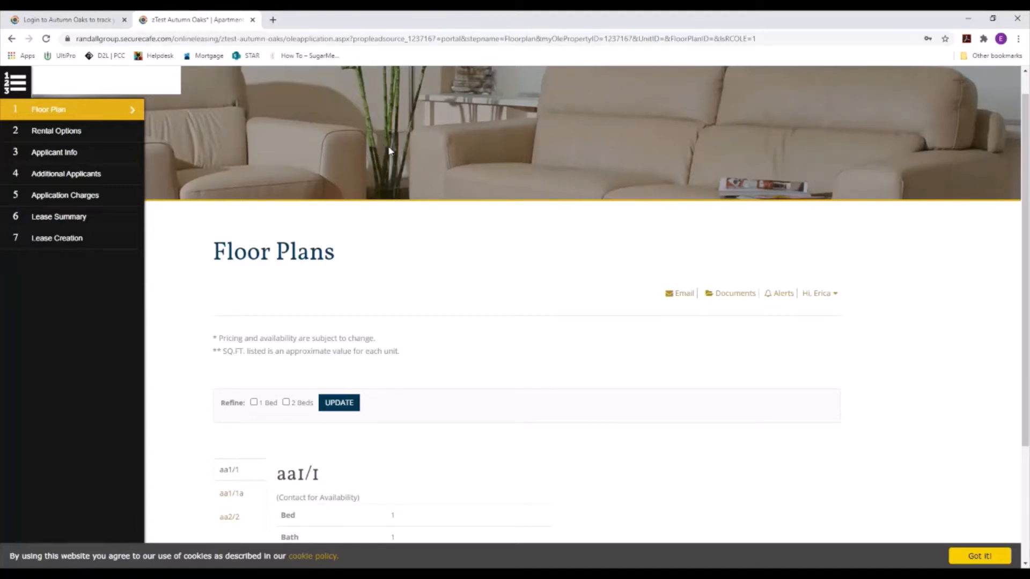
scroll(422, 199, down, 3)
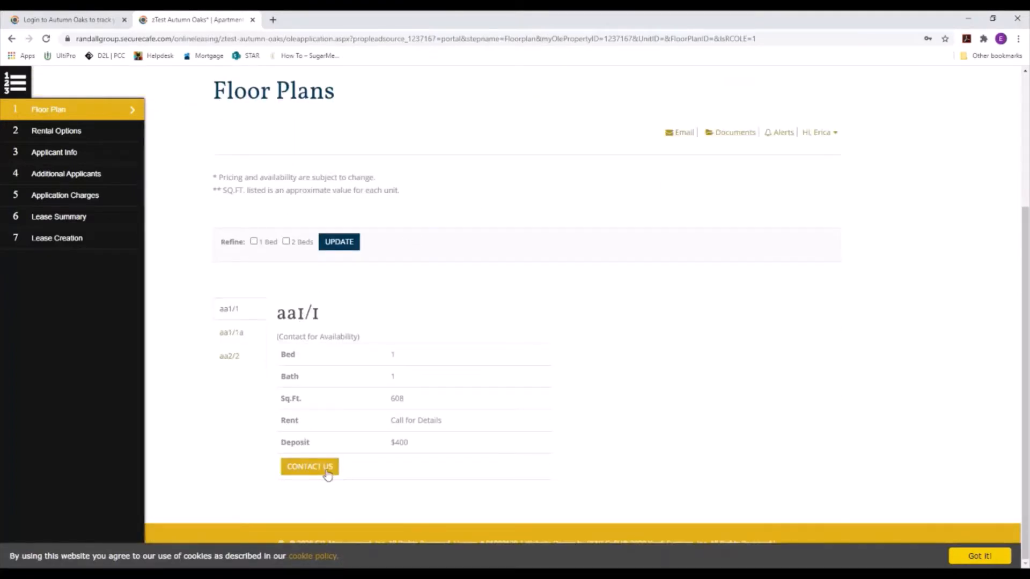
click(231, 332)
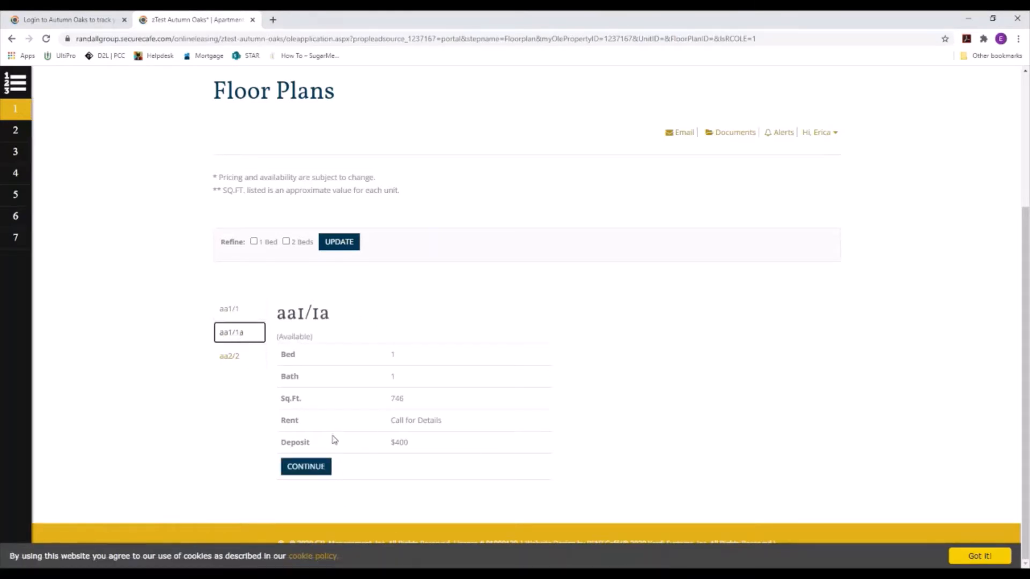
click(311, 471)
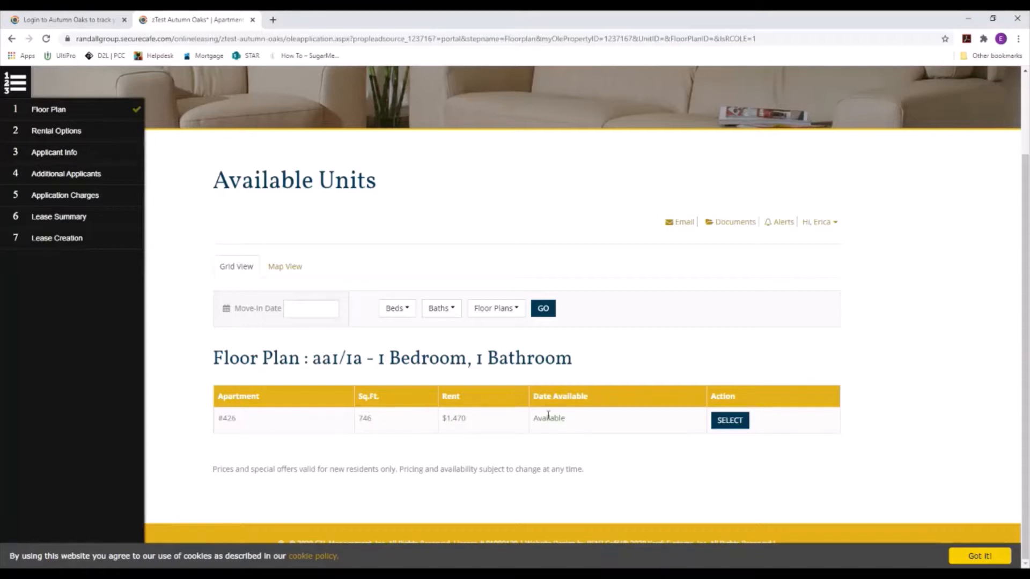
click(743, 422)
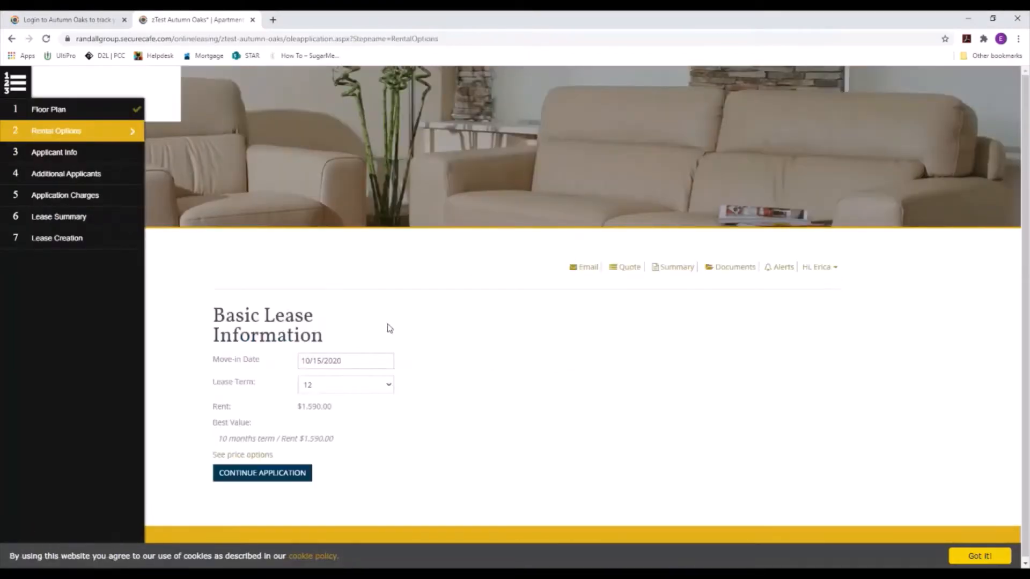
Step: Change move-in to 10/22/2020, check the lease-term pricing matrix, and continue the application
click(362, 360)
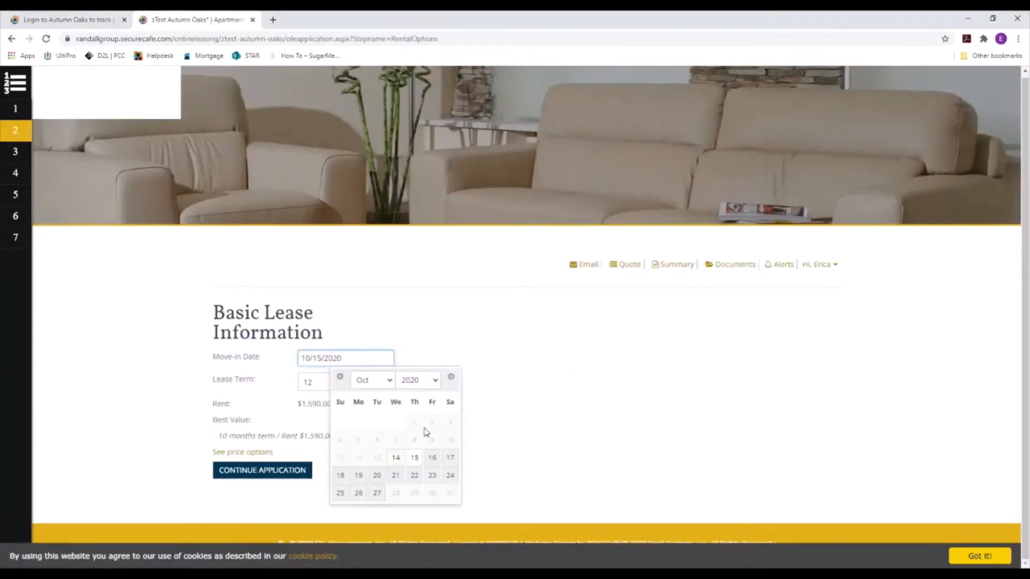
click(417, 475)
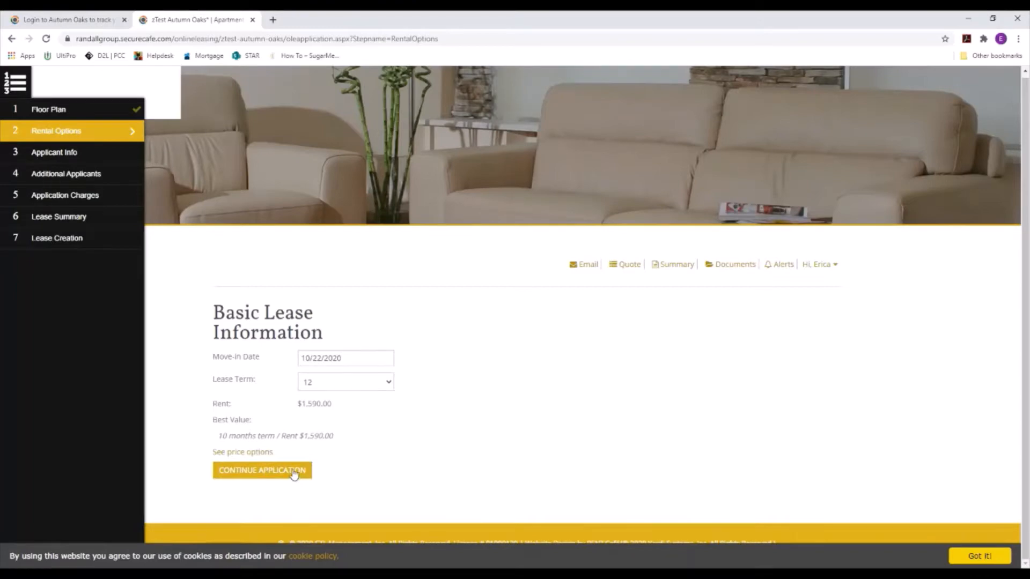
click(261, 454)
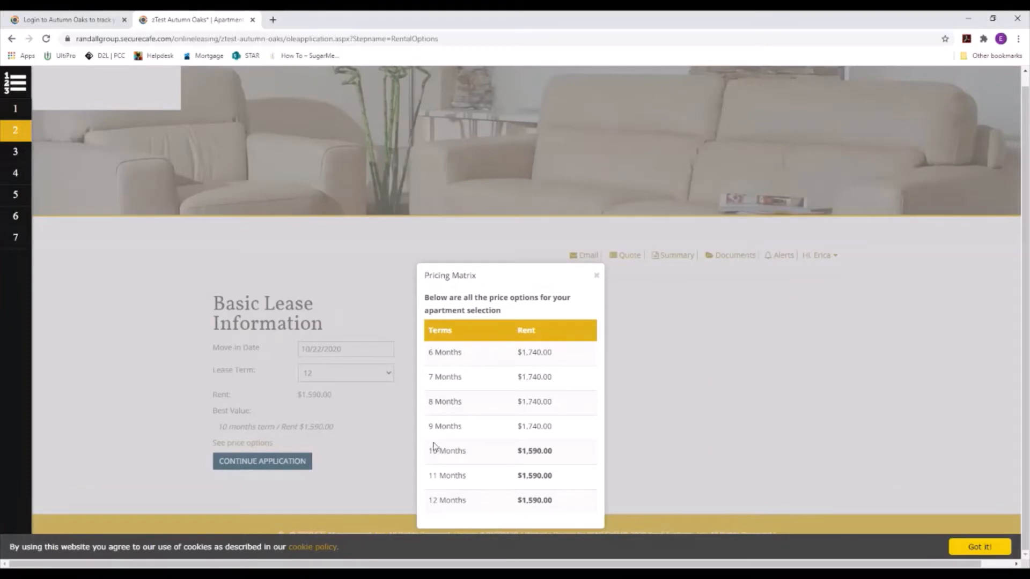
click(596, 276)
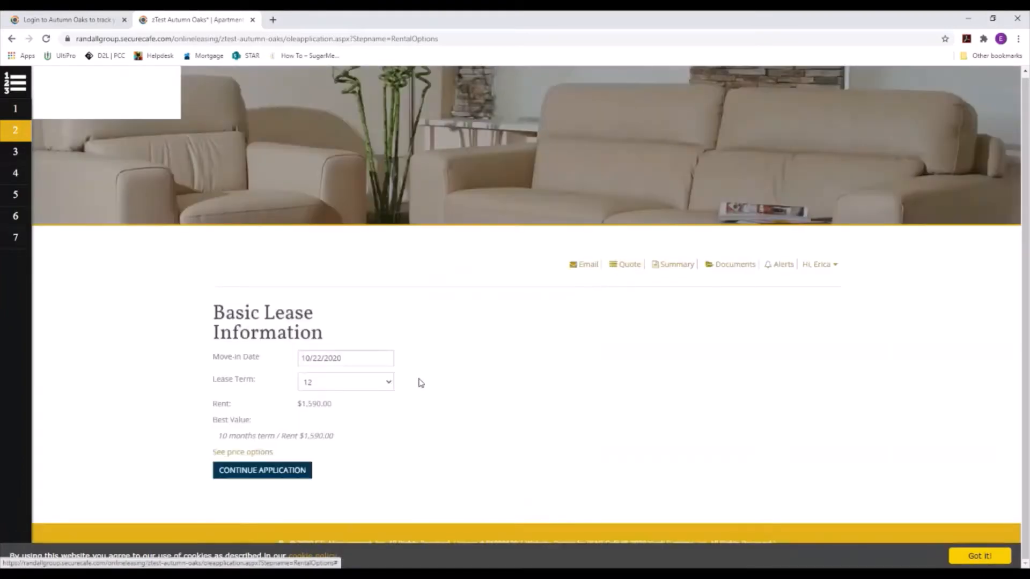
click(292, 474)
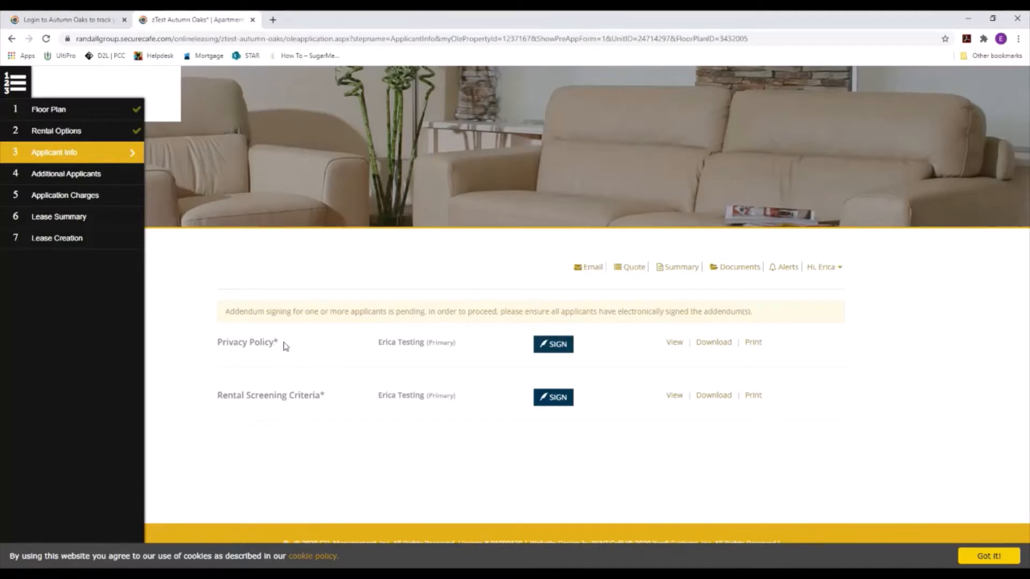
Step: Agree to the e-signature terms and adopt the first script signature style
click(561, 352)
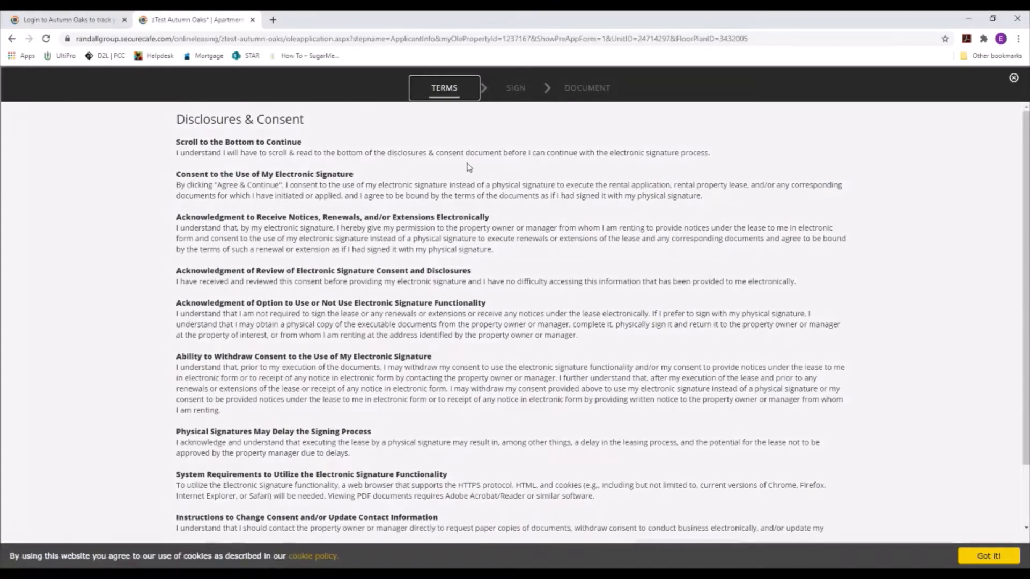
scroll(567, 161, down, 1)
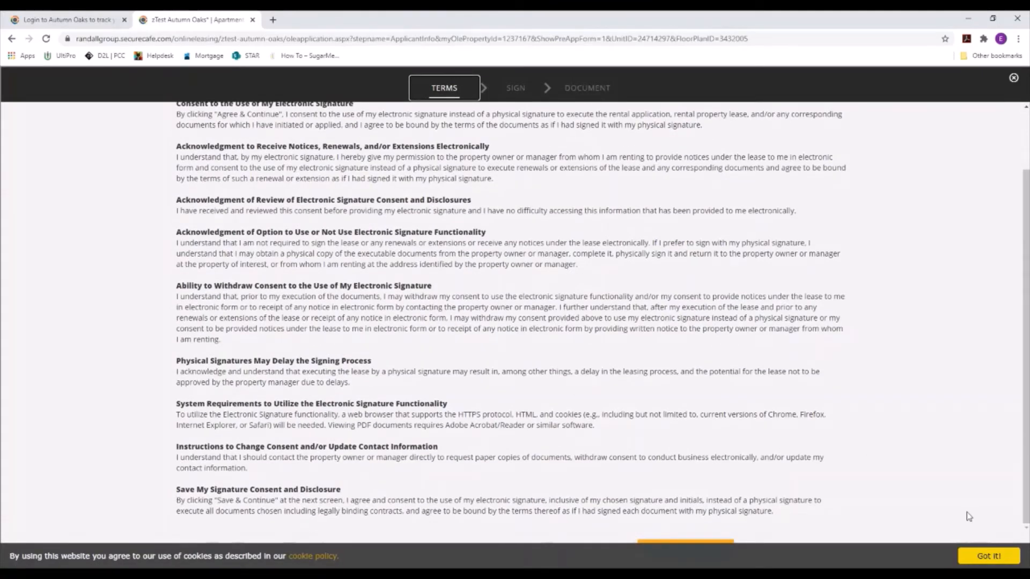
click(1001, 561)
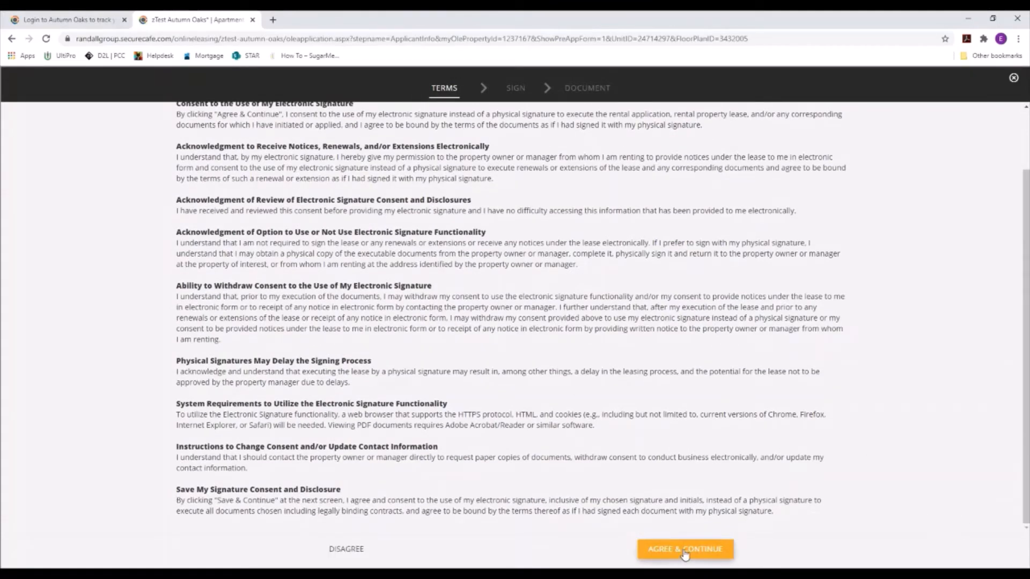
scroll(492, 256, up, 1)
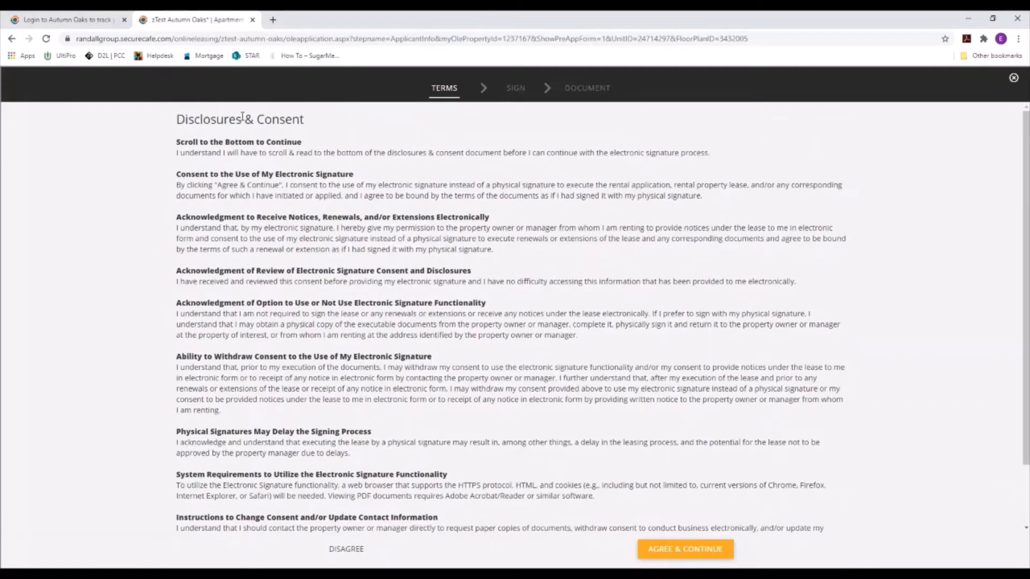
scroll(722, 299, down, 1)
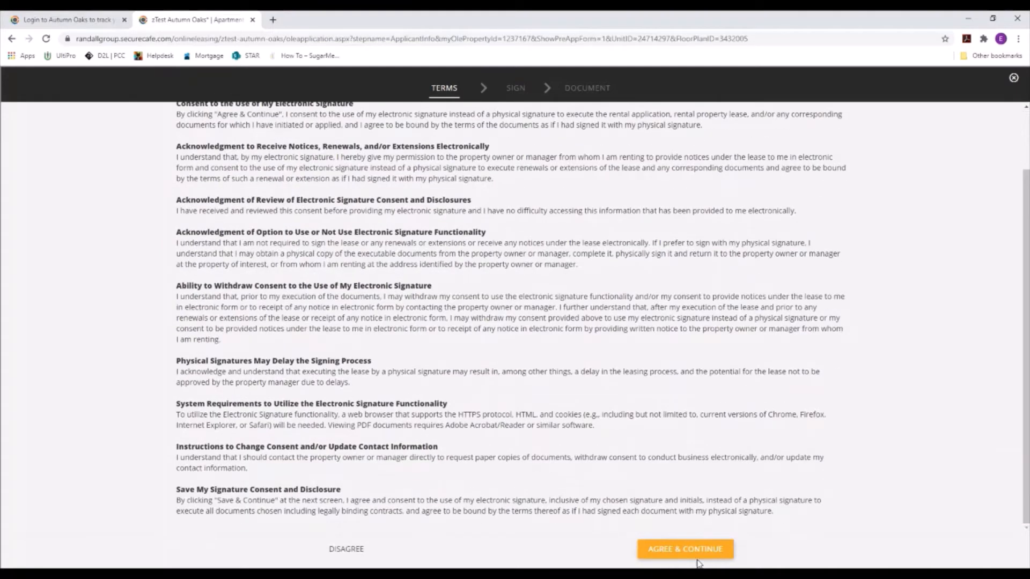
click(696, 550)
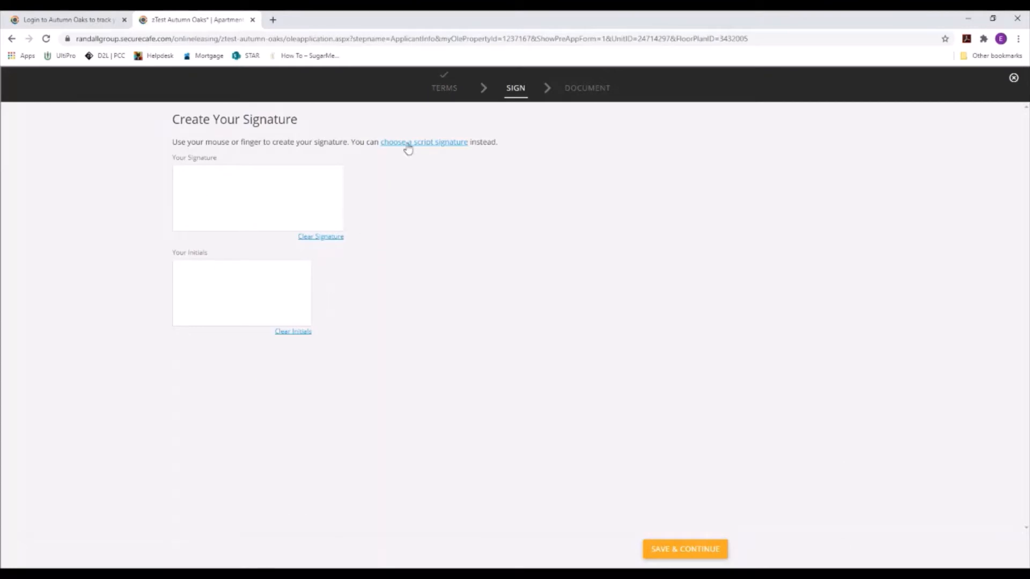
click(427, 142)
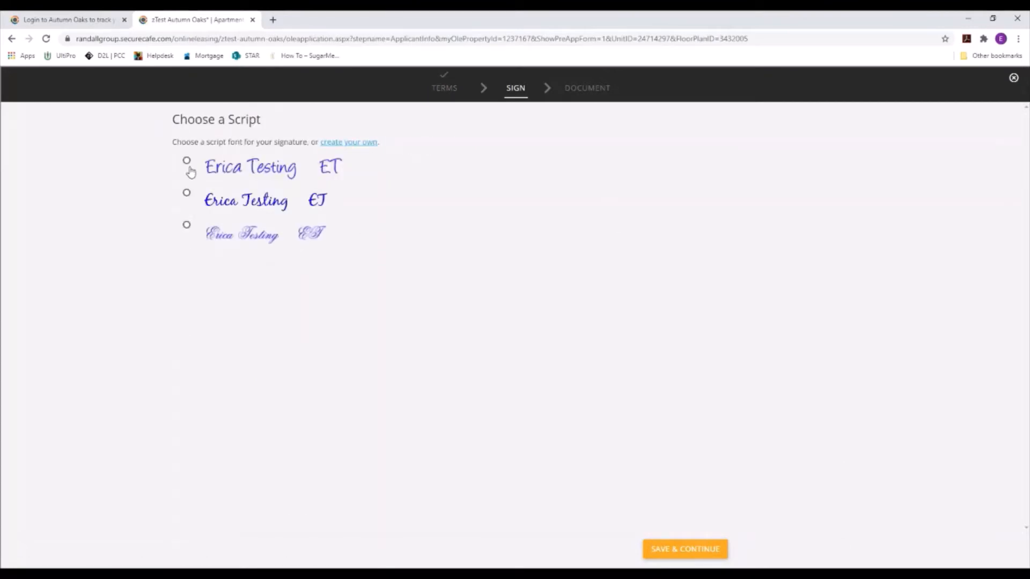
click(189, 166)
click(697, 548)
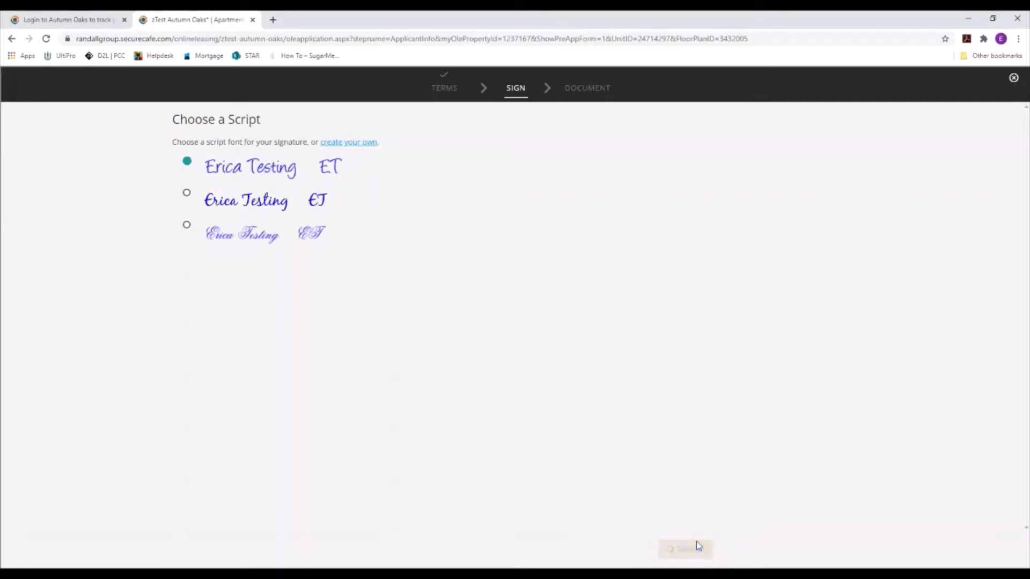
Step: Initial the required Privacy Policy fields on page 3 and move to the next document
scroll(528, 233, down, 10)
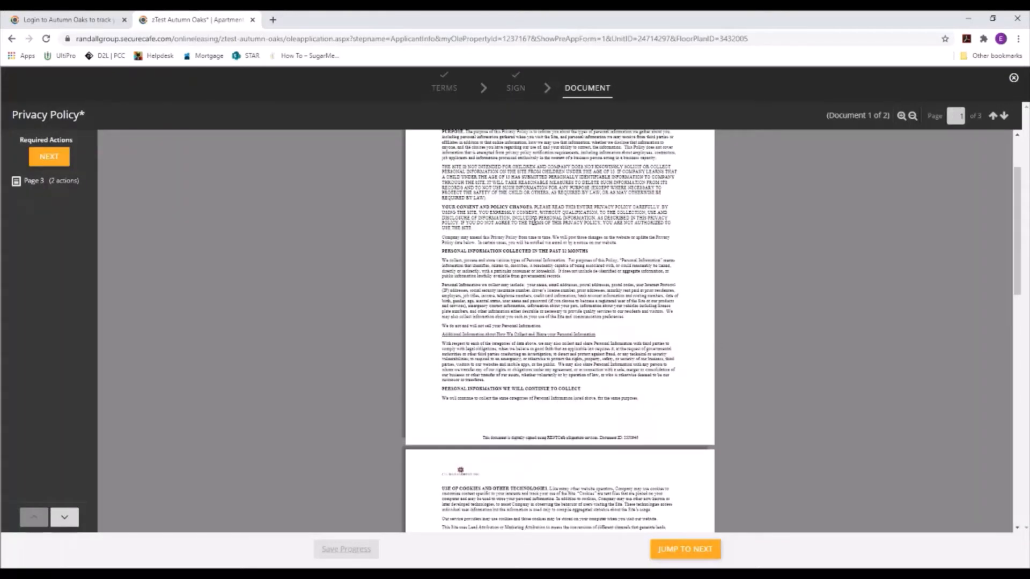
scroll(529, 233, down, 4)
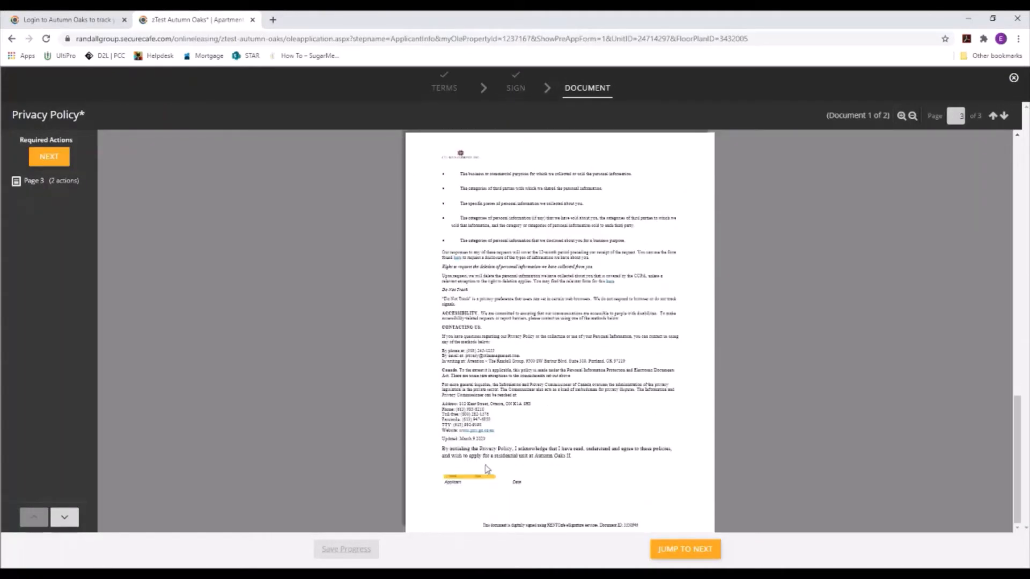
click(455, 476)
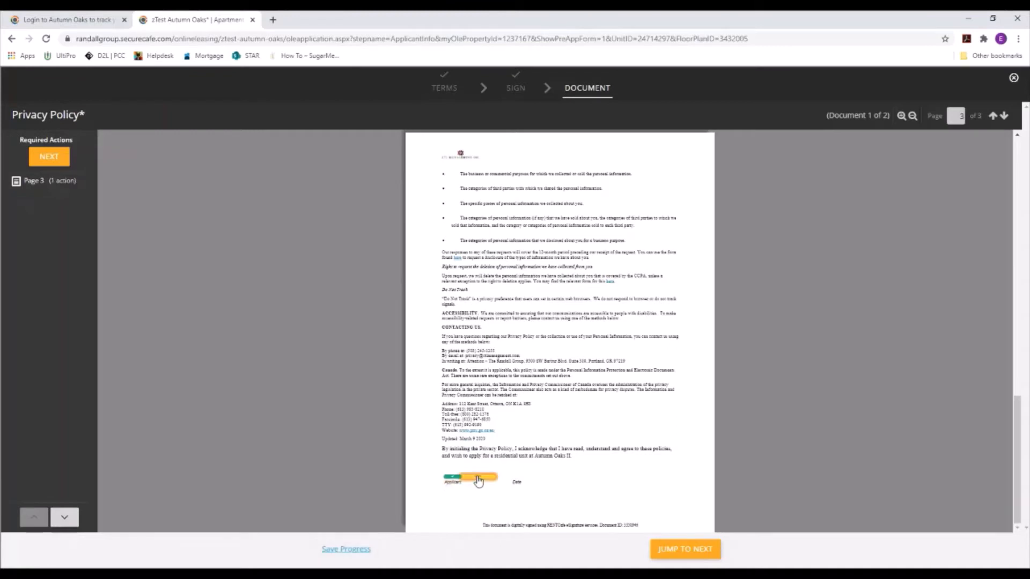
click(685, 549)
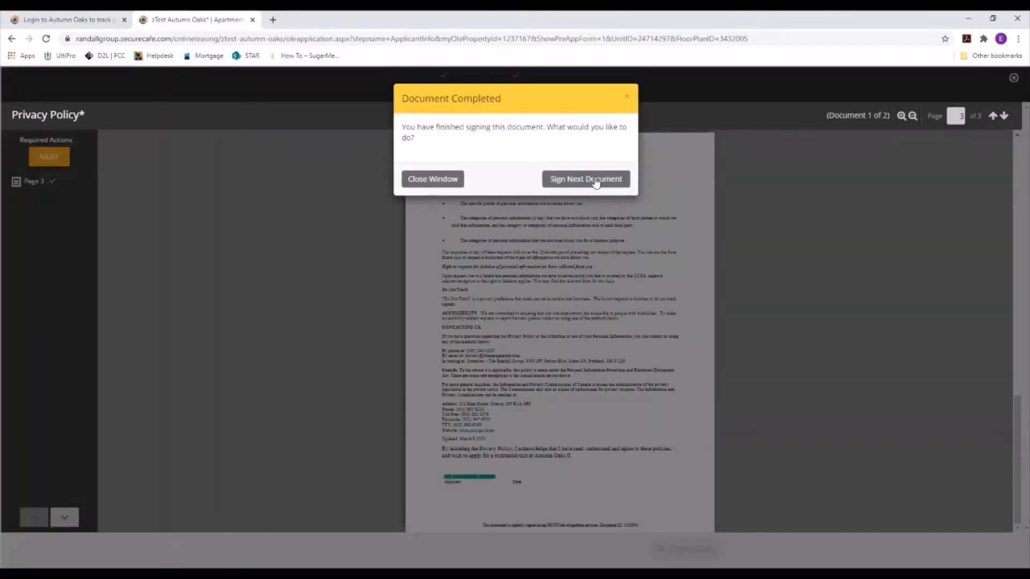
click(602, 179)
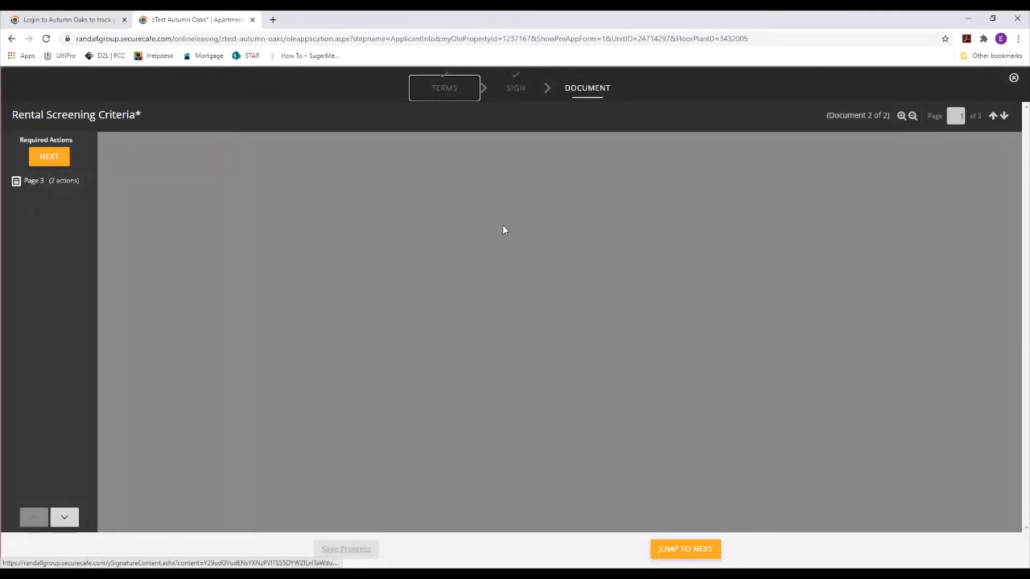
Step: Sign the applicant line on page 3 of the Rental Screening Criteria and confirm completion
scroll(561, 273, down, 5)
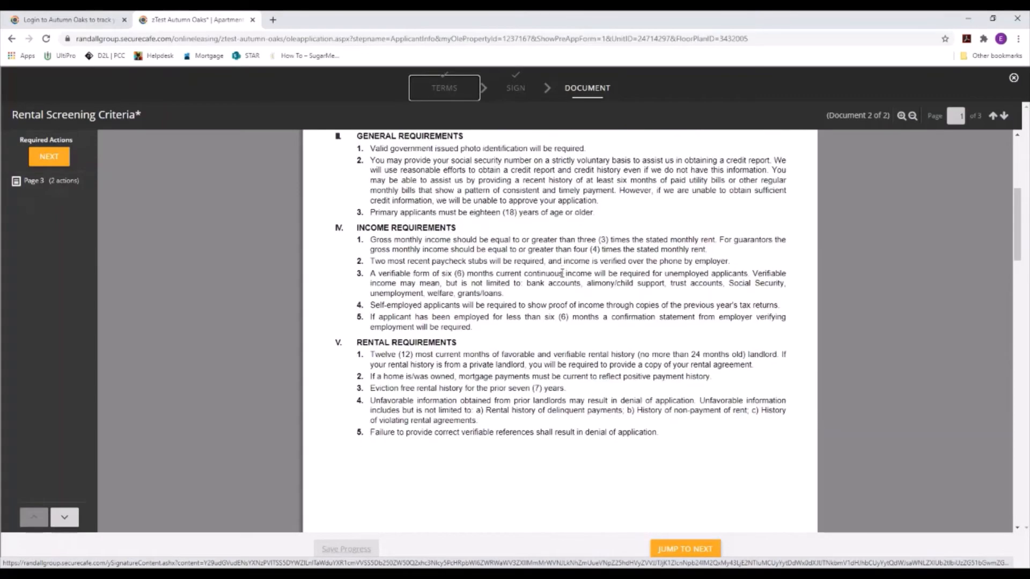
scroll(562, 273, down, 15)
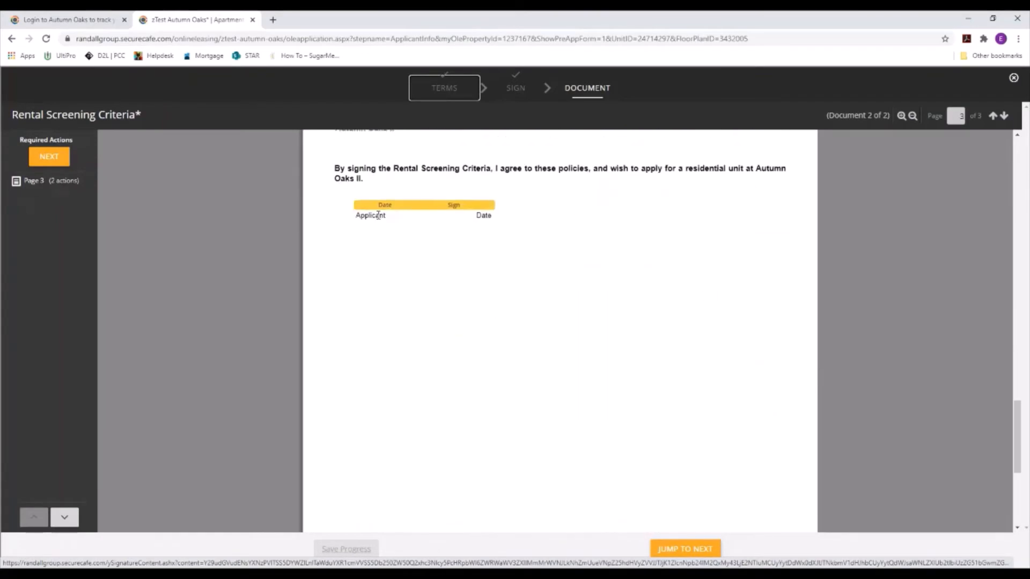
click(443, 208)
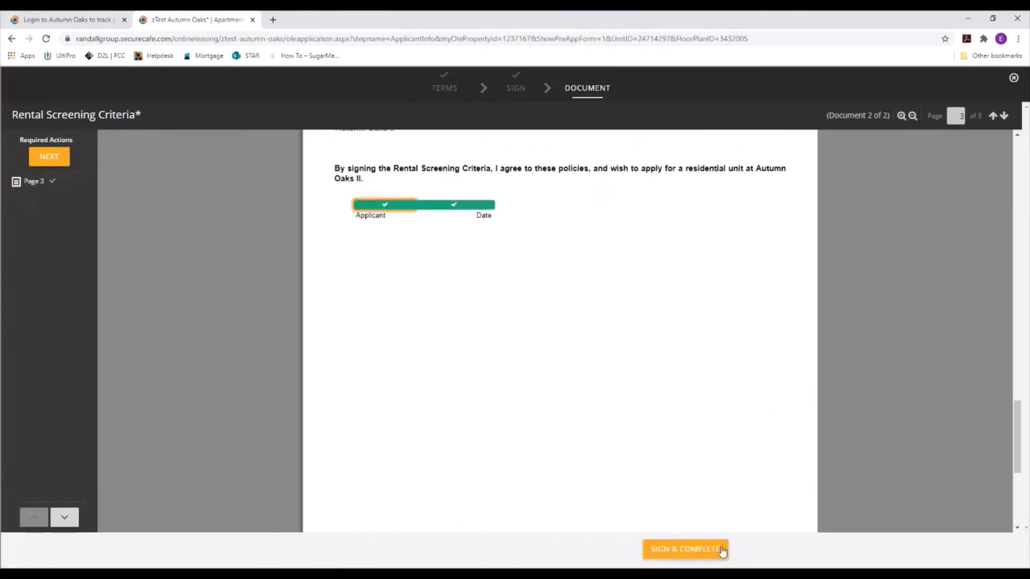
click(721, 551)
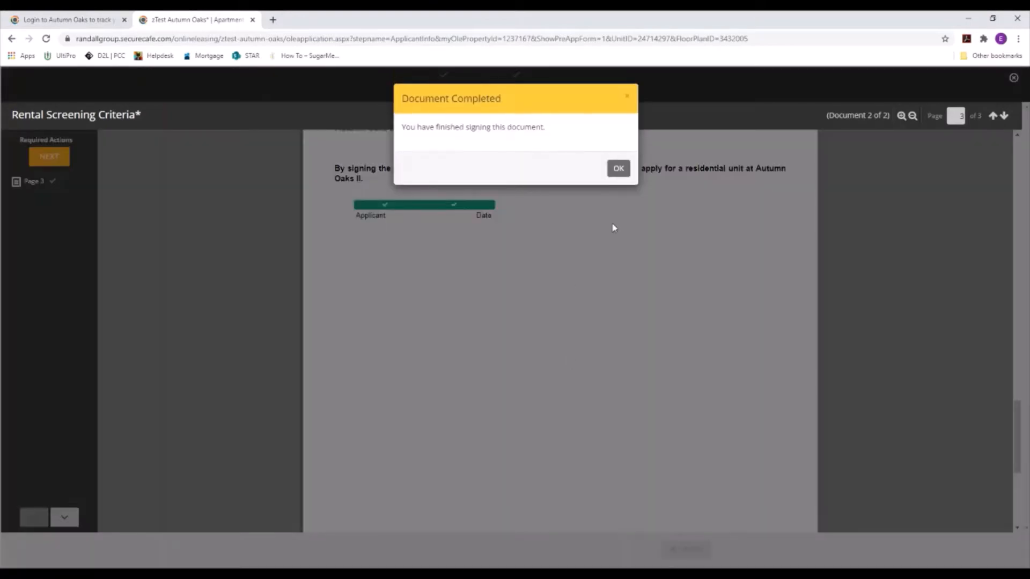
click(618, 168)
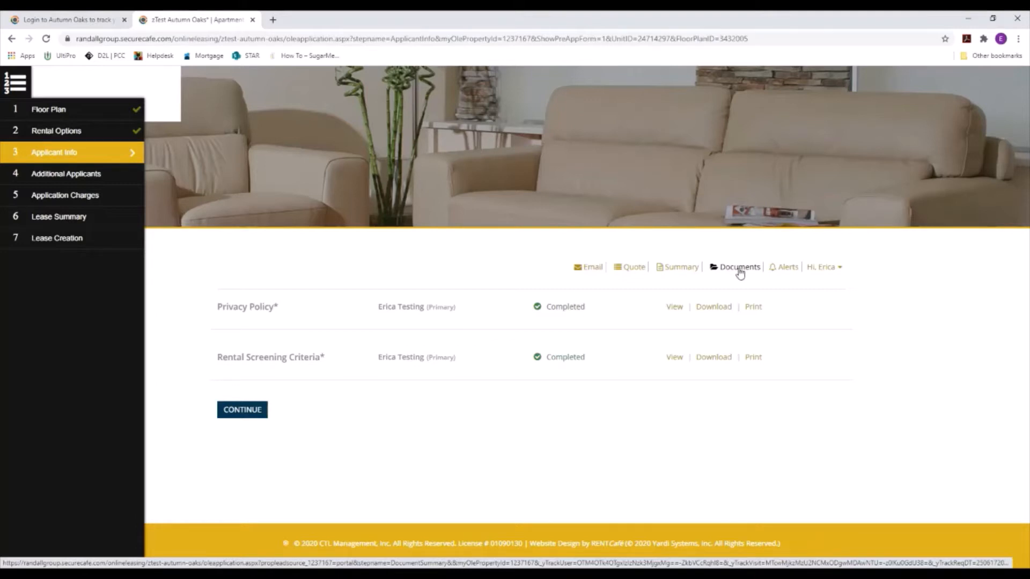
Step: Continue to Applicant Info and tick 'I don't have a middle name' under Personal Information
click(252, 413)
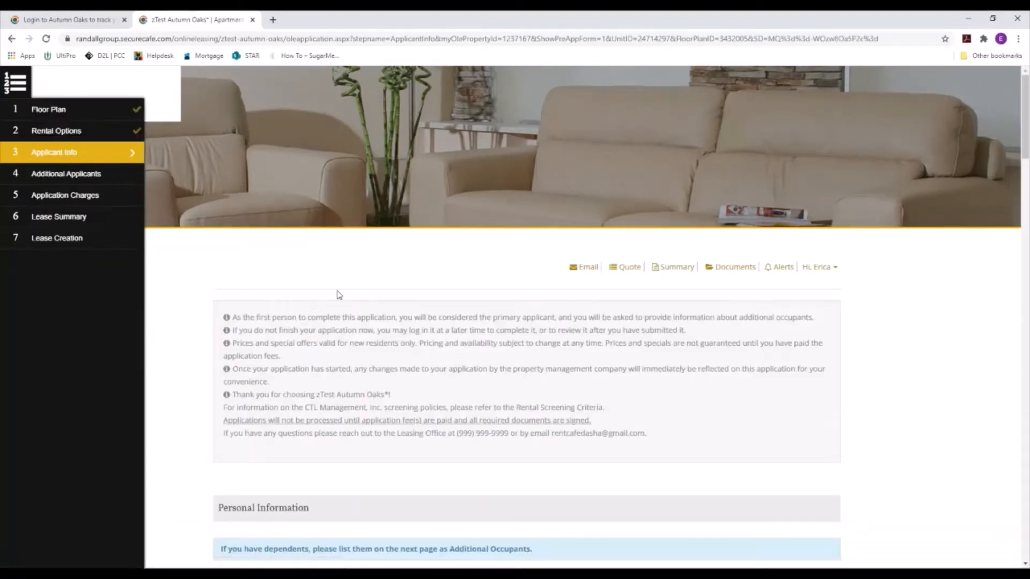
scroll(386, 290, down, 2)
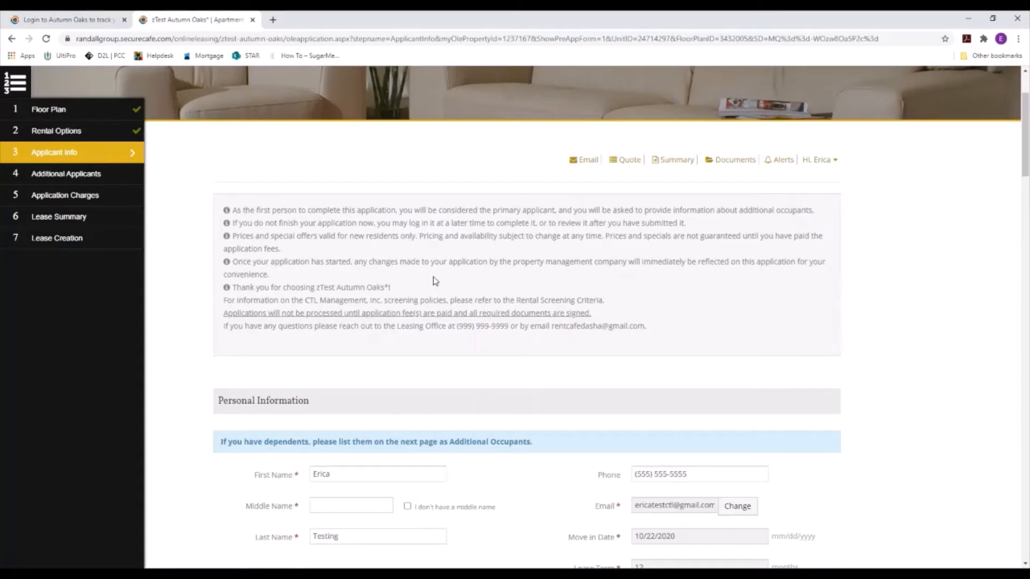
scroll(576, 298, down, 1)
scroll(536, 313, down, 2)
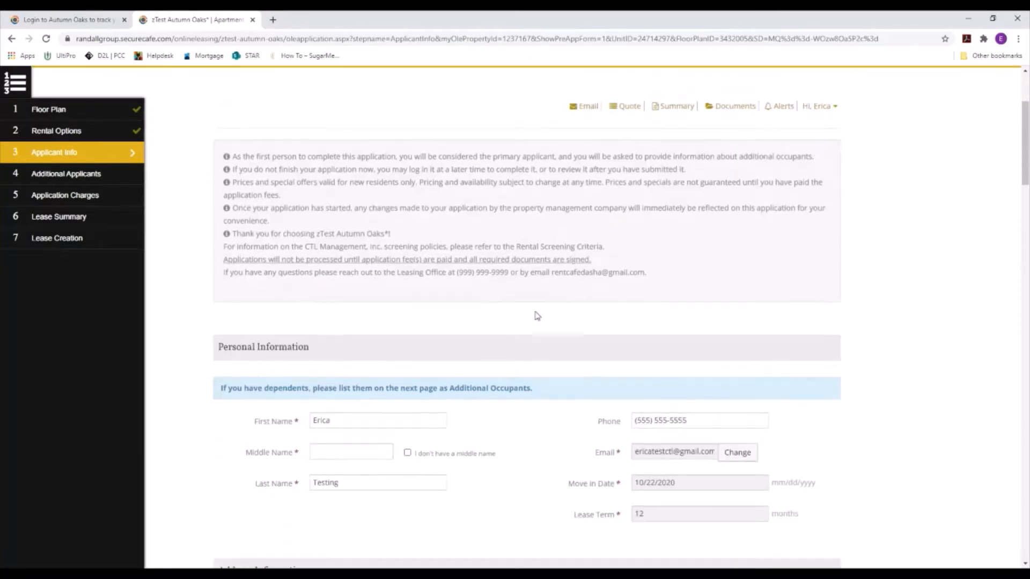
scroll(421, 364, down, 2)
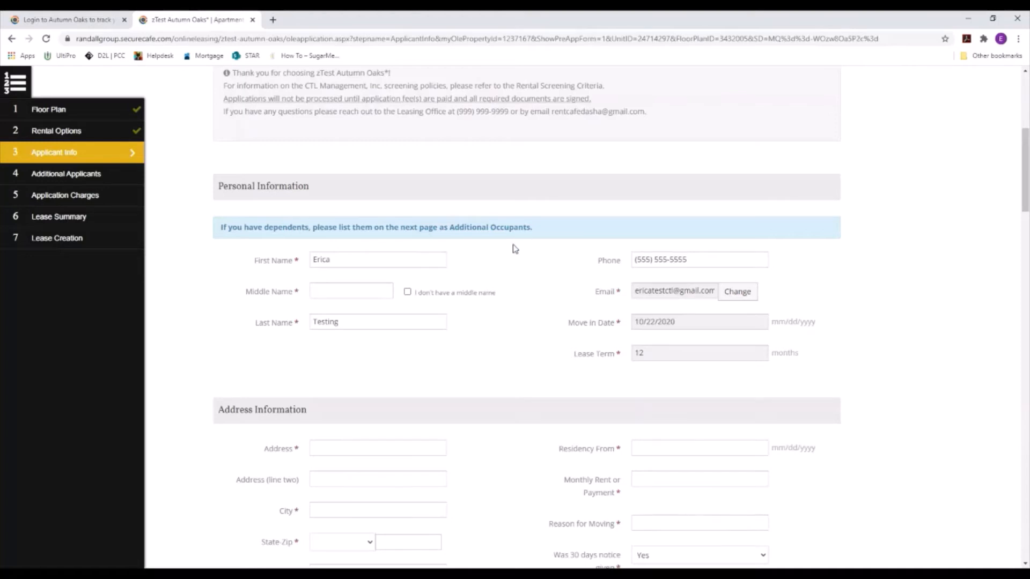
click(414, 293)
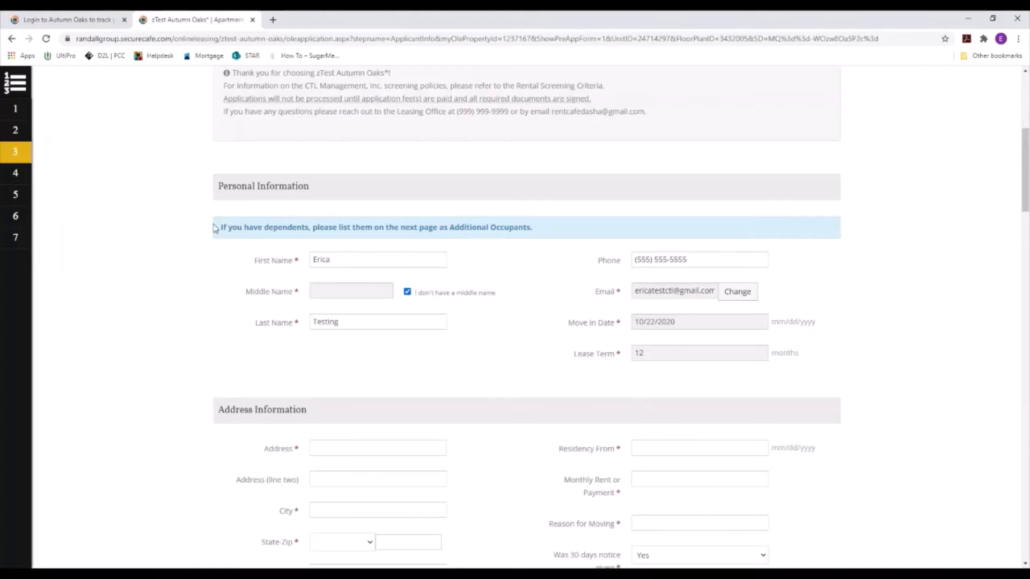
drag(224, 228, 546, 237)
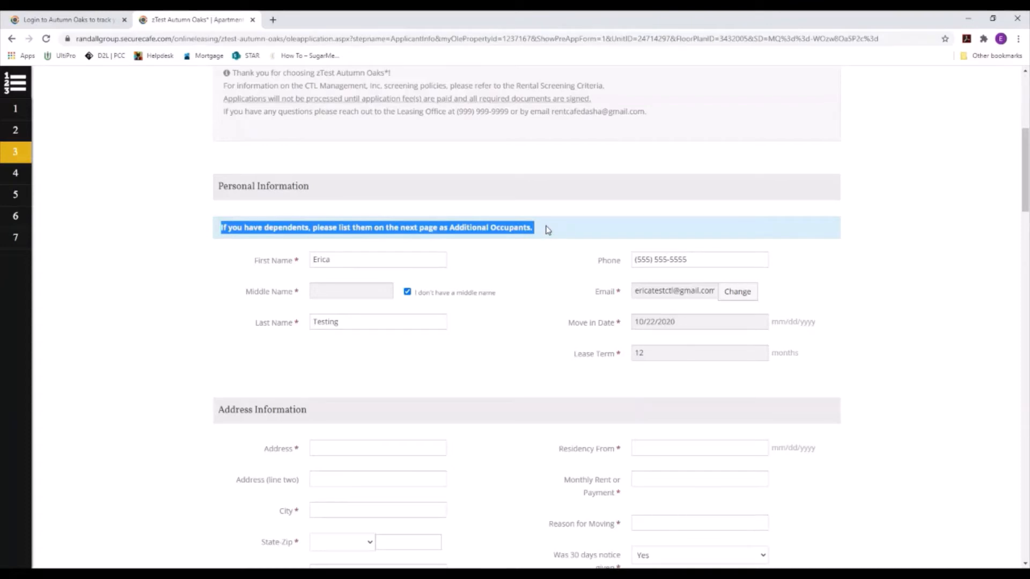
click(545, 251)
scroll(502, 251, down, 1)
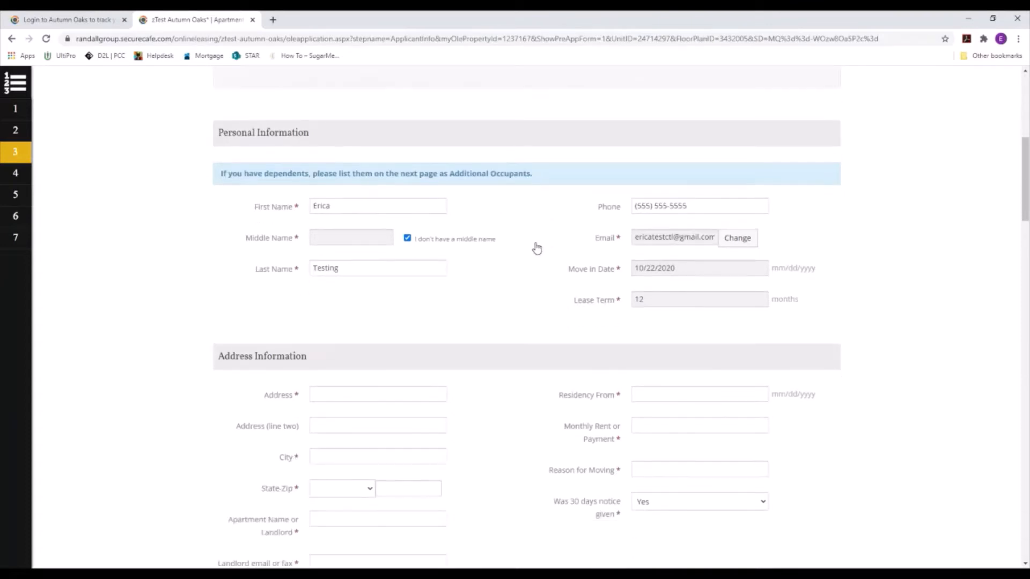
scroll(534, 245, down, 2)
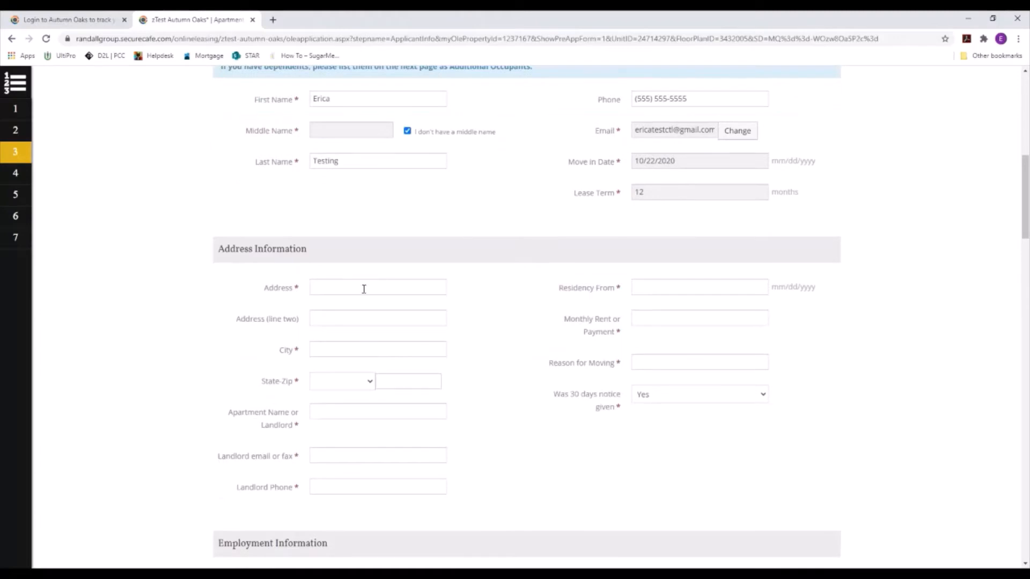
Step: Fill in the current street address, city, state, zip, and the landlord's email and phone
click(364, 289)
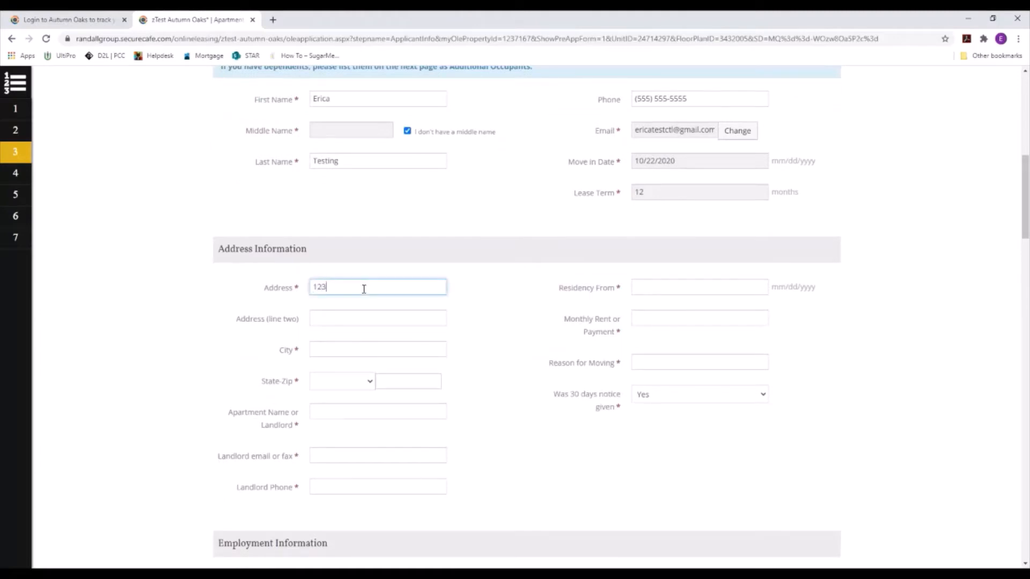
text(123 testing)
click(346, 351)
text(Sacer)
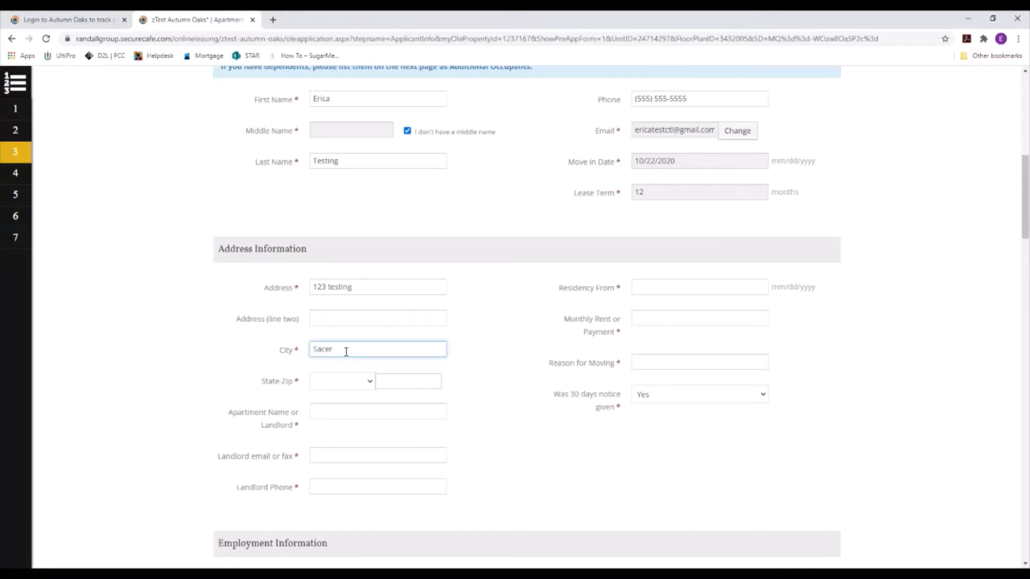
text(mento)
key(Tab)
key(c)
key(Tab)
text(95678)
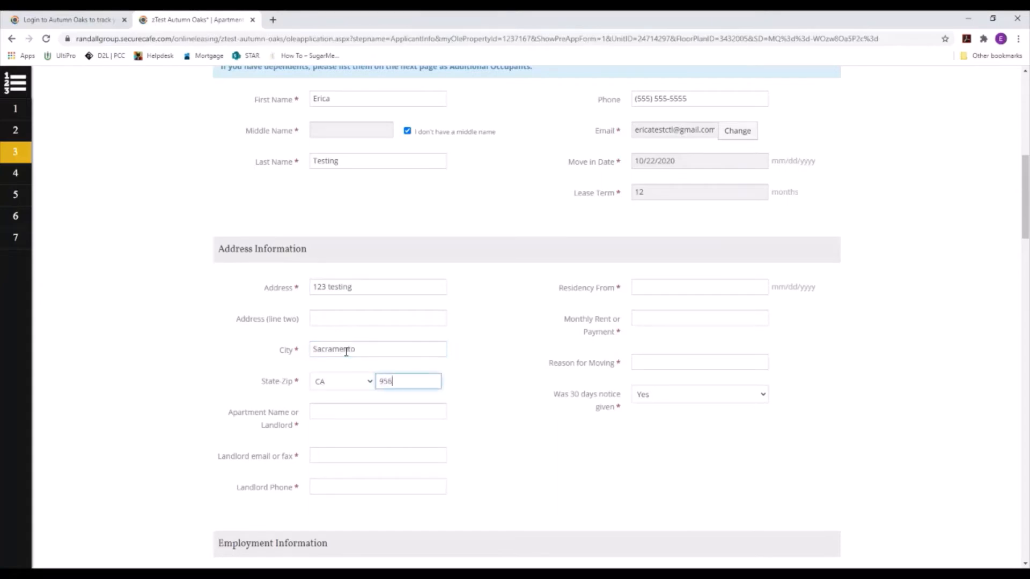
key(Tab)
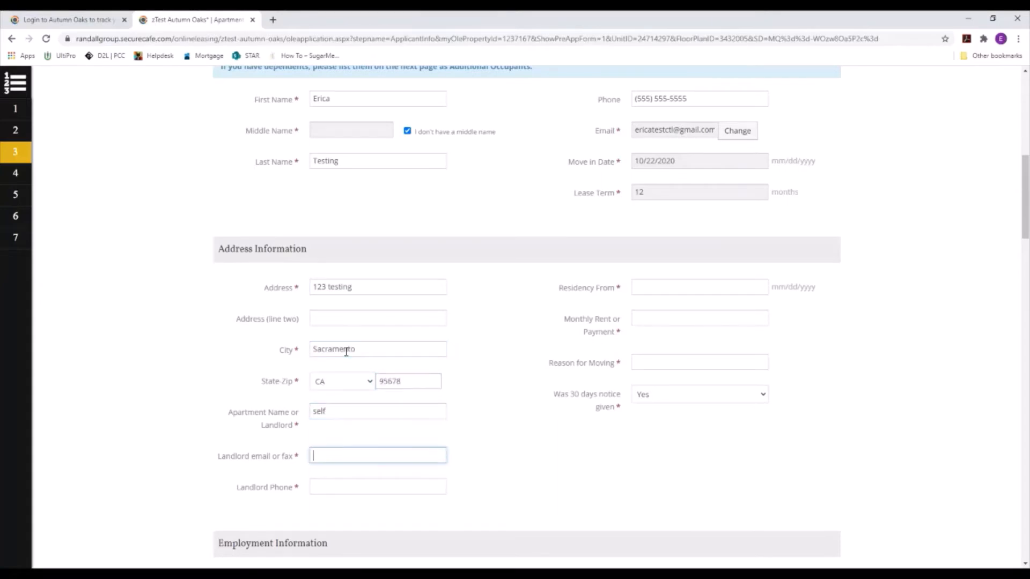
text(none@none.com)
key(Tab)
text(5555555555)
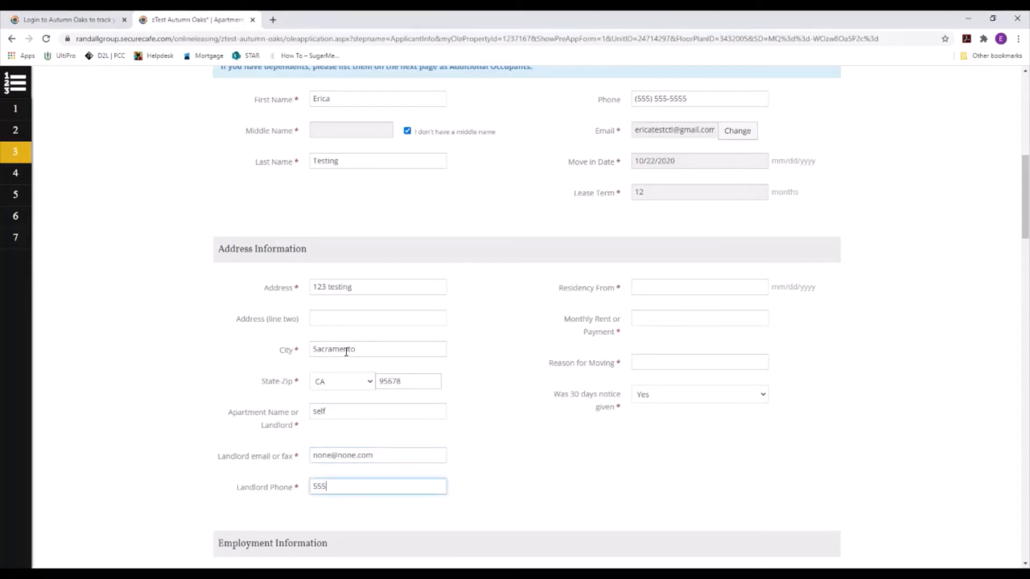
key(Tab)
Step: Set residency start 10/09/2014, rent 1500, reason 'rent', and 30 days' notice Yes
click(728, 283)
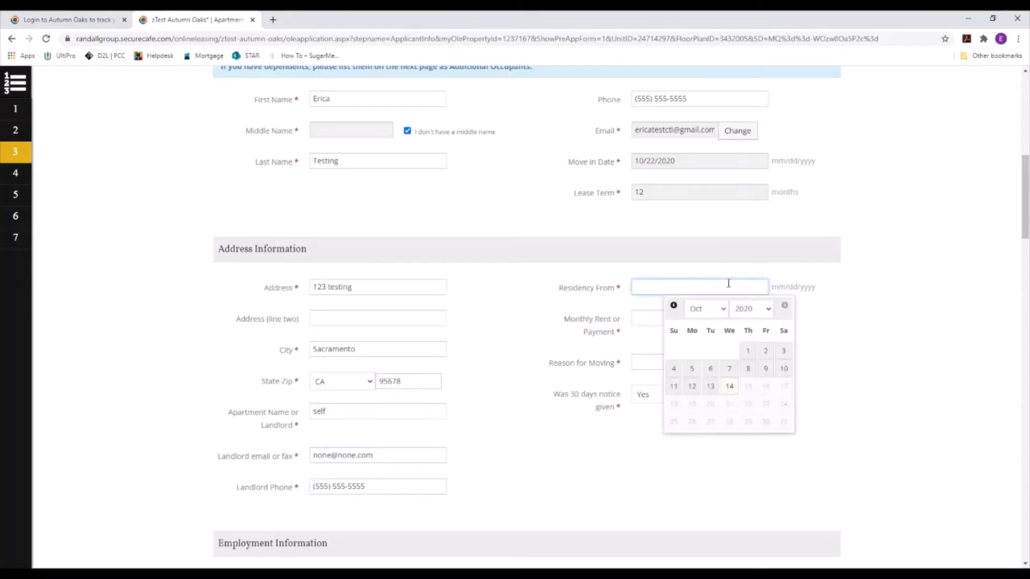
click(751, 309)
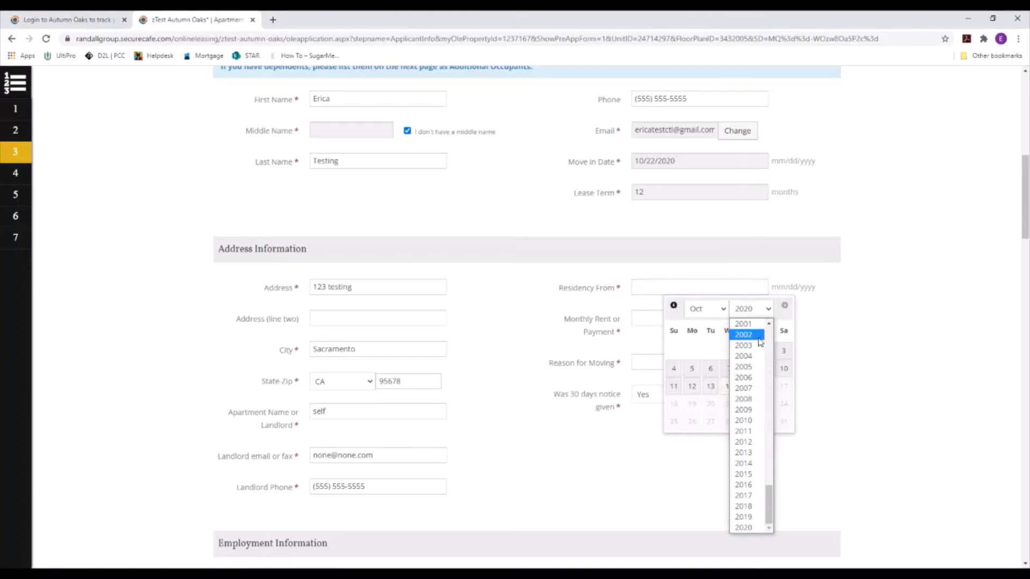
click(747, 474)
click(748, 375)
click(681, 319)
text(1500)
key(Tab)
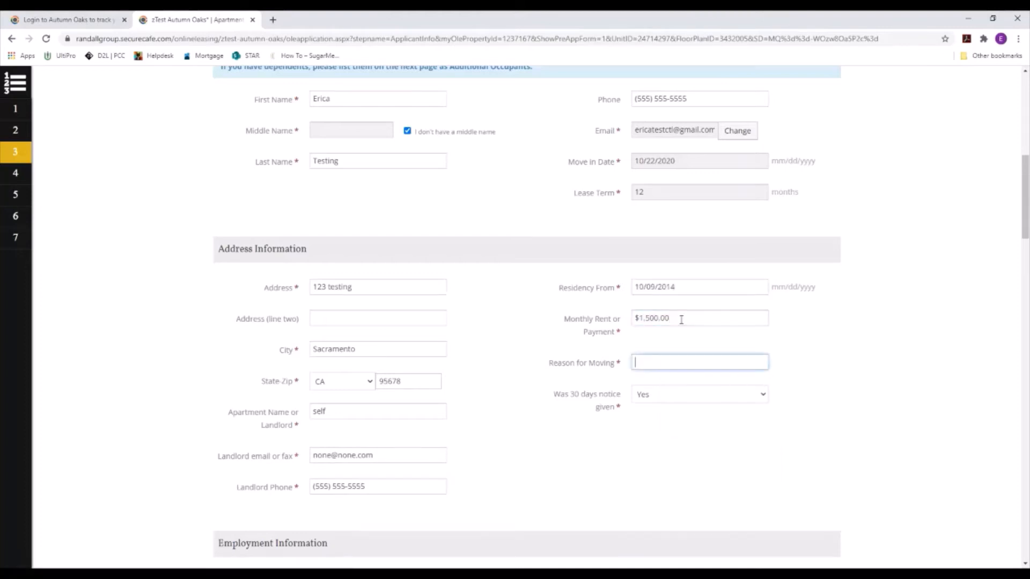
text(rent)
click(677, 400)
click(551, 403)
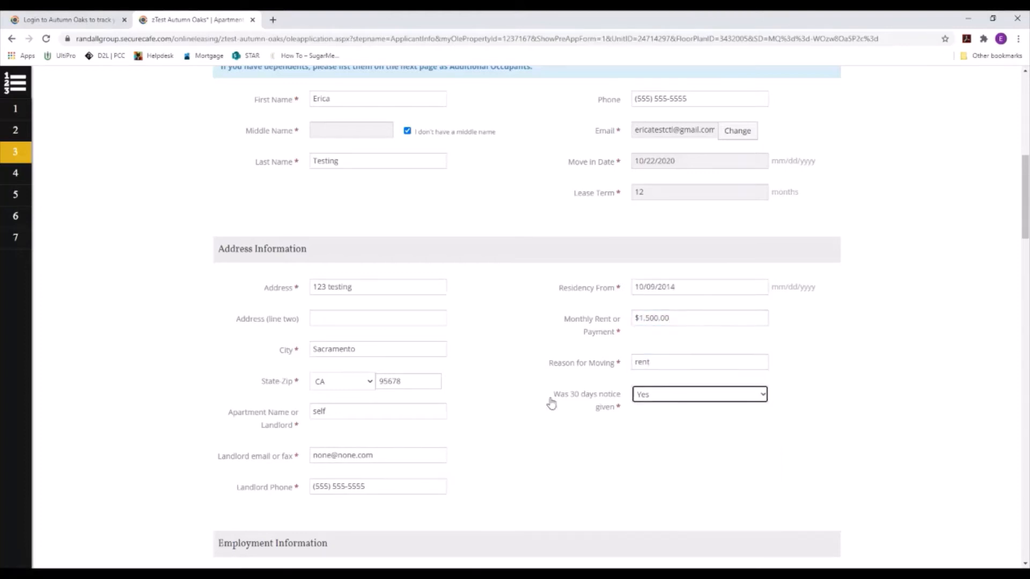
scroll(590, 335, down, 5)
scroll(591, 338, down, 2)
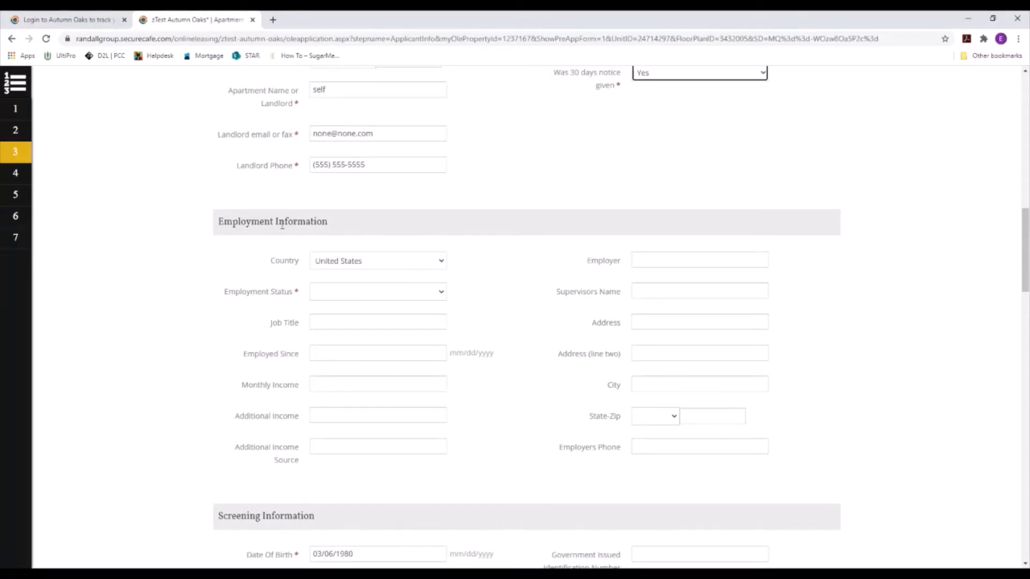
Step: Try each Employment Status option, finally settling on Employed
click(346, 293)
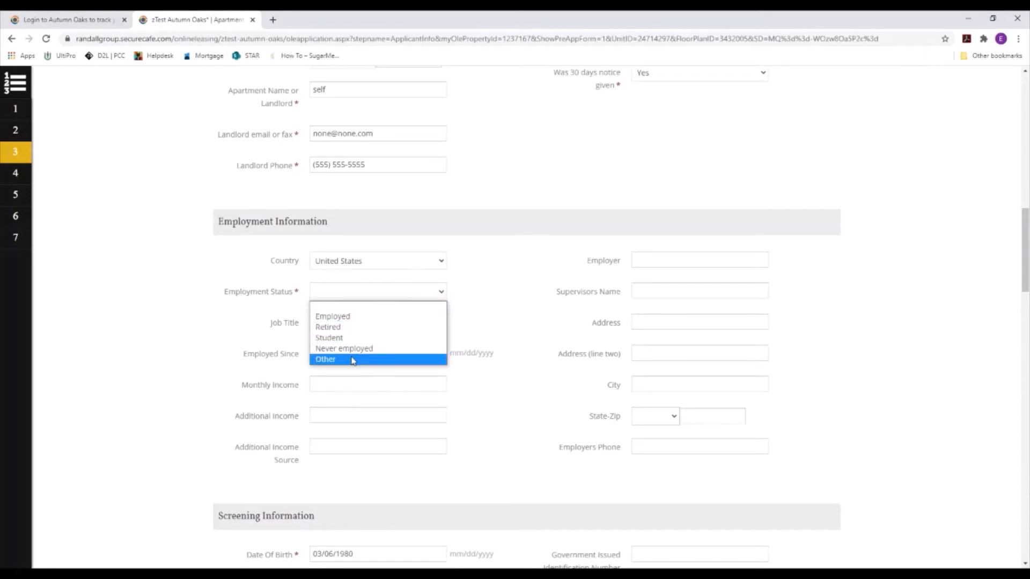
click(344, 316)
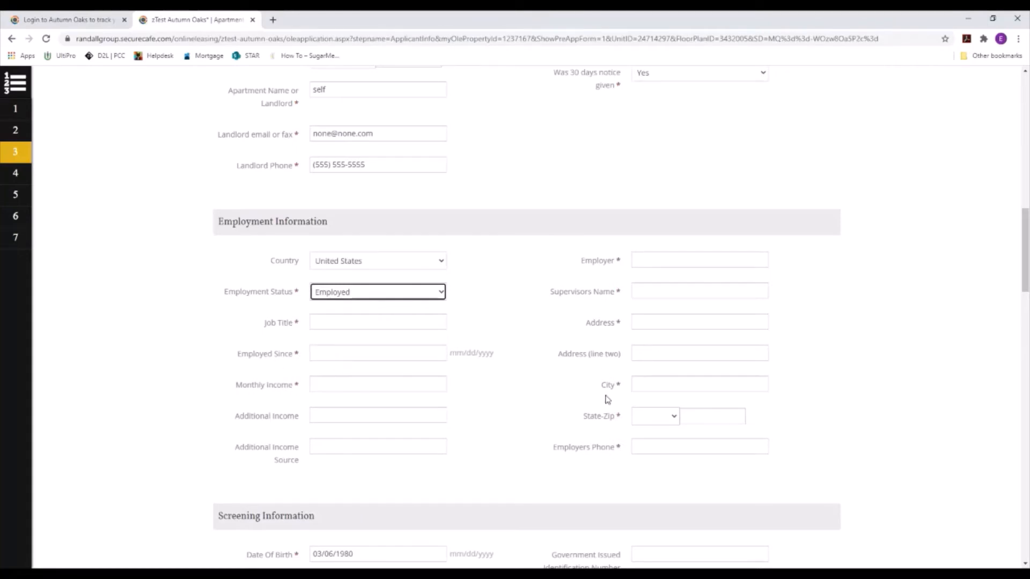
click(366, 293)
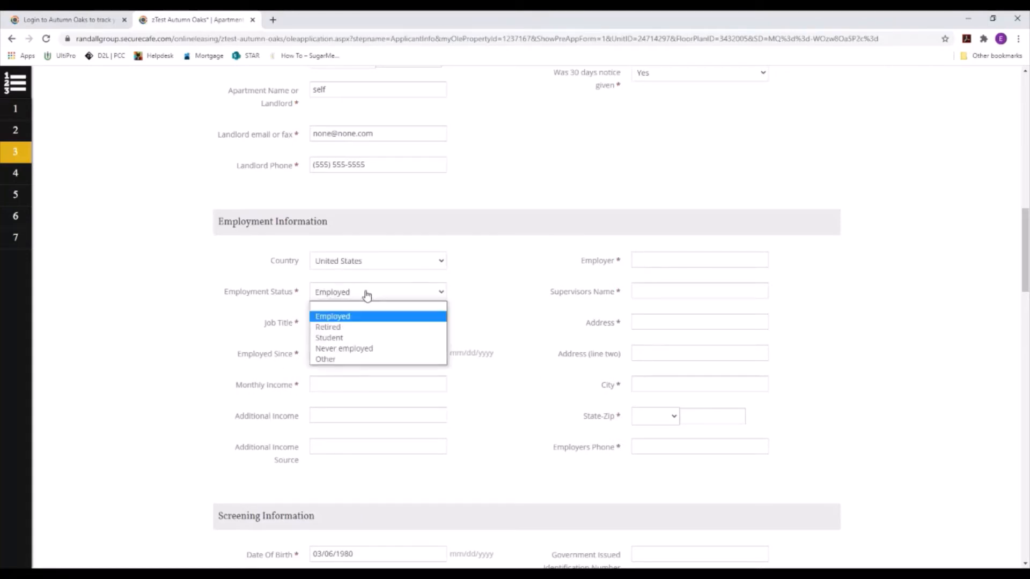
click(359, 327)
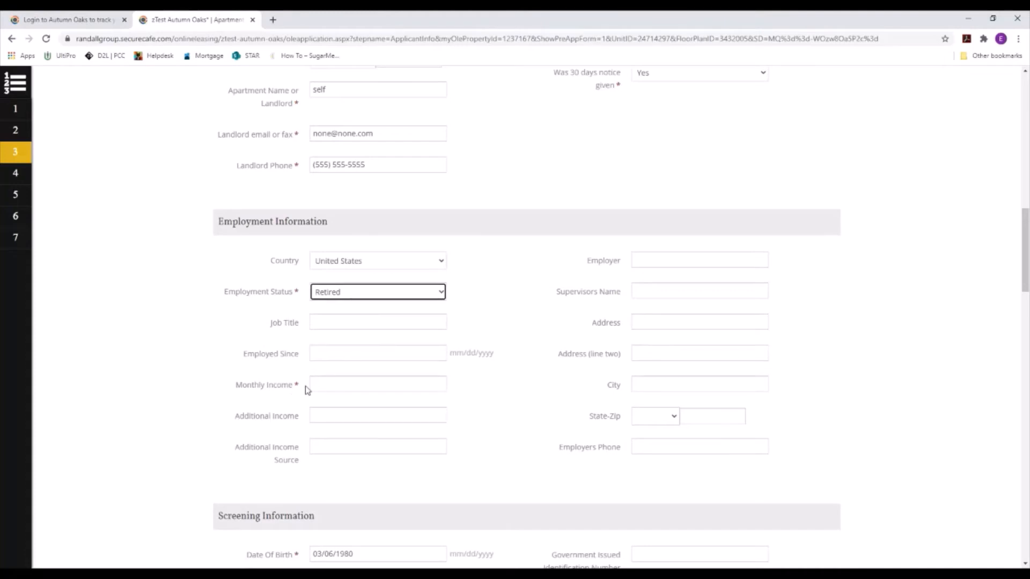
click(393, 296)
click(386, 338)
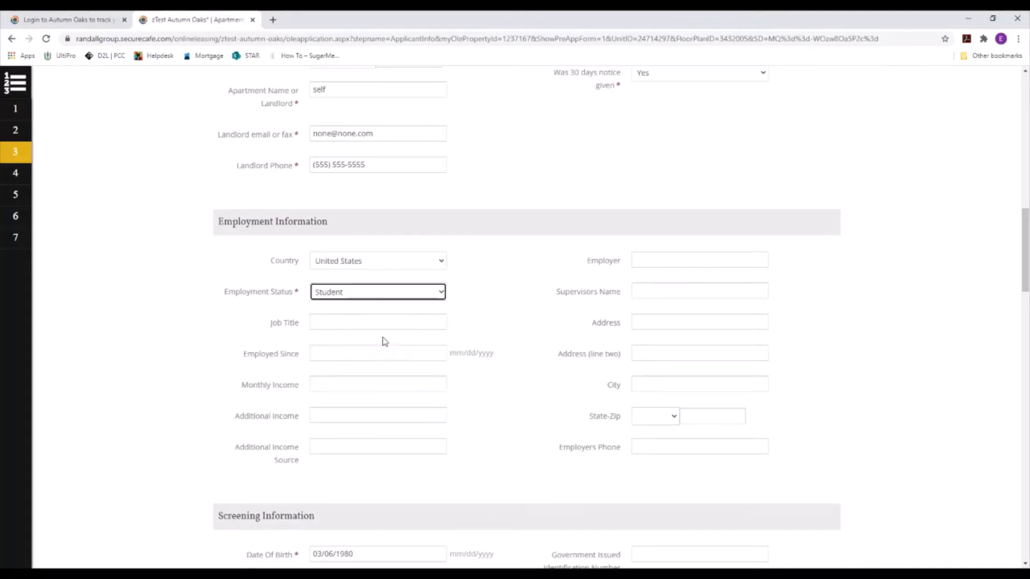
click(396, 296)
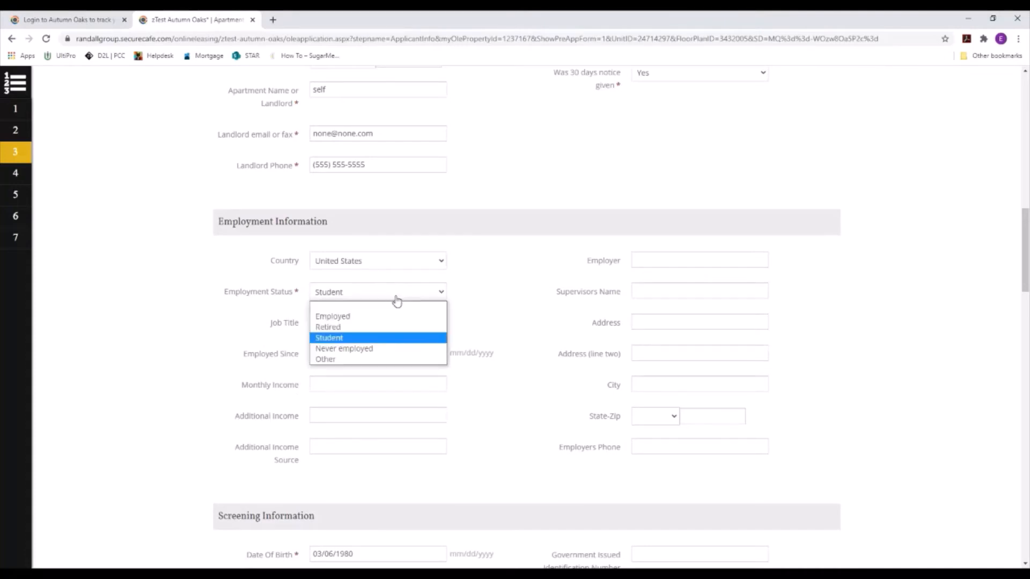
click(385, 349)
click(426, 296)
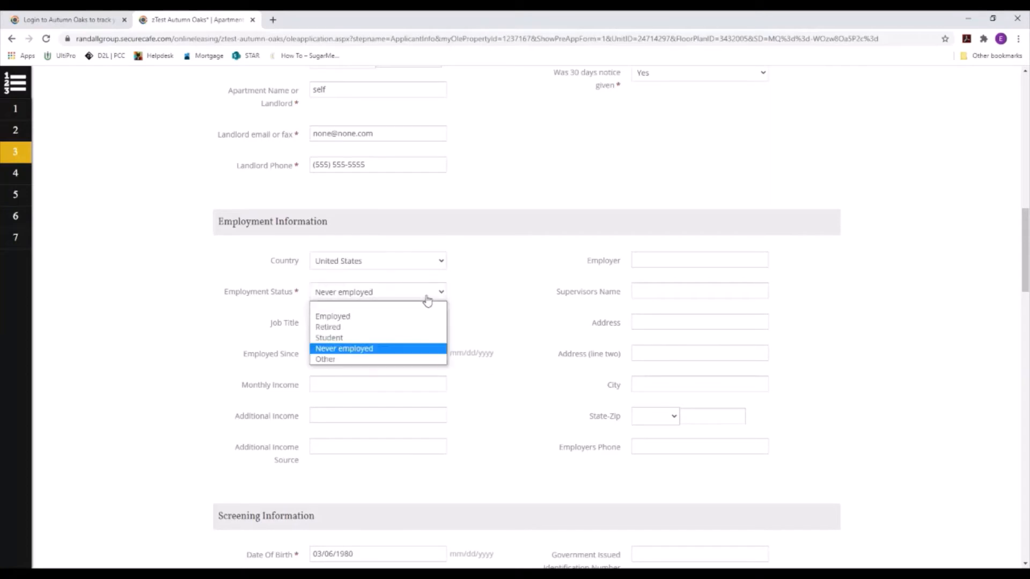
click(379, 361)
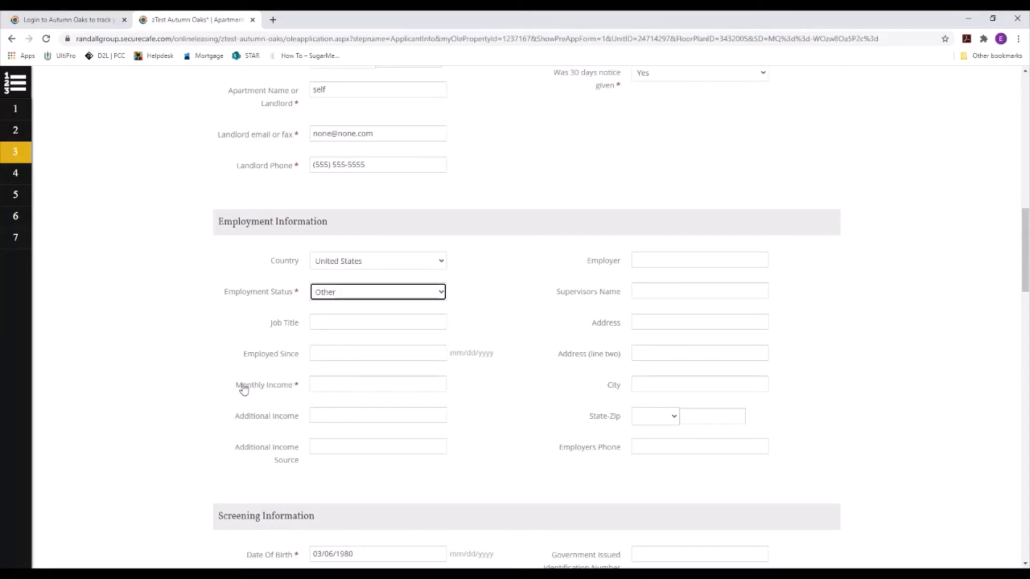
click(364, 299)
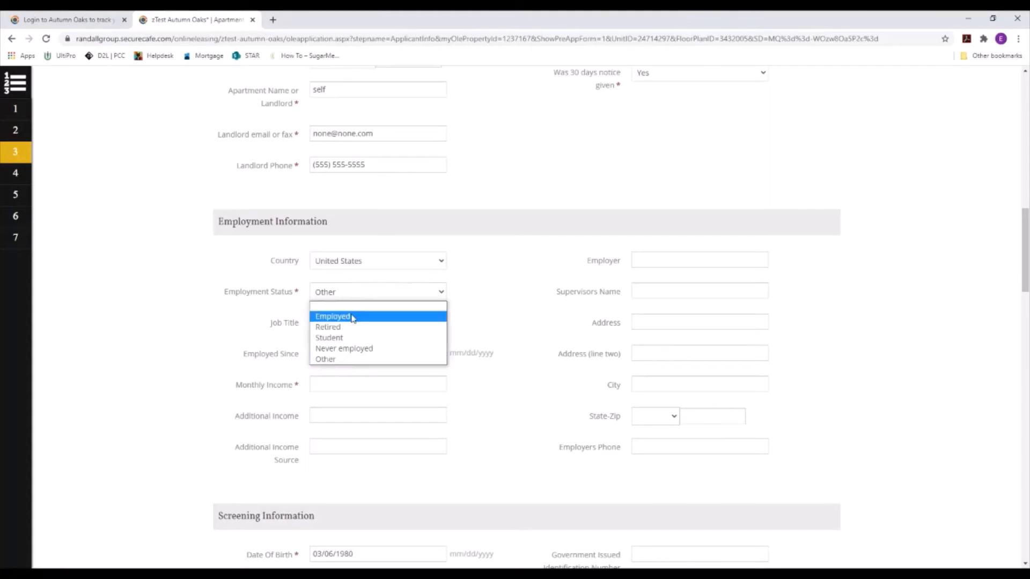
click(356, 315)
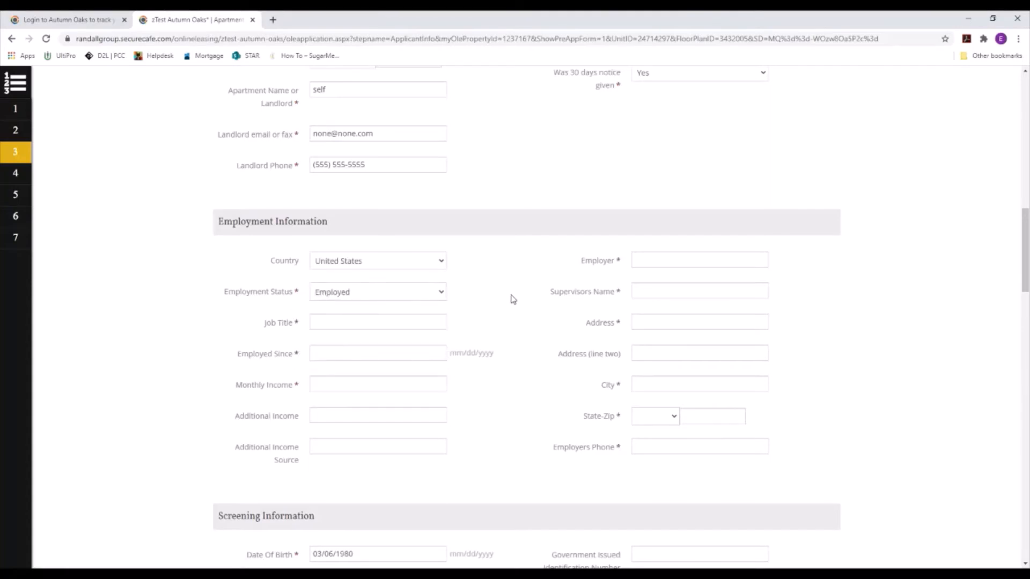
Step: Enter job title 'test', employed since 10/28/2017, and monthly income 6,000
click(351, 326)
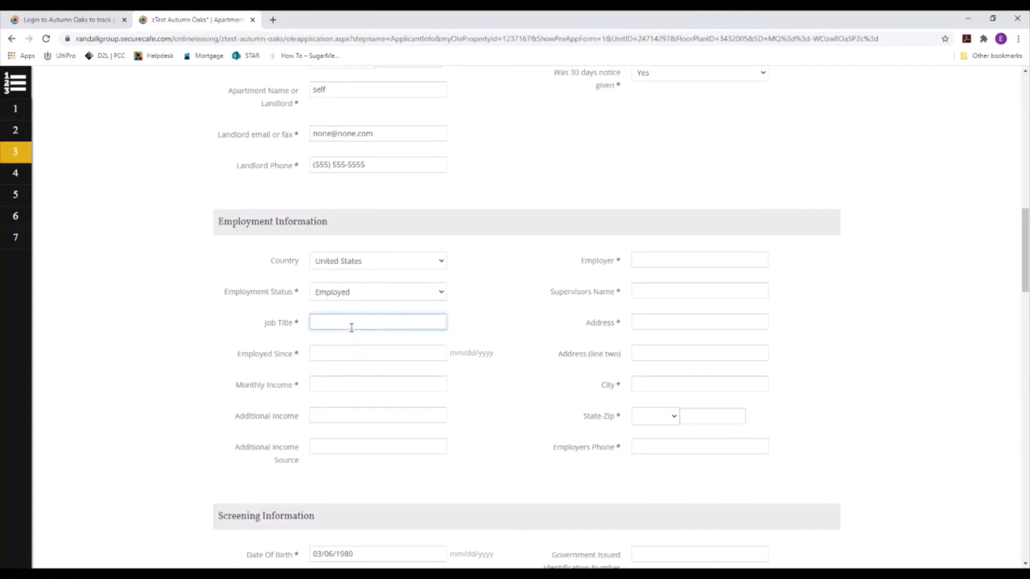
text(test)
key(Tab)
click(424, 373)
click(425, 322)
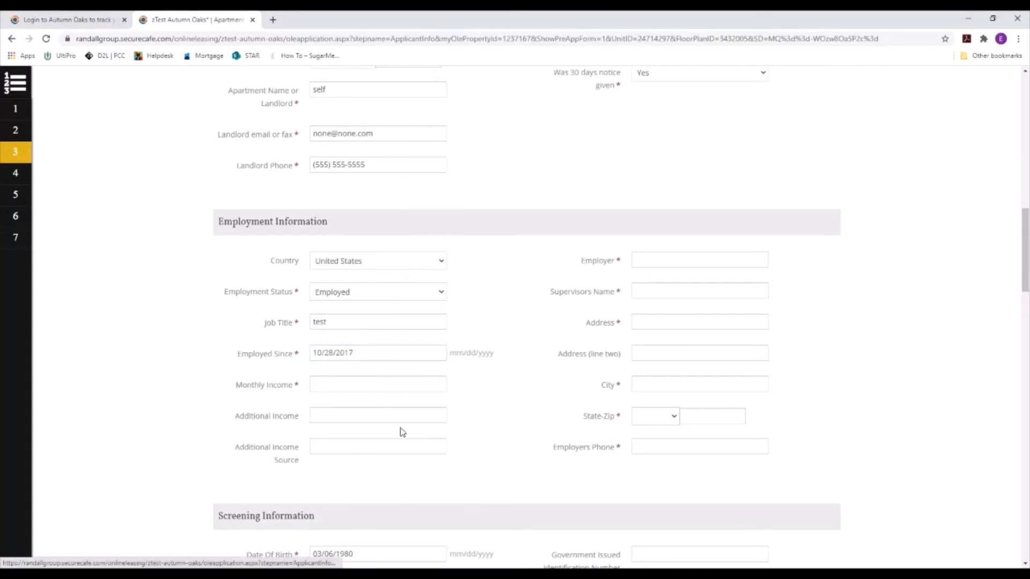
key(Tab)
text(6,000)
key(Tab)
Step: Enter employer and supervisor as 'test', plus the employer's address, city, state, zip and phone
click(707, 260)
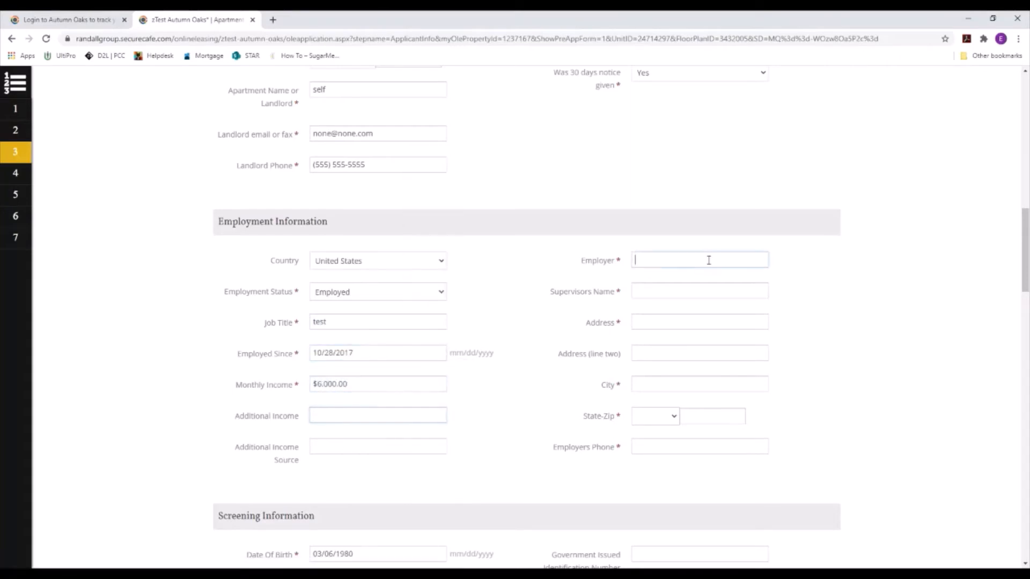
text(test)
key(Tab)
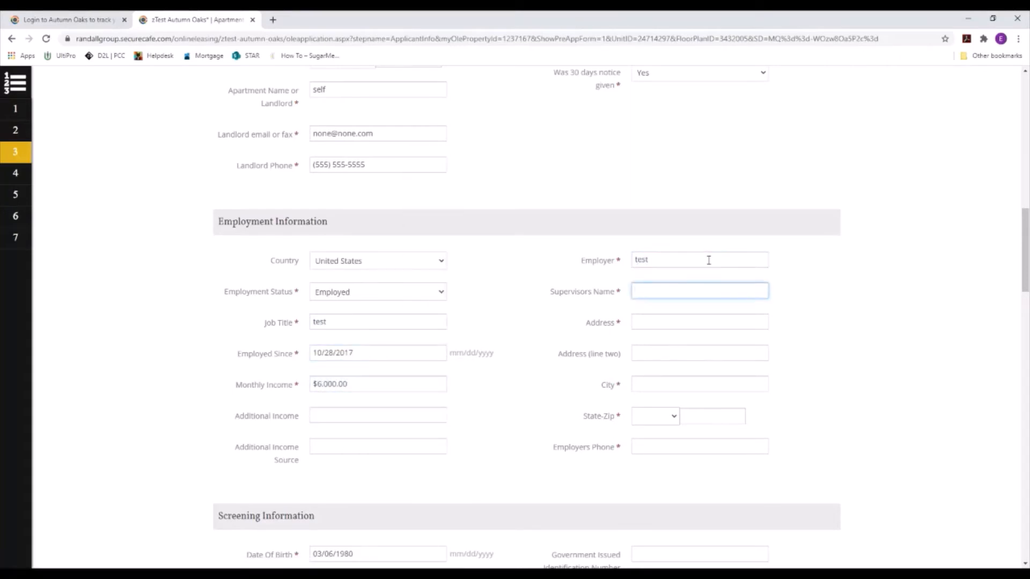
text(test)
key(Tab)
text(12345 test)
key(Tab)
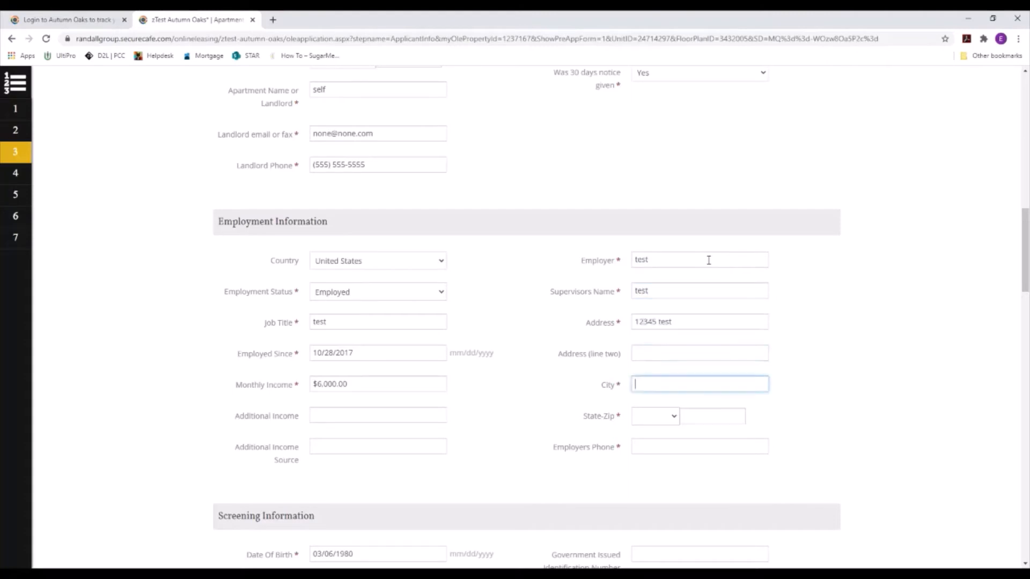
text(Sacramento)
key(Tab)
key(c)
key(Tab)
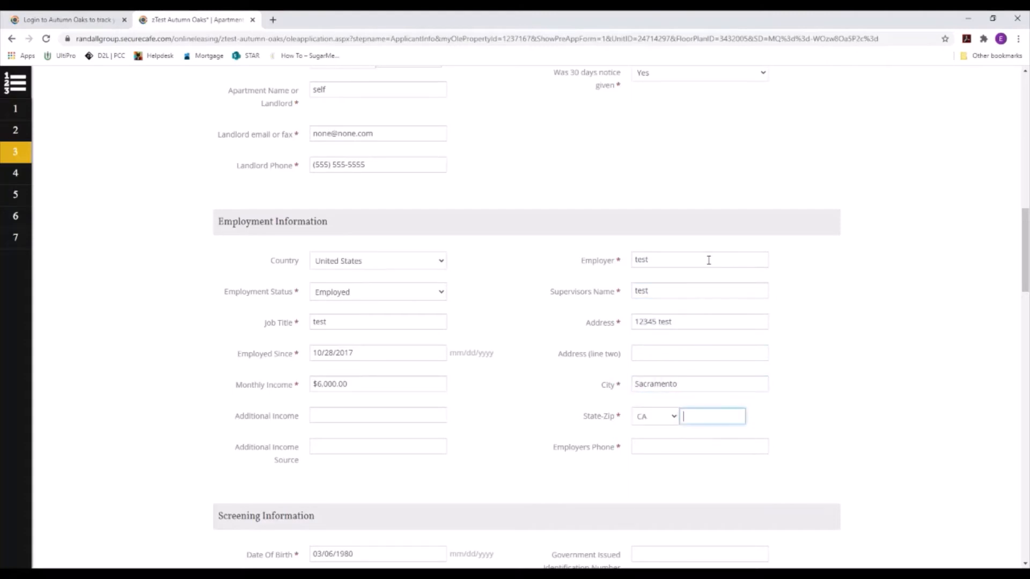
text(95678)
key(Tab)
text(555-555-555)
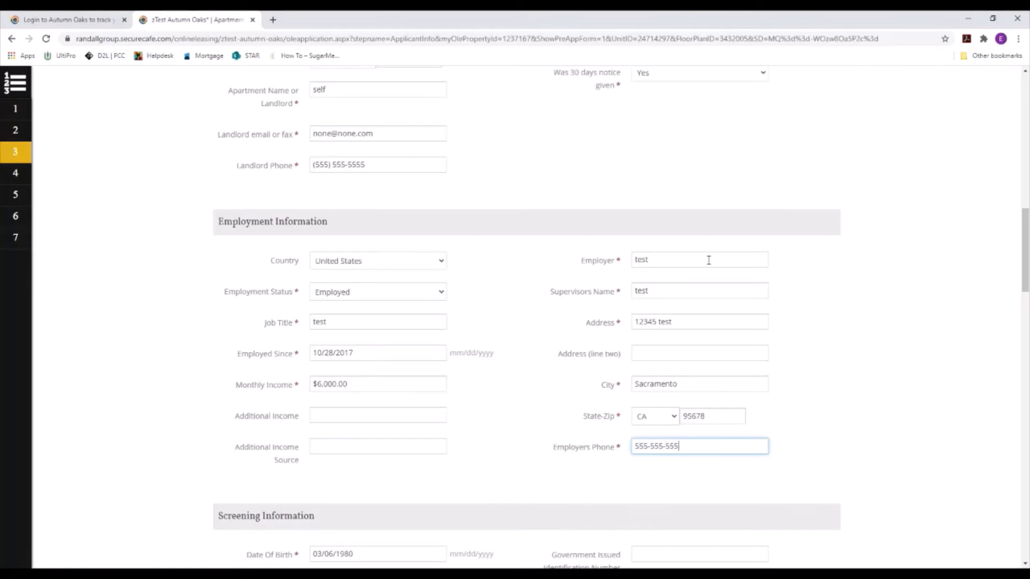
Step: Enter the applicant's SSN and answer No to the eviction and five-year felony questions
scroll(654, 288, down, 7)
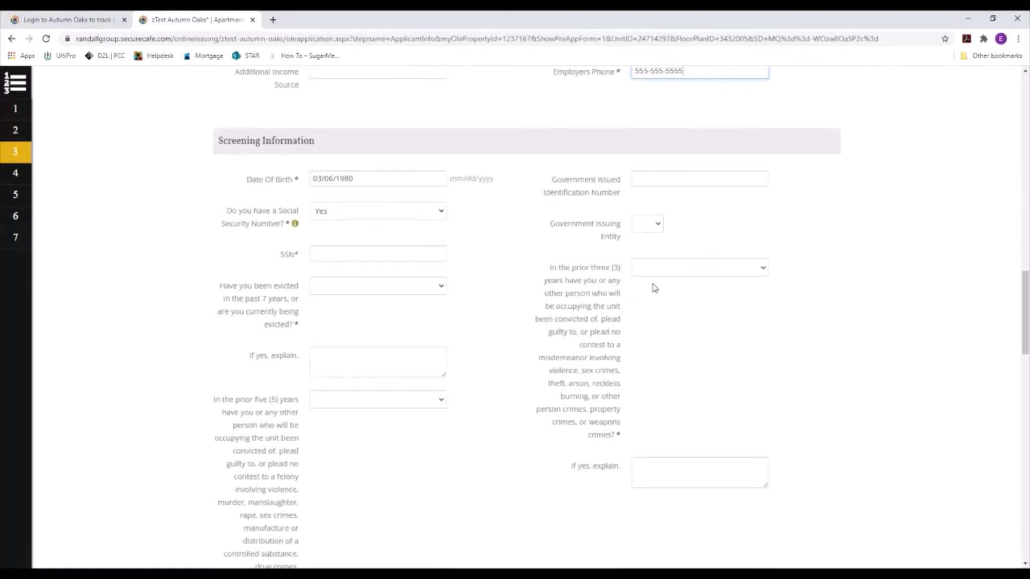
scroll(317, 120, down, 1)
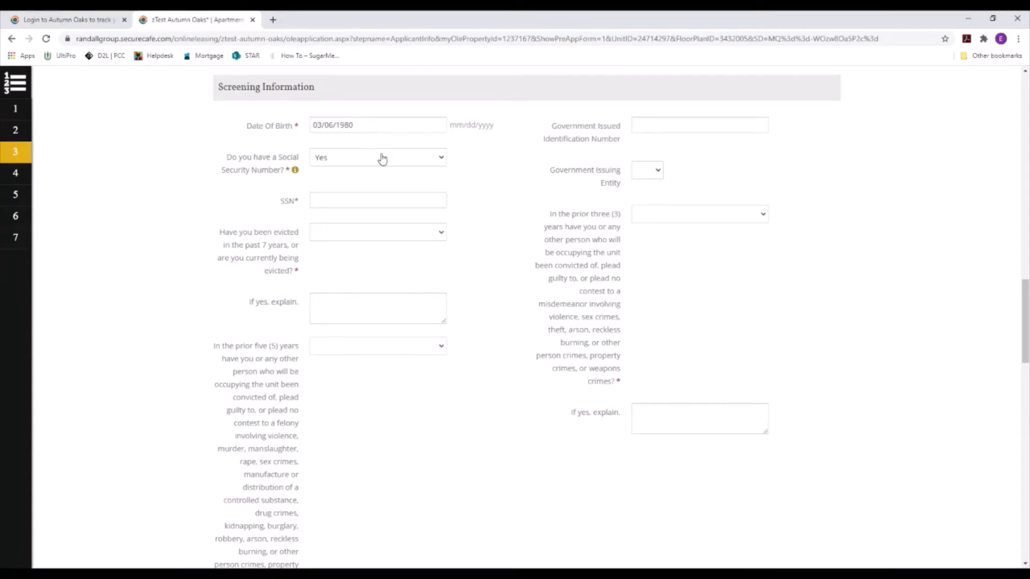
click(371, 200)
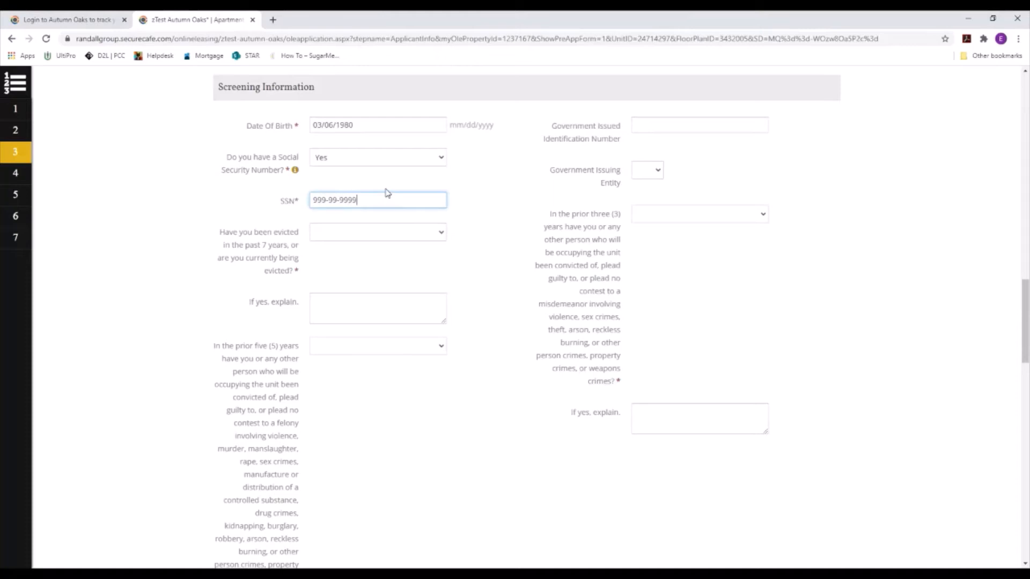
click(361, 238)
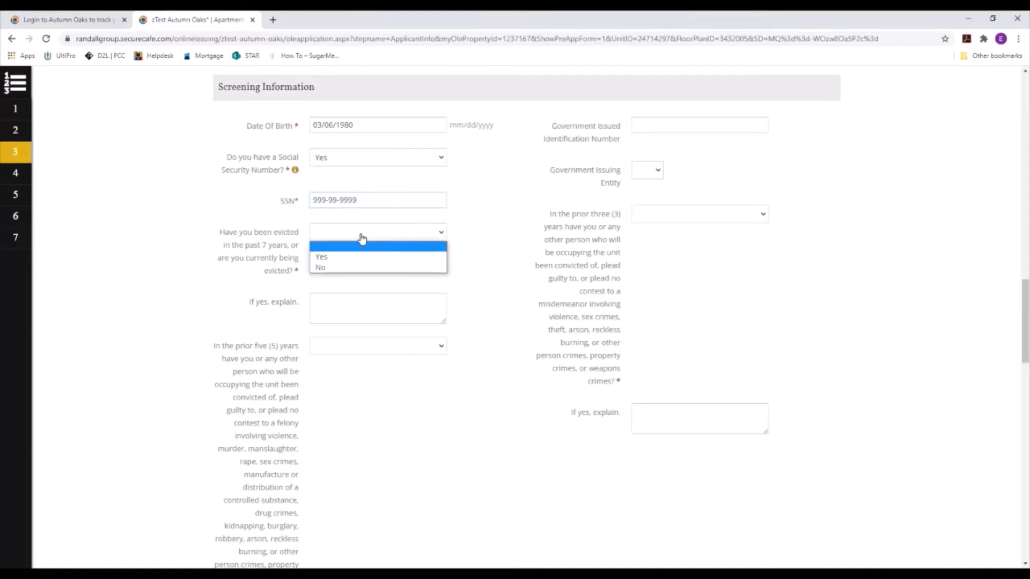
click(352, 268)
click(354, 347)
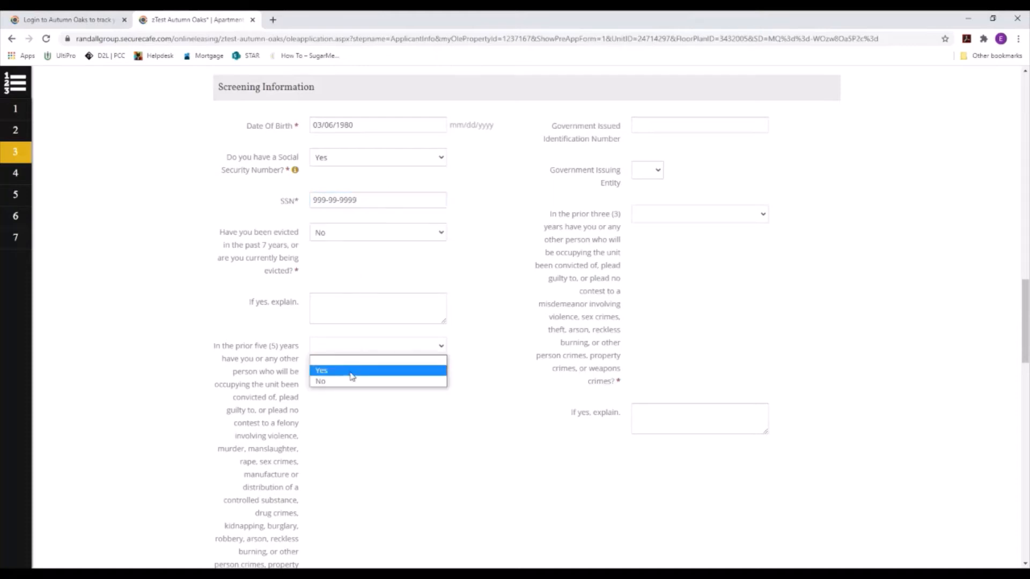
click(346, 381)
Step: Enter the government ID number, set the issuing entity to CA, and answer No to the three-year misdemeanor question
click(677, 127)
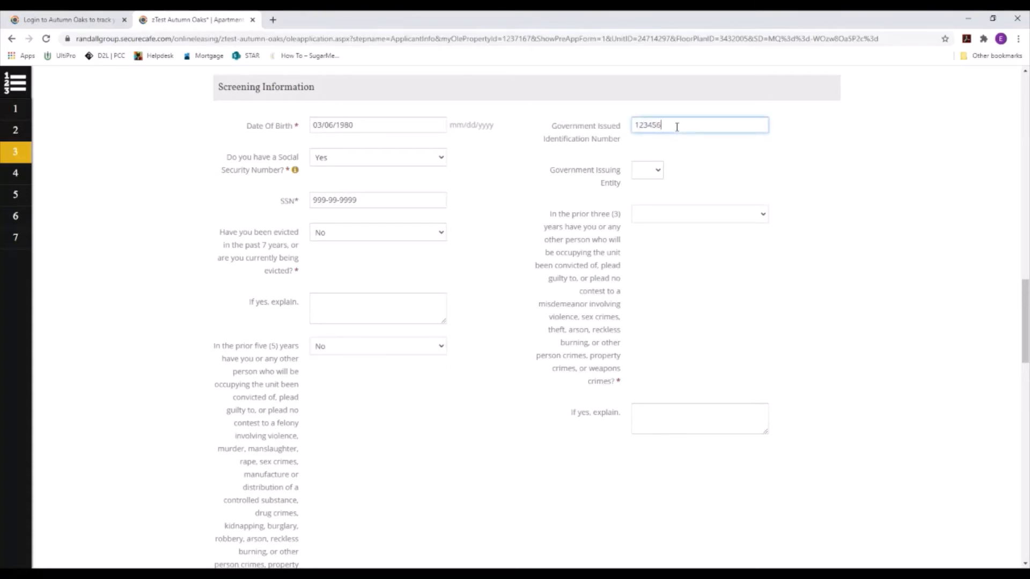
text(123456)
click(655, 171)
click(650, 239)
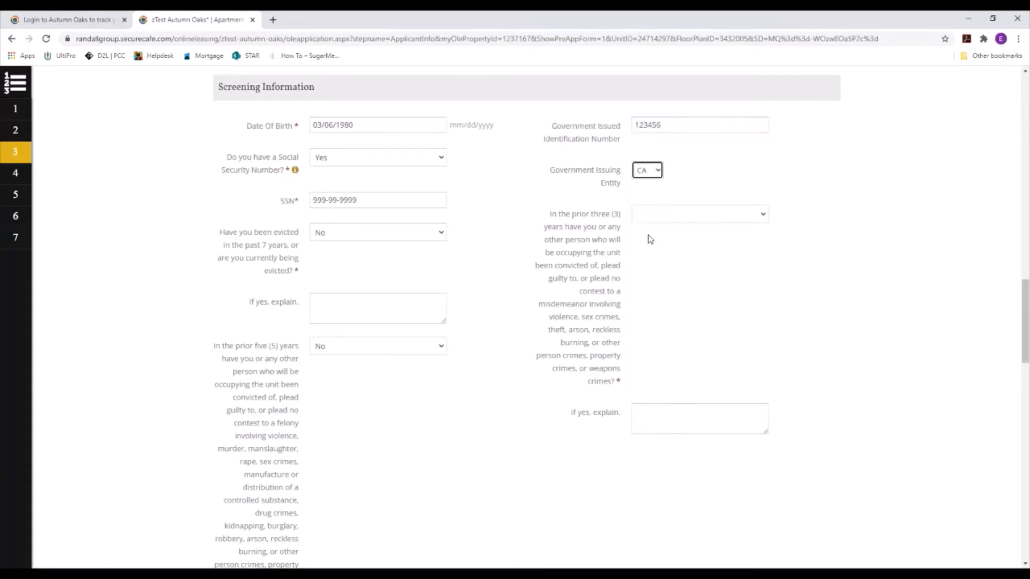
click(656, 215)
click(653, 248)
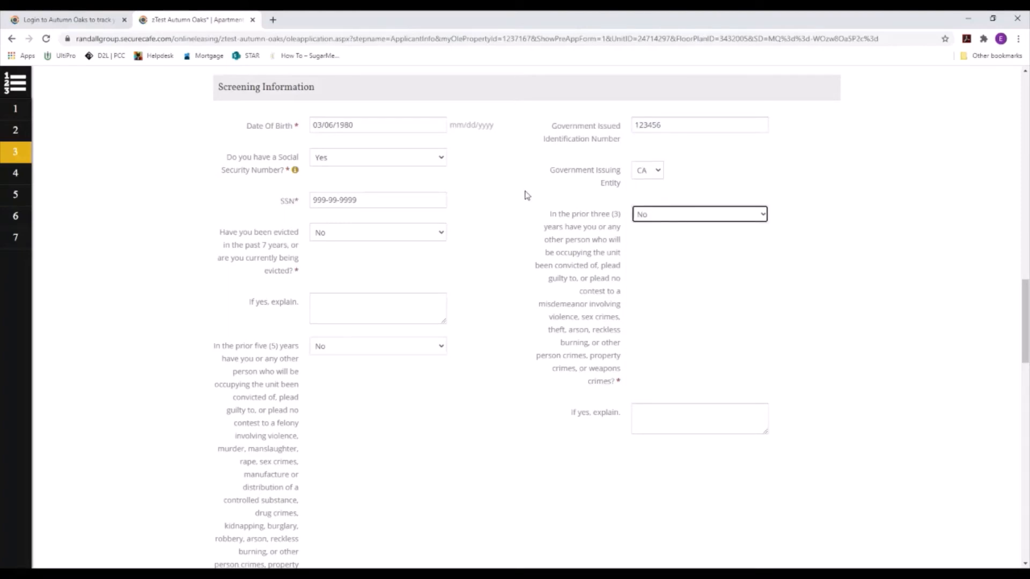
scroll(526, 196, down, 6)
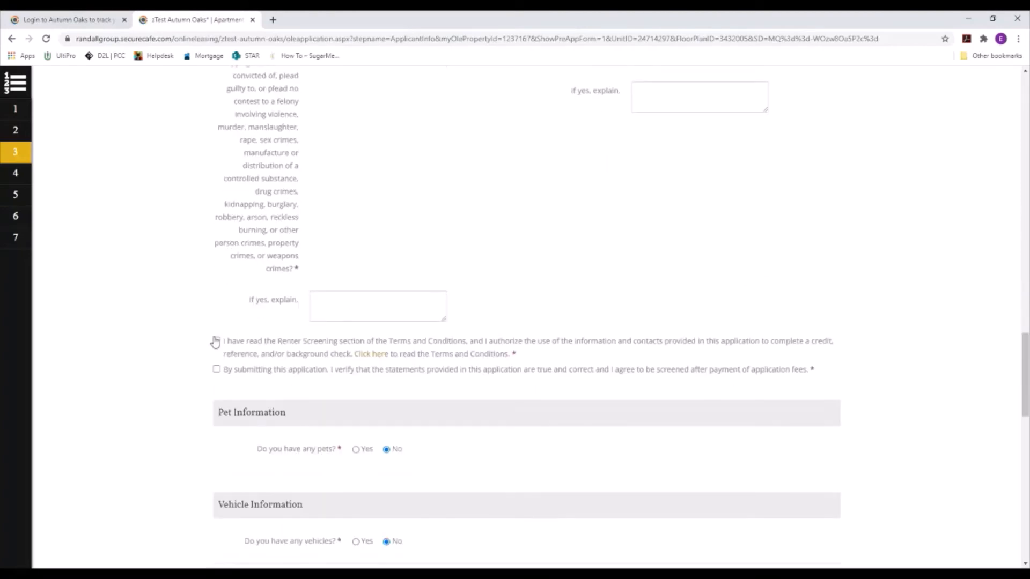
Step: Accept the Renter Screening terms, certify the statements are true, and answer No to having pets
click(215, 341)
click(216, 370)
scroll(471, 211, down, 3)
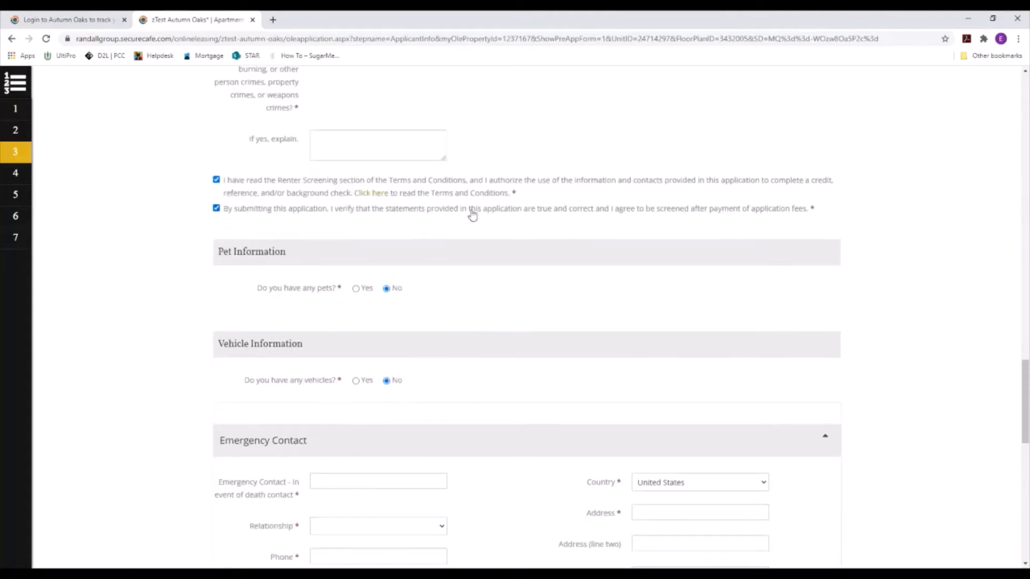
click(357, 291)
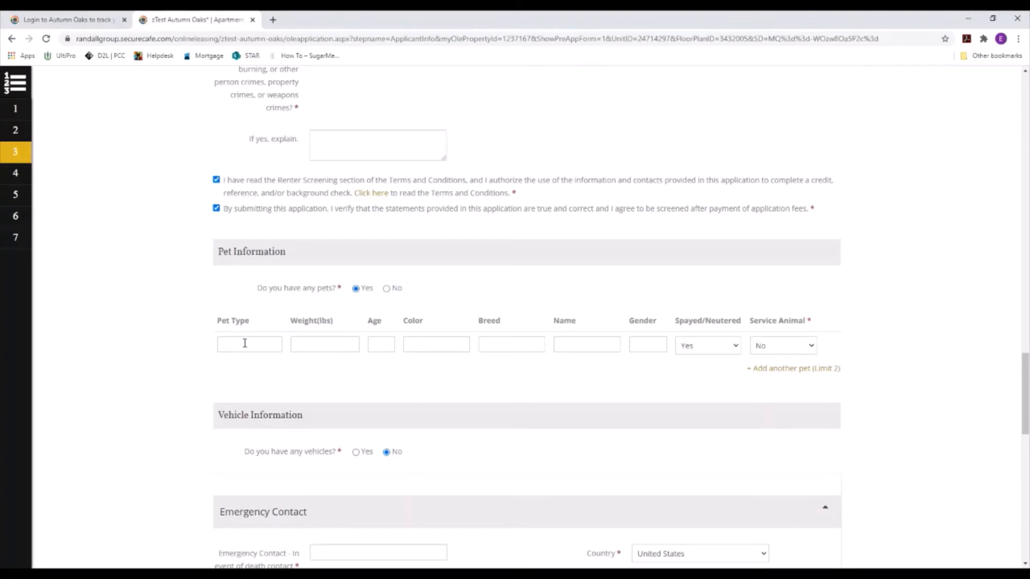
click(386, 289)
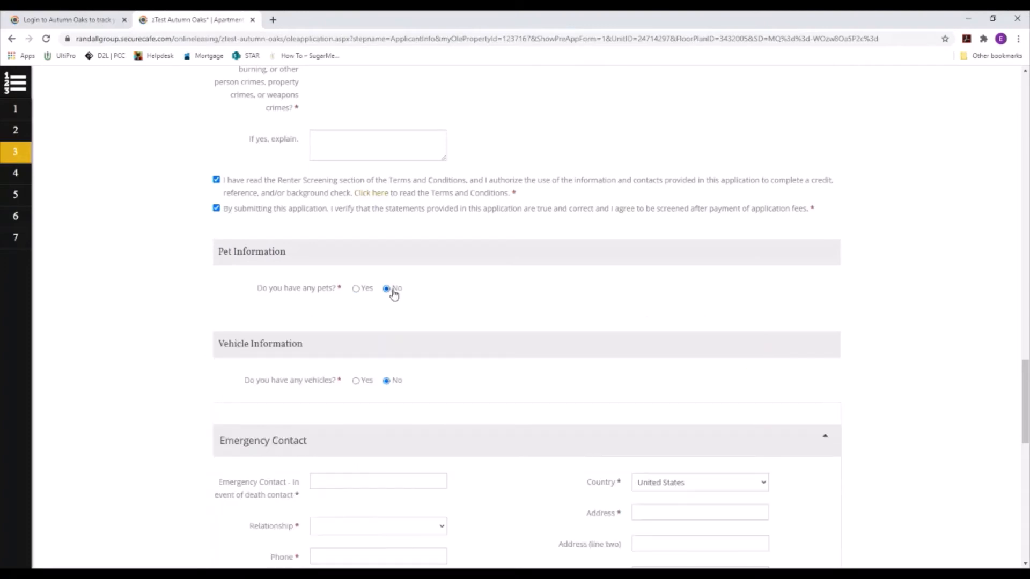
scroll(346, 278, down, 2)
Step: Add a vehicle: red 1993 Cadiallac Coupe Deville, with its license number, registered in CA
click(356, 273)
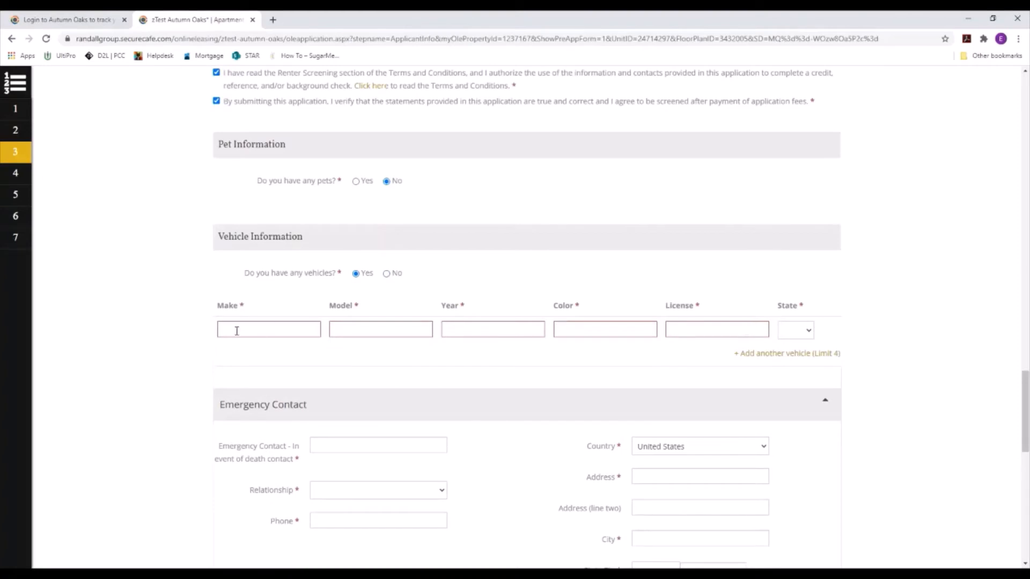
click(254, 329)
key(Tab)
text(Coup)
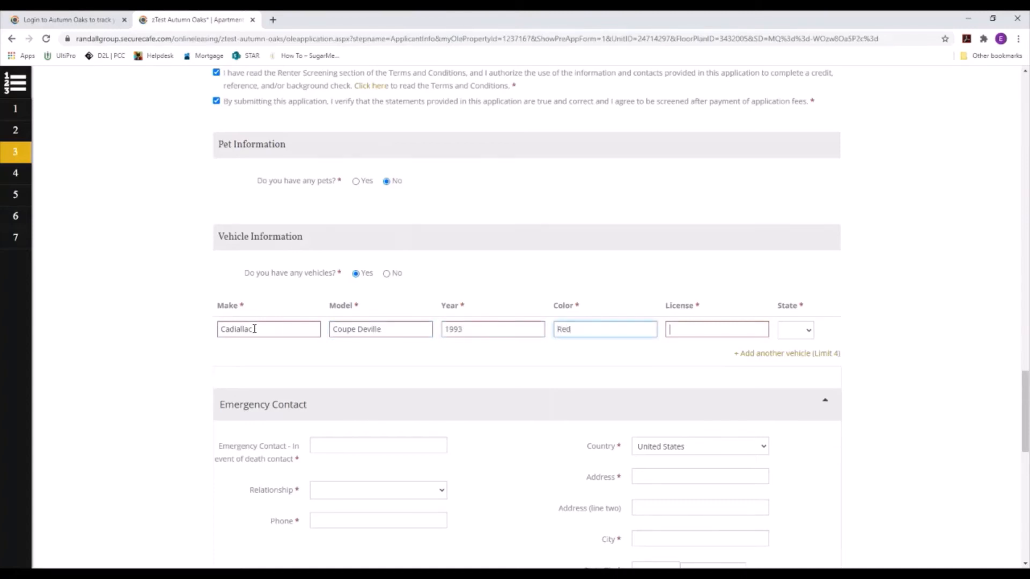
text(3456)
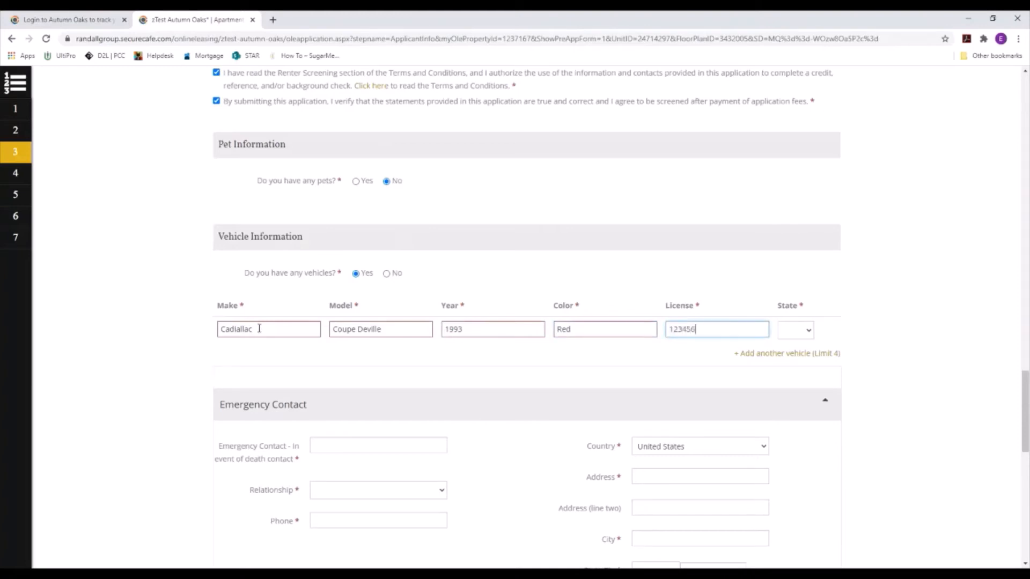
click(784, 331)
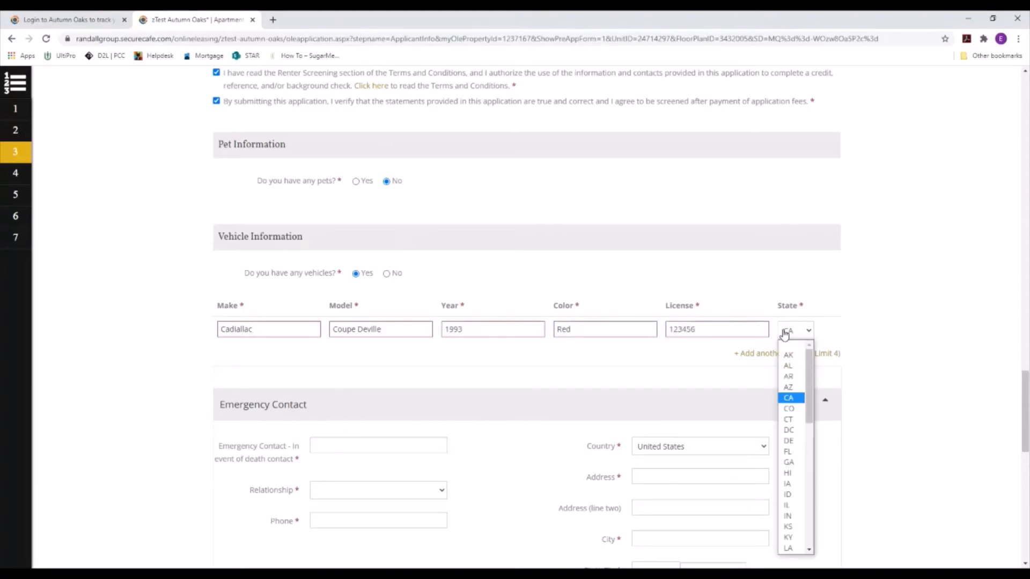
click(788, 397)
scroll(486, 347, down, 4)
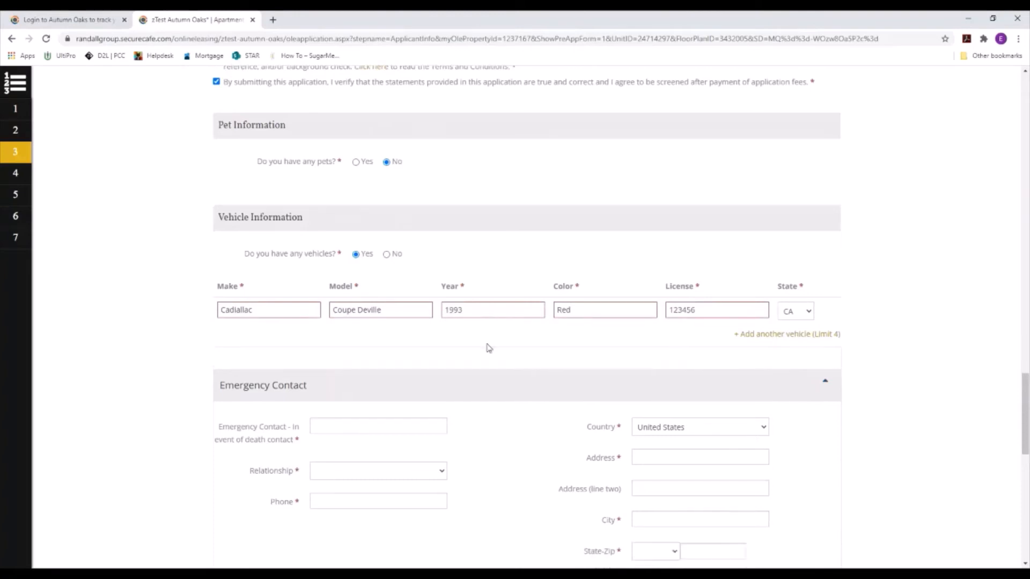
Step: Enter the emergency contact's name, set the relationship to Husband, and fill in his phone number
click(335, 227)
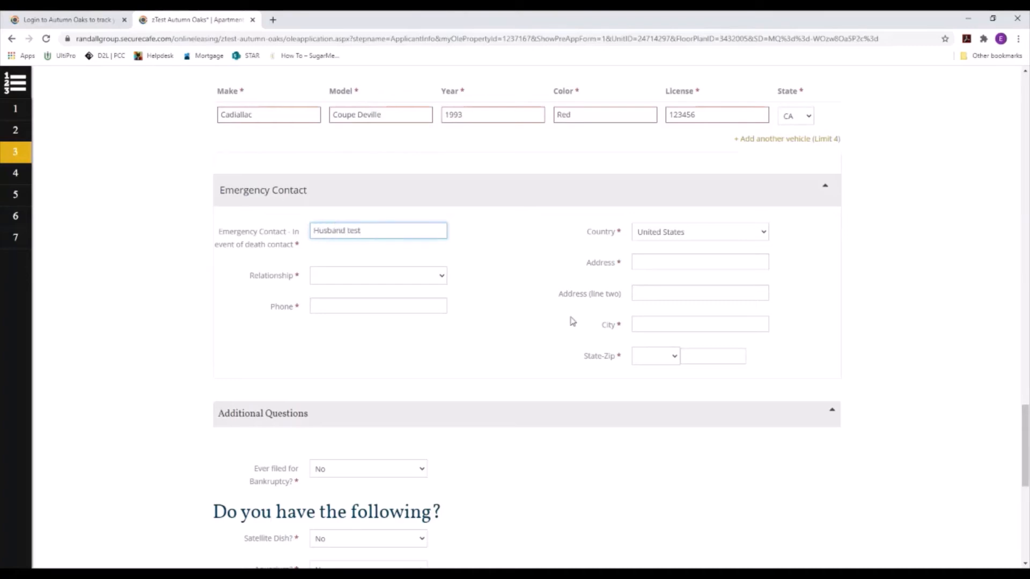
click(423, 276)
click(410, 296)
click(395, 304)
text(555-555-5)
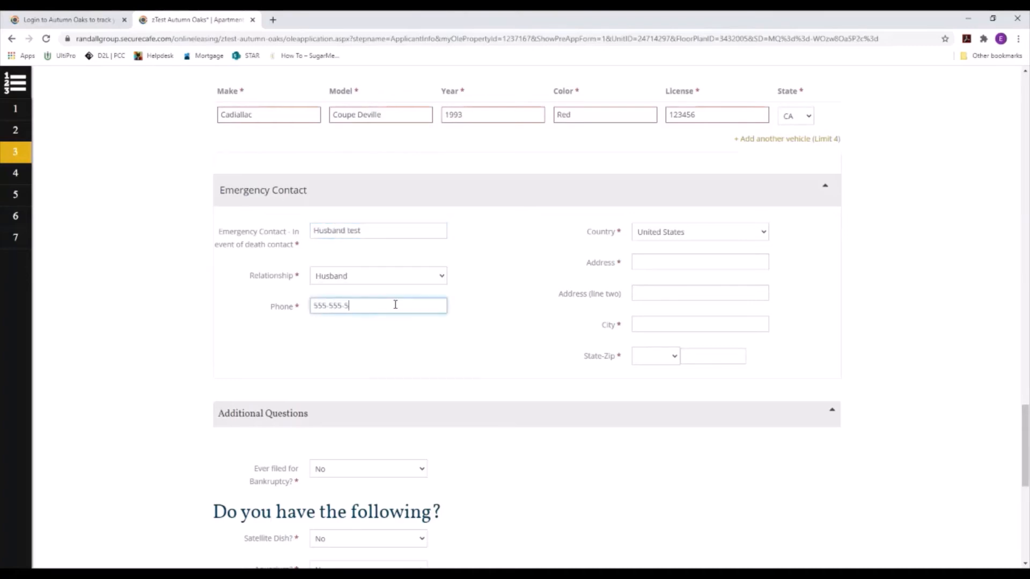
text(555)
Step: Enter the emergency contact's street address, city Sacramento, state CA, and zip code
click(693, 262)
text(123456 yesy)
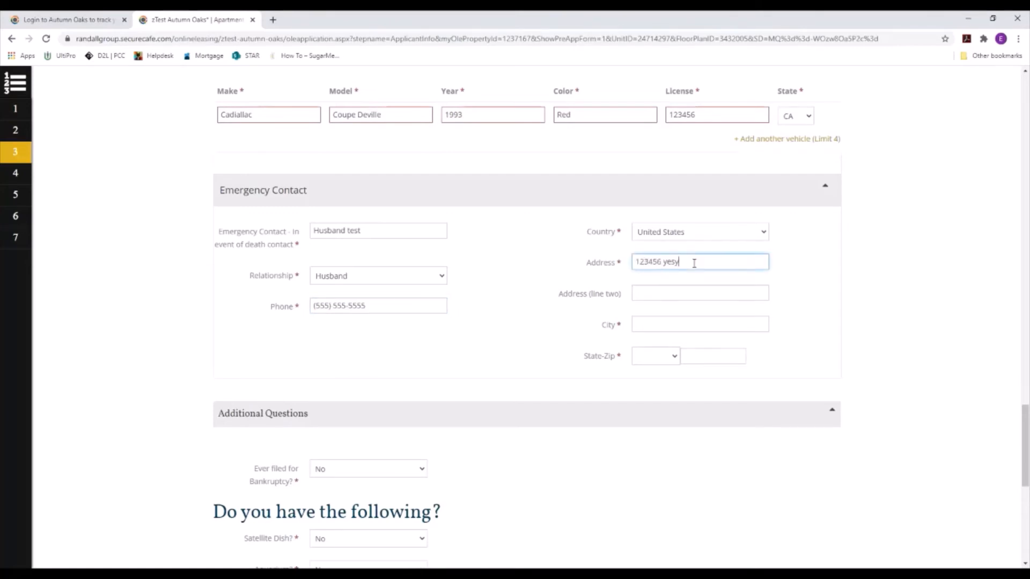
key(BackSpace)
text(test)
key(Tab)
key(Tab)
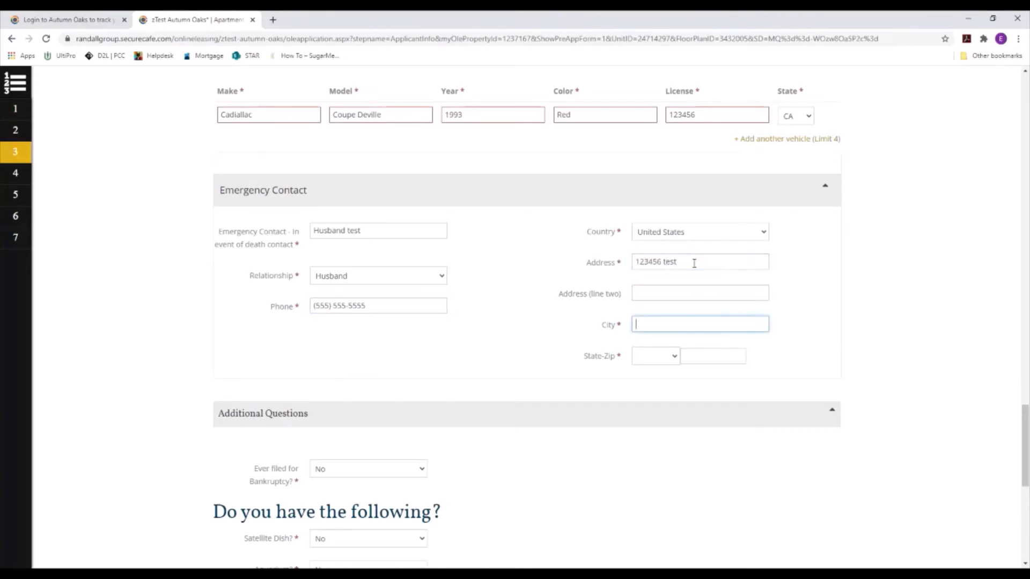
text(sacrement)
text(ca)
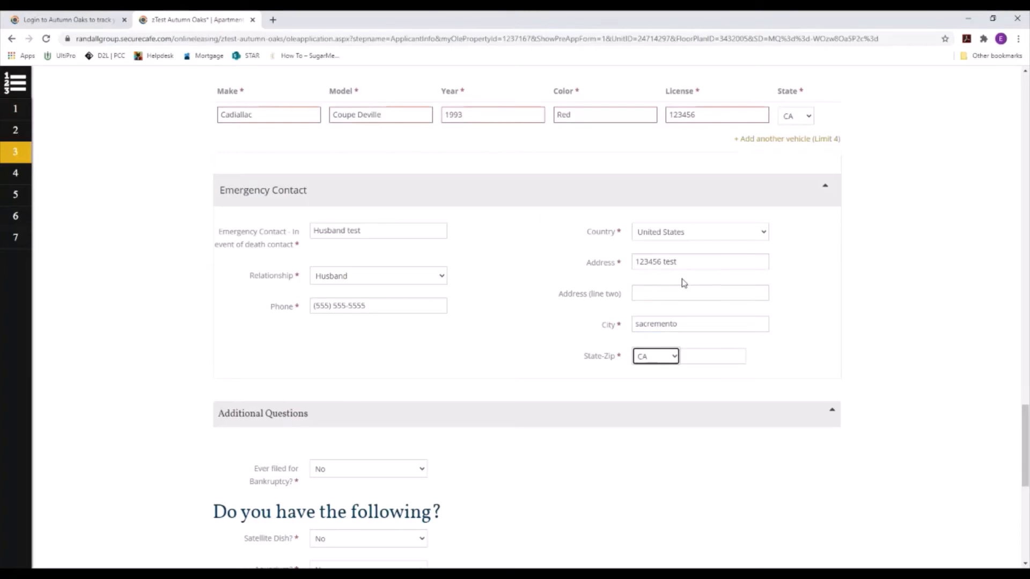
click(728, 354)
scroll(354, 284, down, 4)
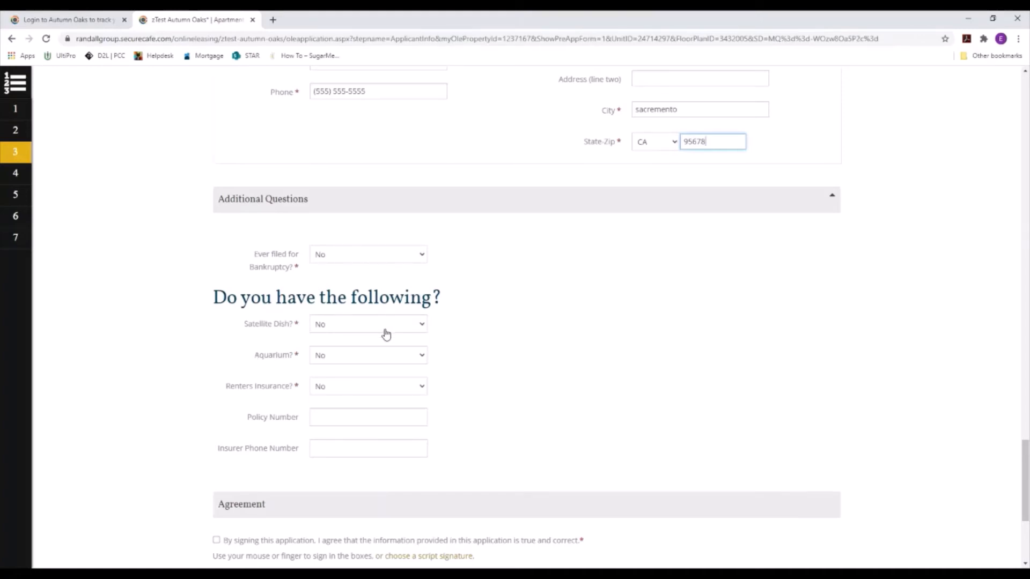
Step: Answer Yes to renters insurance and enter the policy number and insurer phone
scroll(386, 333, down, 2)
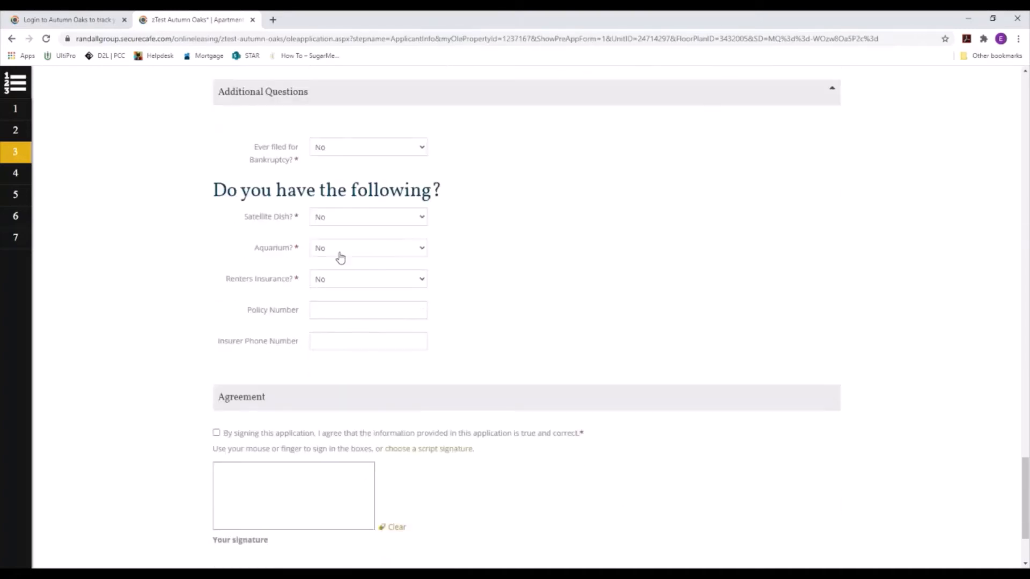
click(355, 284)
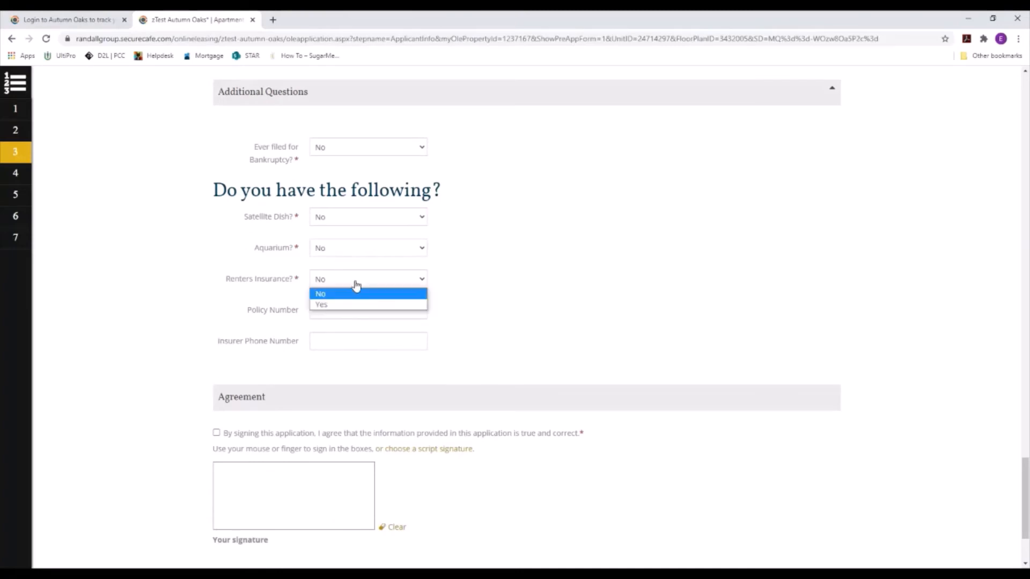
click(333, 305)
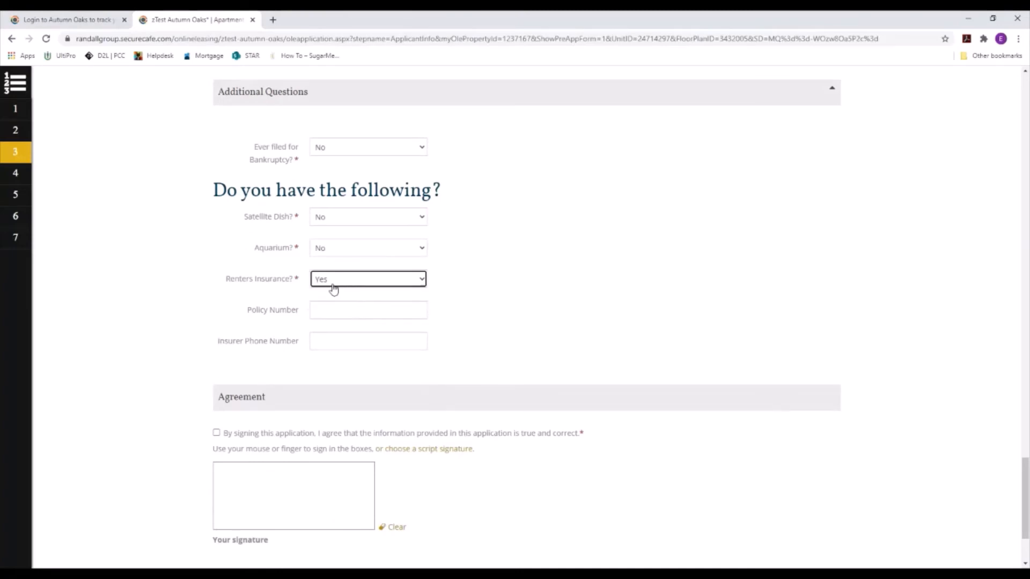
click(333, 309)
text(123465)
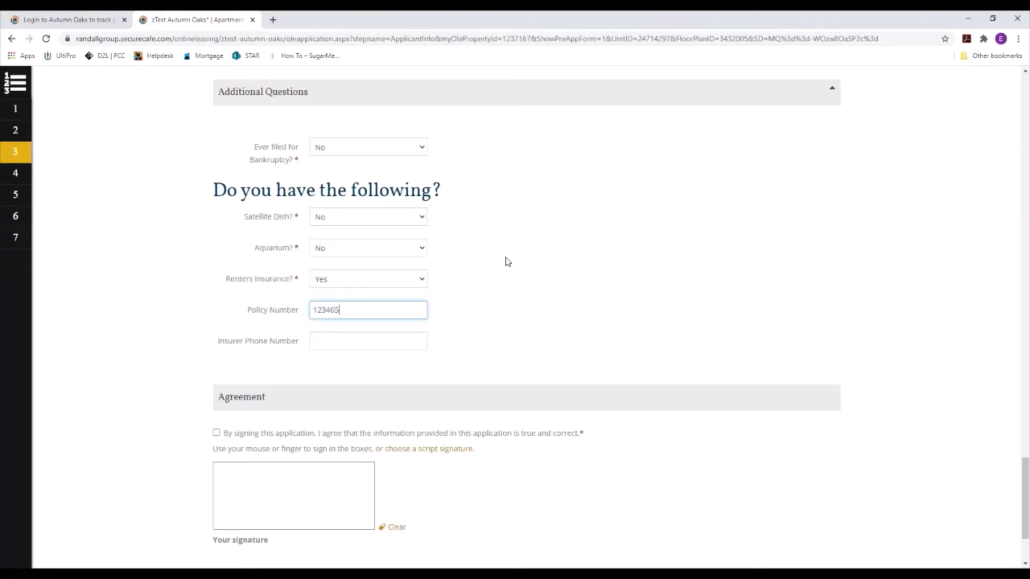
key(Tab)
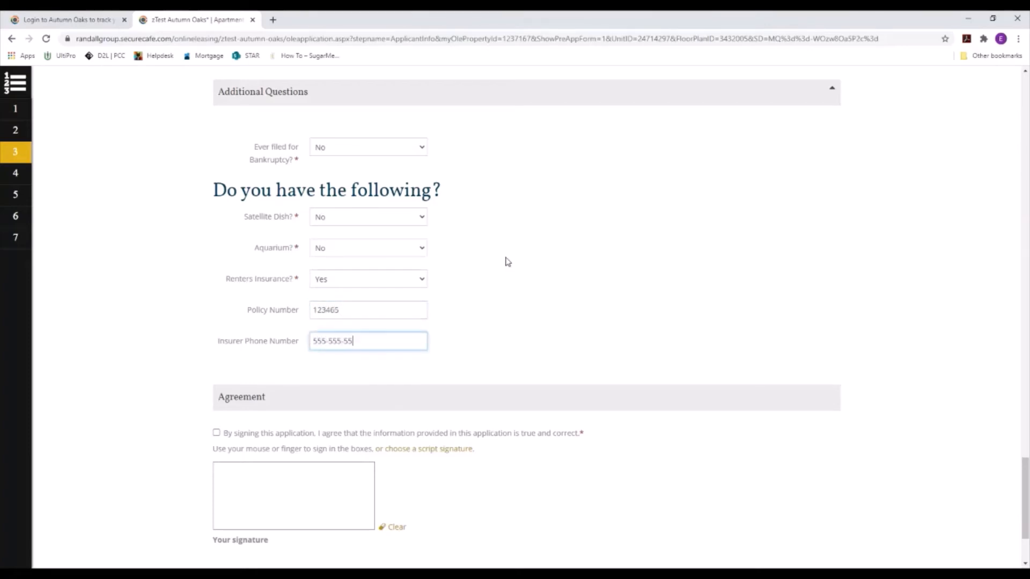
scroll(363, 188, down, 3)
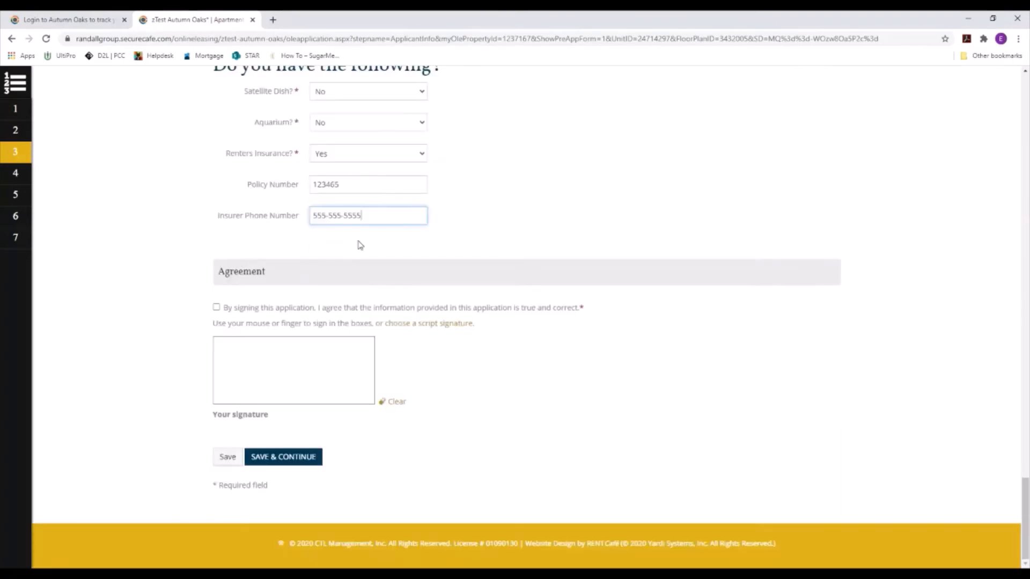
Step: Accept the agreement, choose a script signature, and save Applicant Info to continue
click(216, 307)
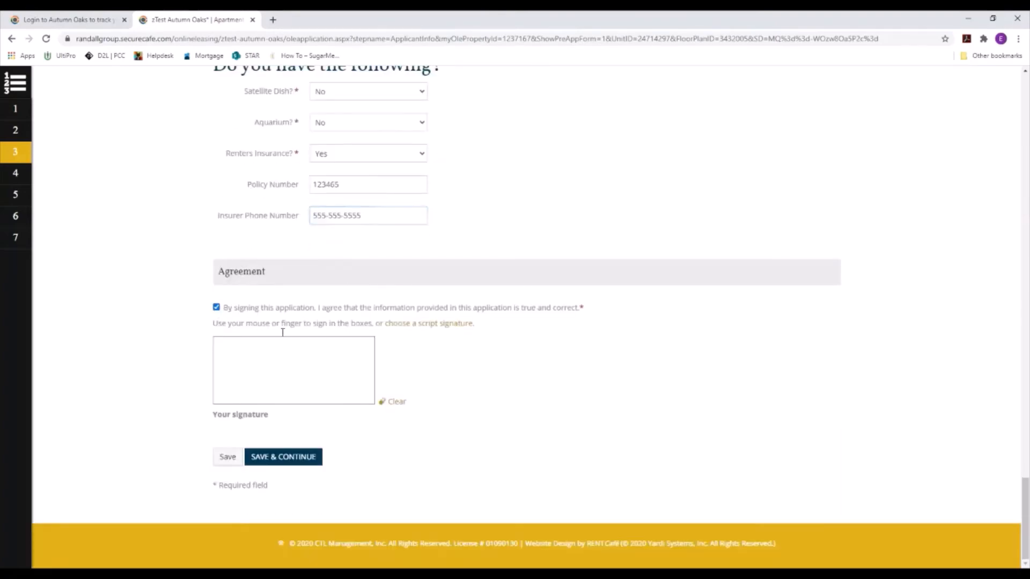
click(438, 326)
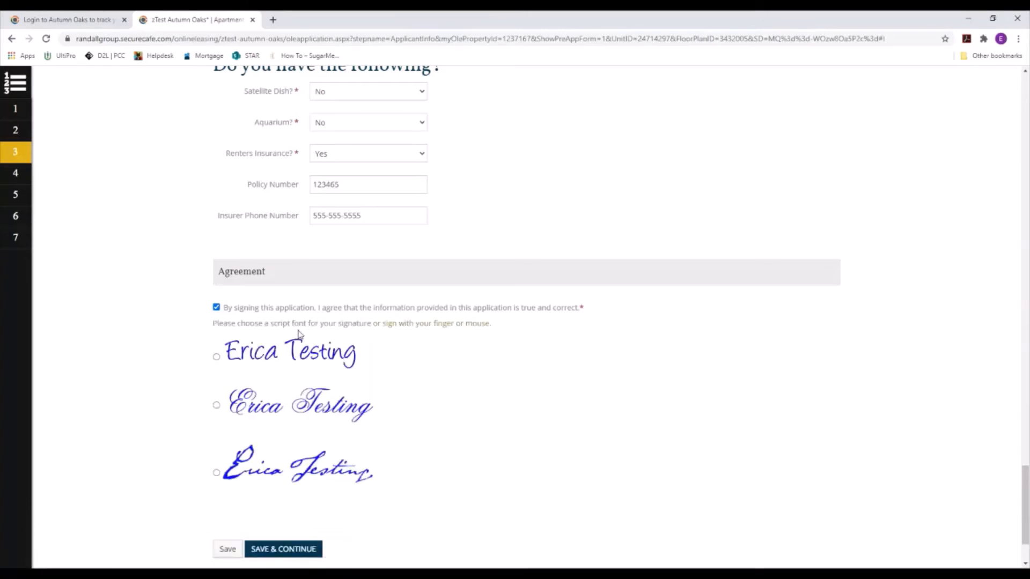
scroll(311, 421, down, 2)
click(311, 457)
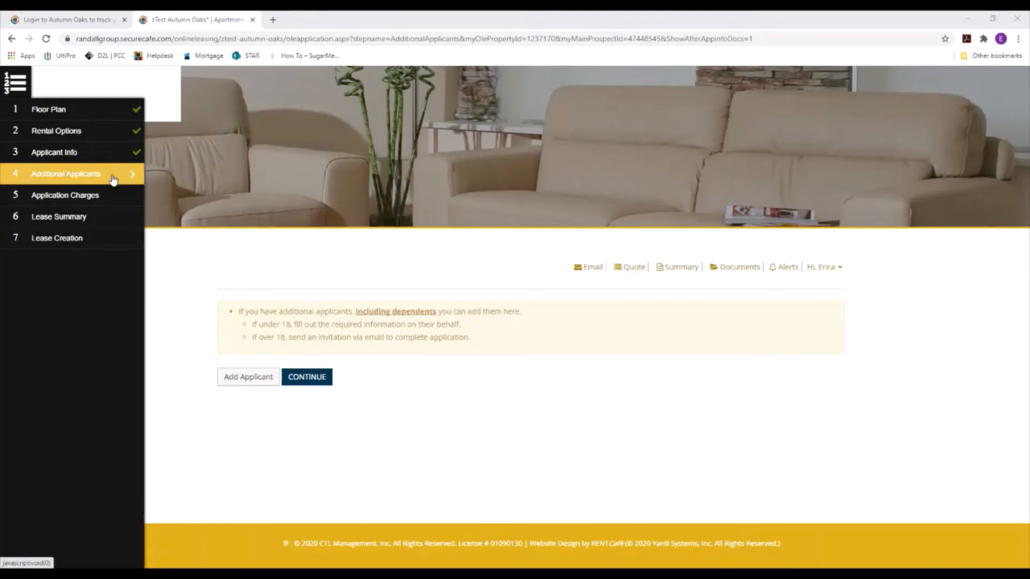
Step: Add Additional Applicant 1 by name, marked under 18 with relationship Roommate
click(272, 376)
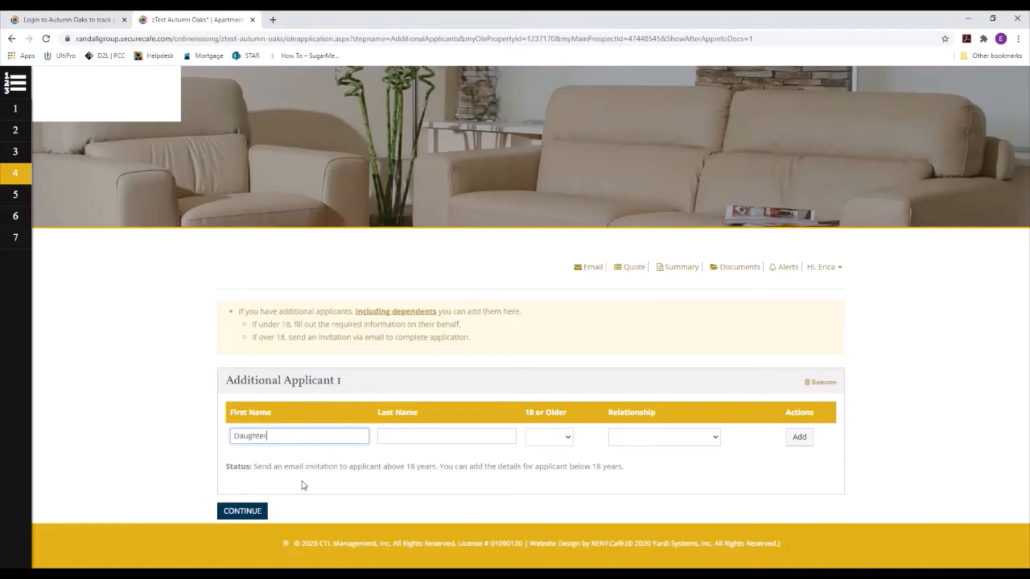
key(Tab)
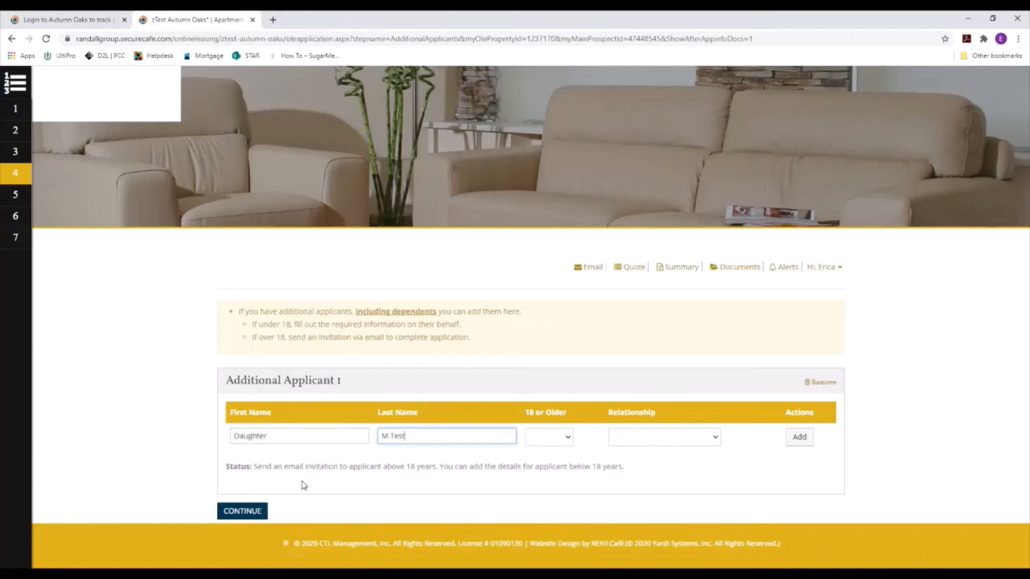
key(Tab)
click(563, 433)
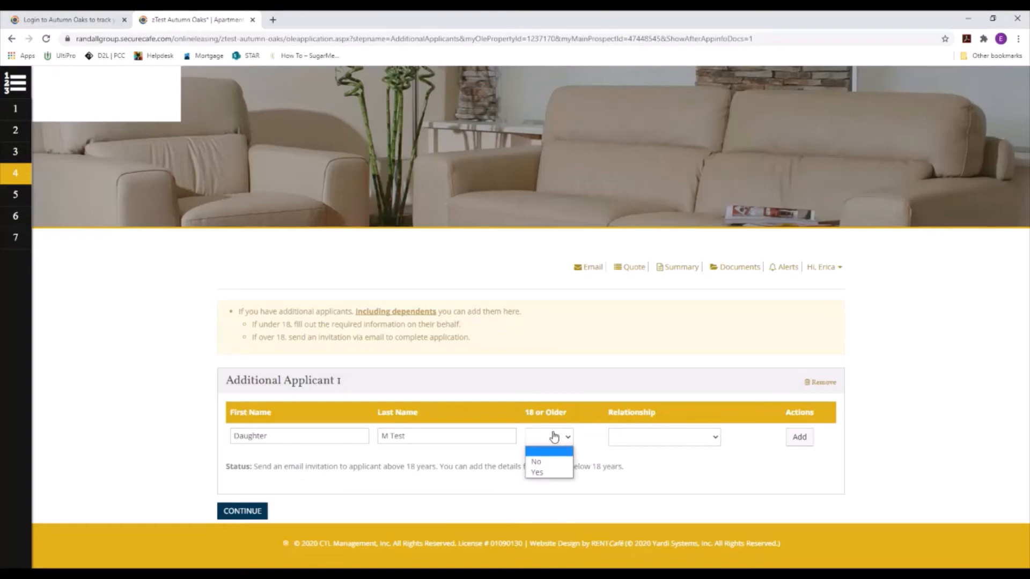
click(560, 462)
click(658, 437)
click(659, 460)
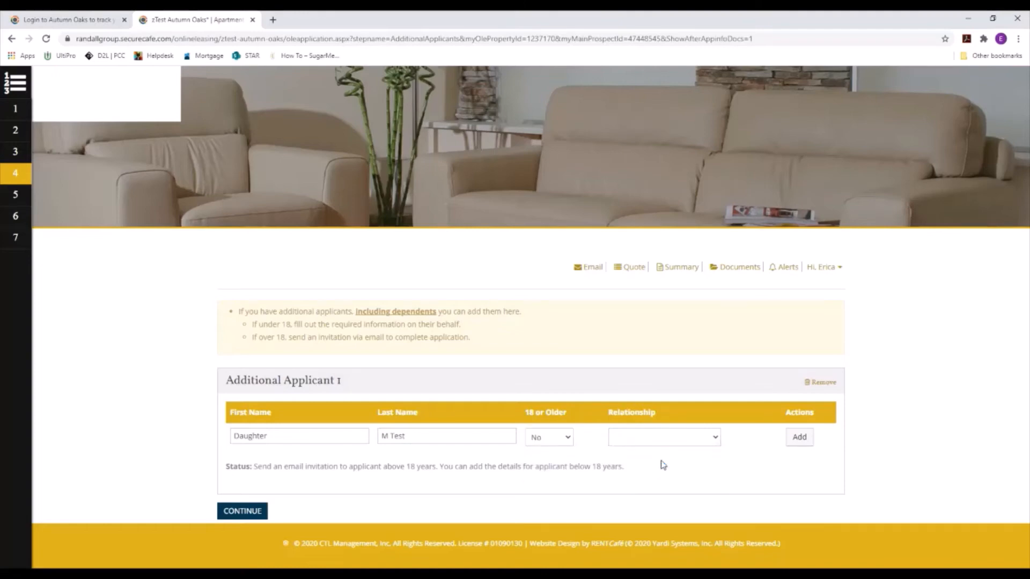
click(795, 438)
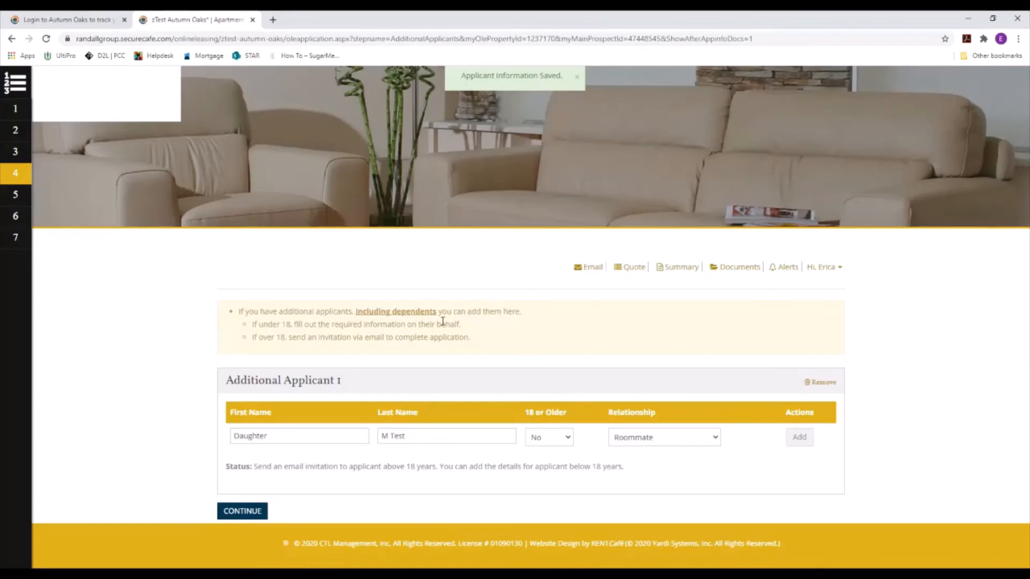
Step: Fill in the roommate's details with no middle name and birth date 01/08/2018, then save them
scroll(435, 327, down, 2)
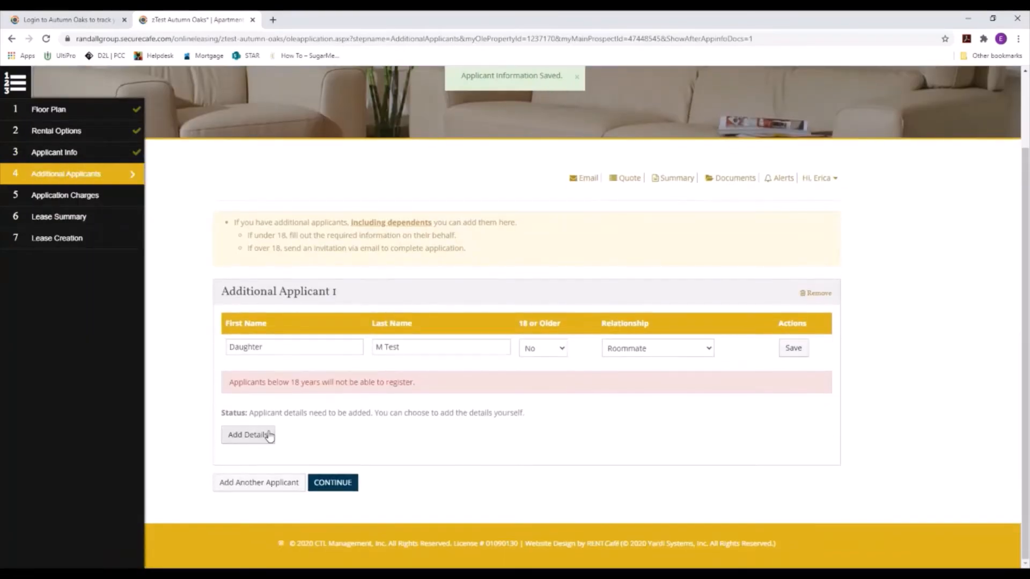
click(248, 434)
scroll(367, 428, down, 4)
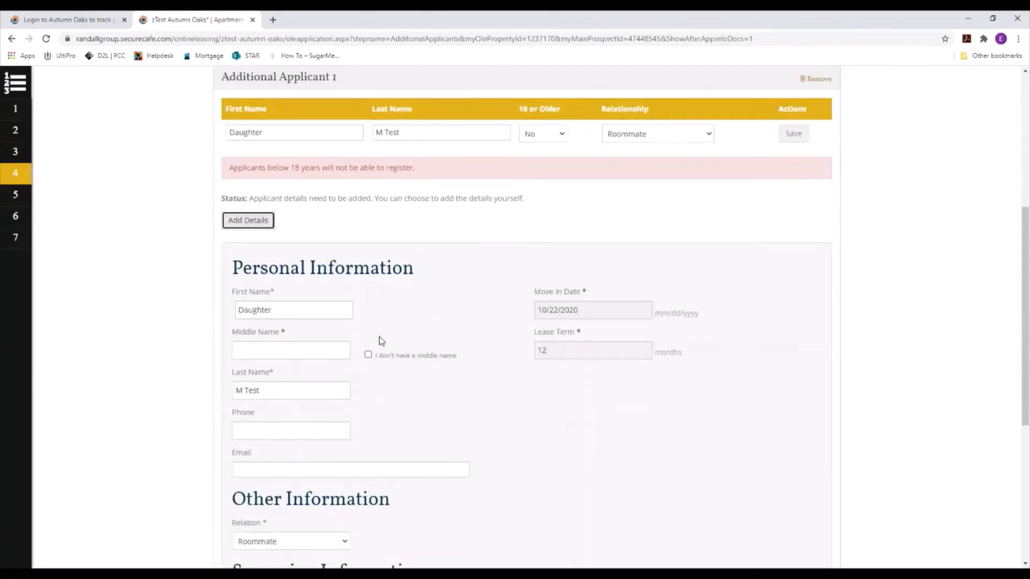
click(380, 356)
scroll(499, 312, down, 3)
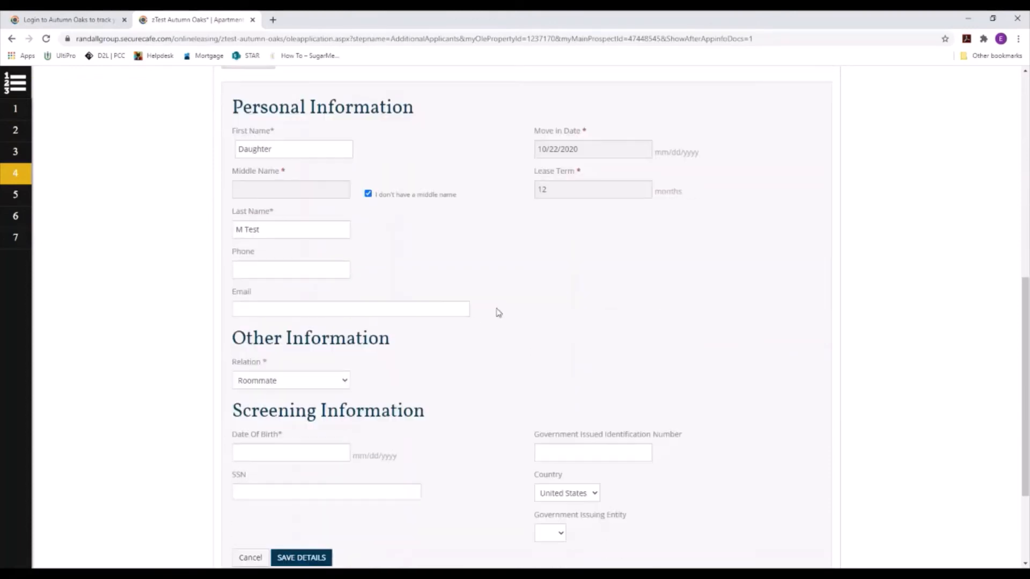
scroll(498, 313, down, 1)
click(305, 405)
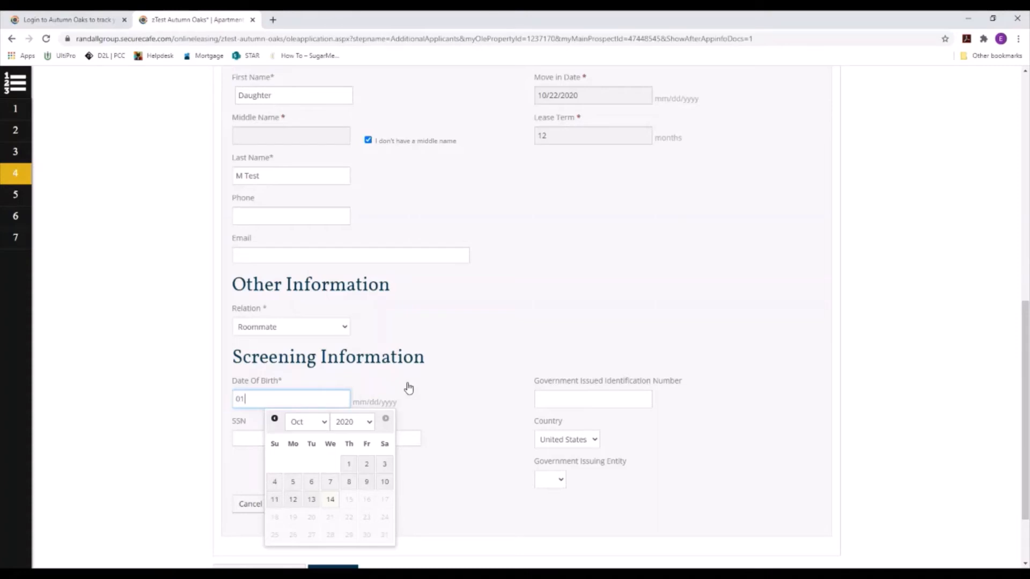
text(01/08/2018)
key(Return)
key(Tab)
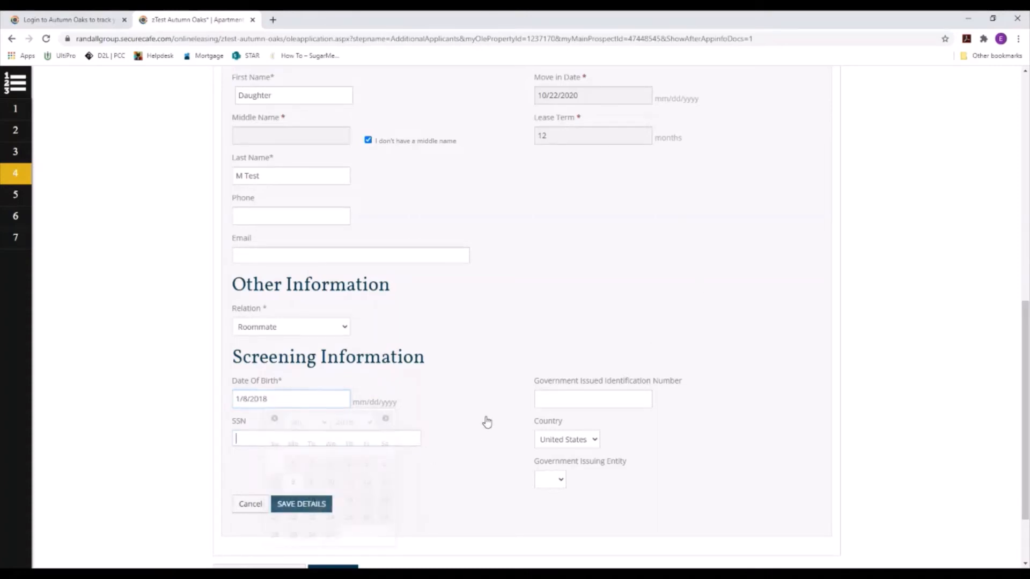
click(316, 508)
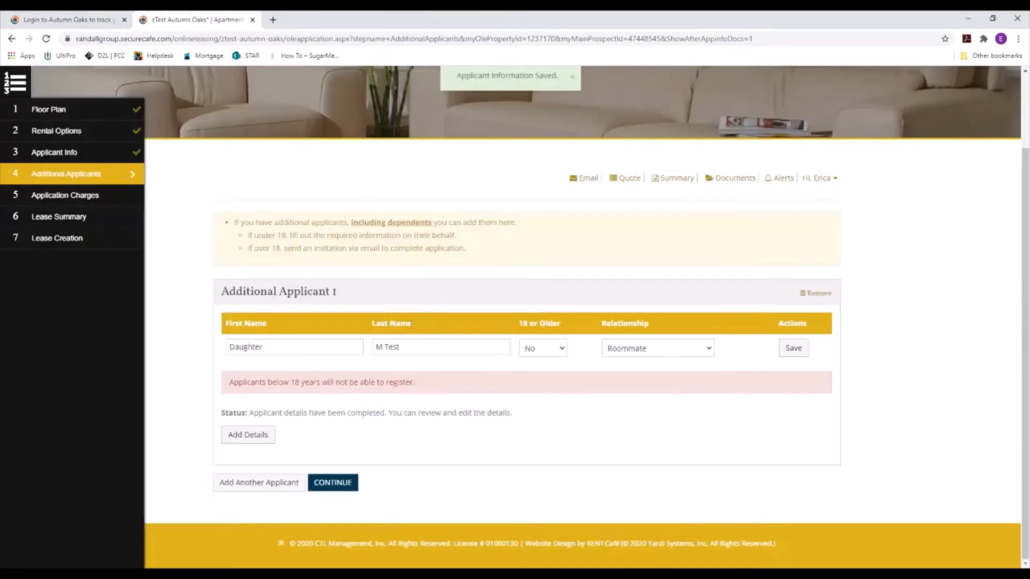
click(251, 434)
Step: Add the husband's name as Additional Applicant 2, 18 or Older Yes, relationship Spouse
scroll(361, 400, down, 1)
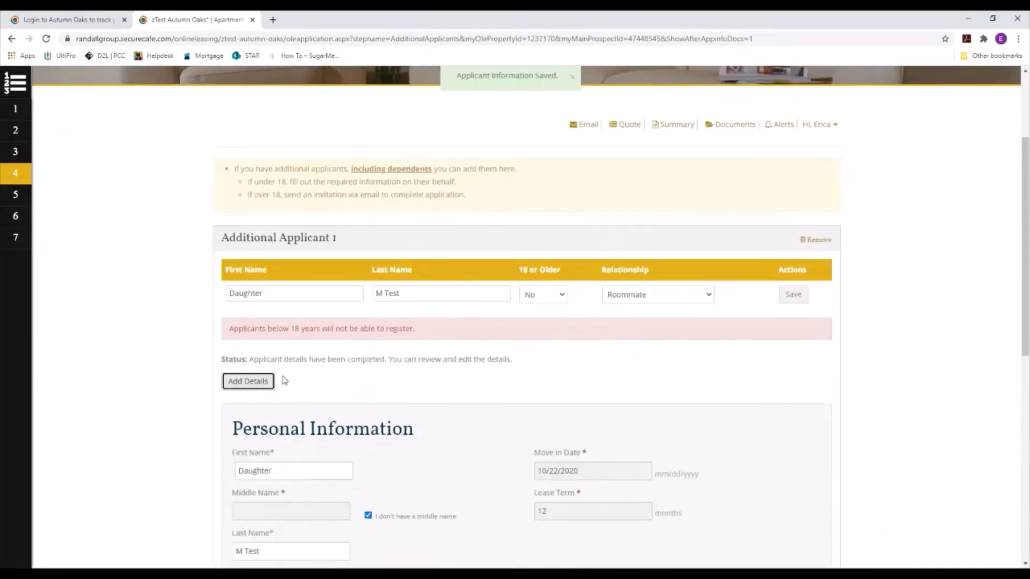
click(263, 382)
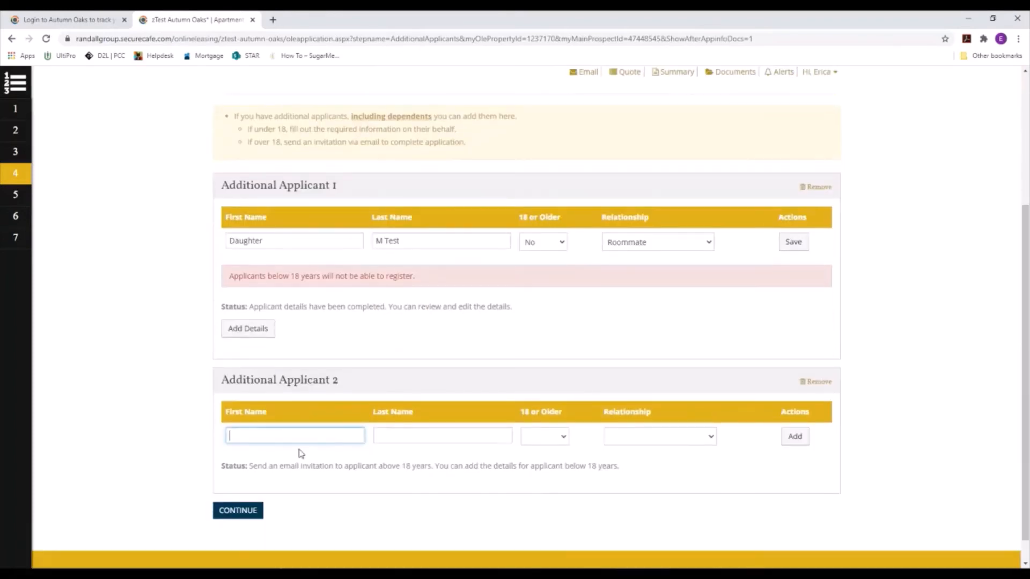
click(311, 435)
text(Husband)
key(Tab)
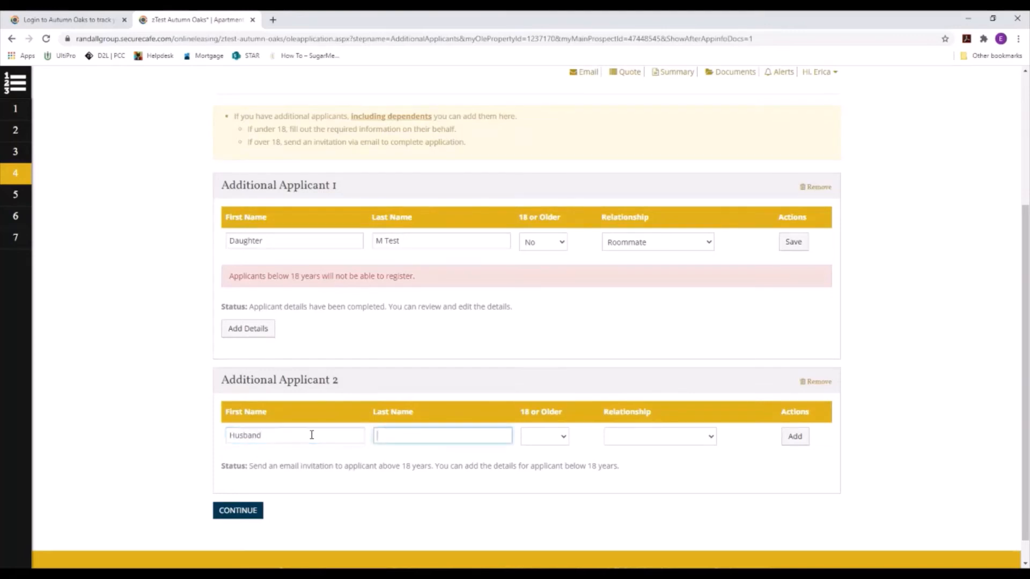
text(Test)
key(Tab)
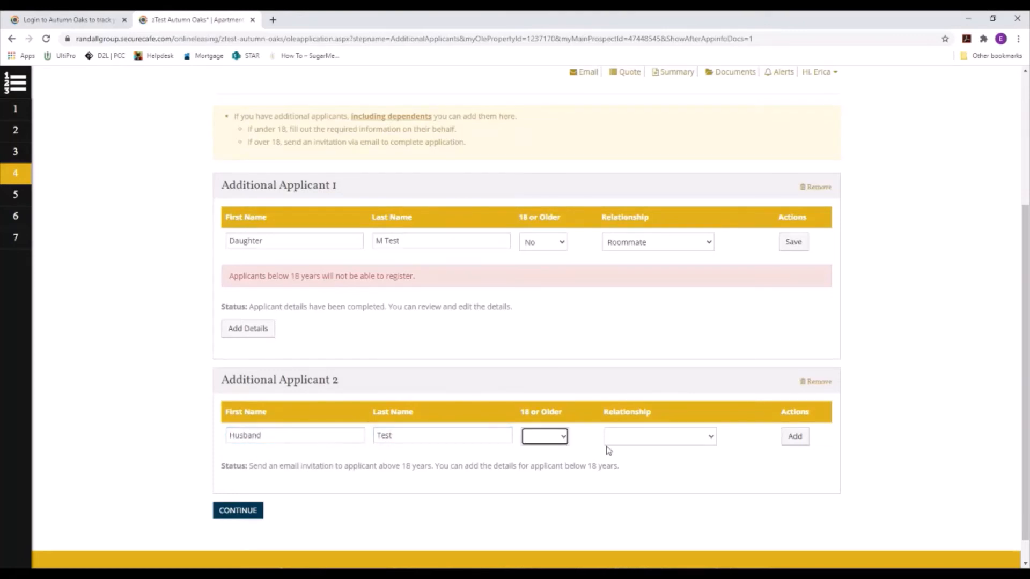
click(546, 437)
click(553, 472)
click(652, 447)
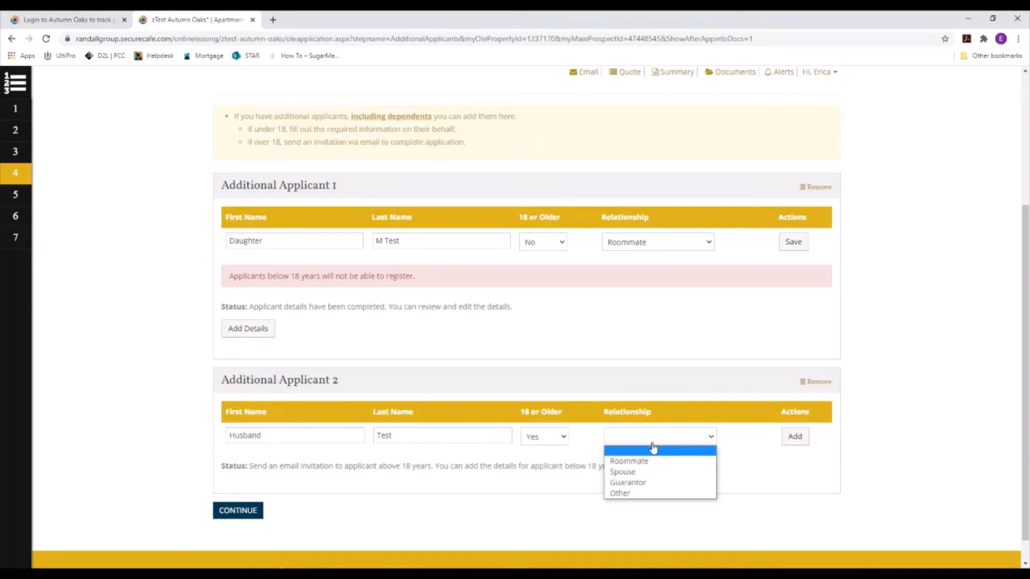
click(676, 472)
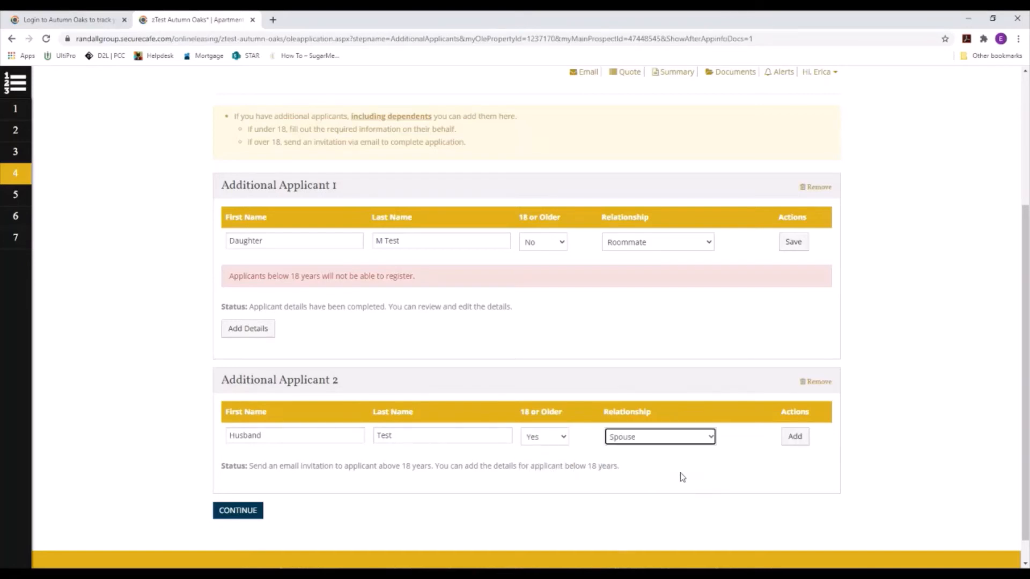
click(802, 438)
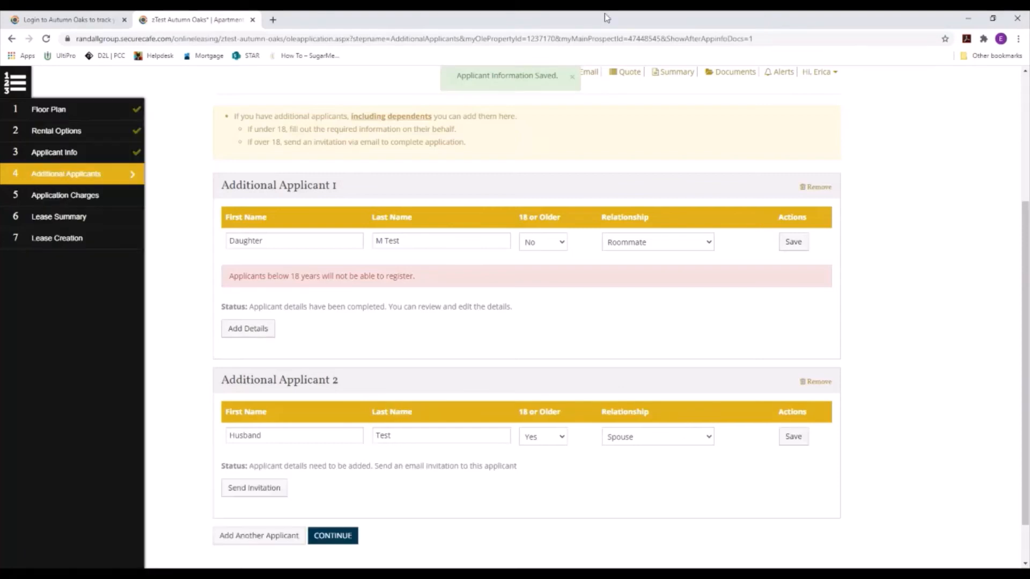
click(572, 77)
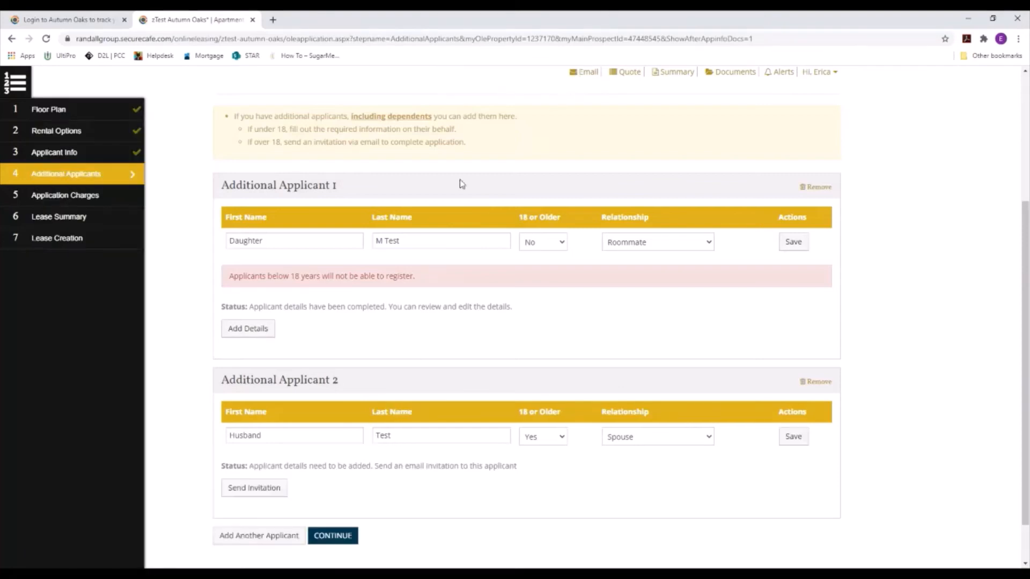
Step: Send Additional Applicant 2 an e-mail invitation to his confirmed address with message 'apply here with me!'
click(271, 489)
scroll(291, 499, down, 3)
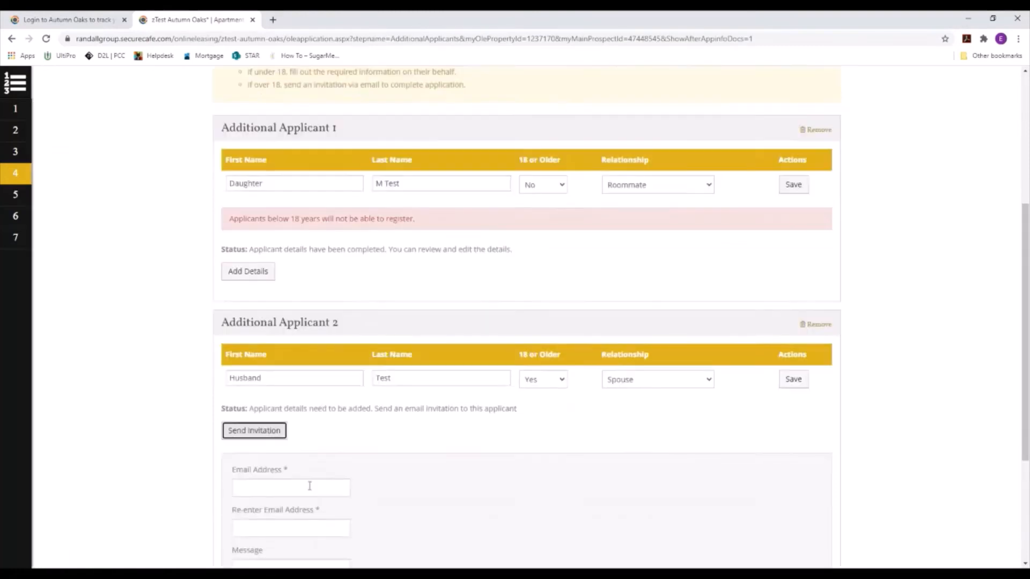
click(263, 383)
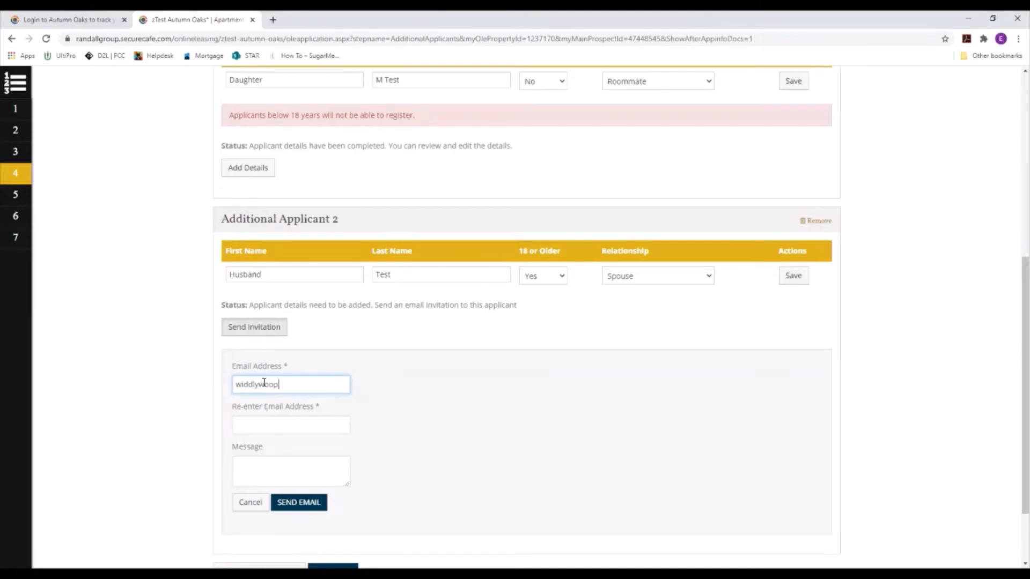
key(Tab)
text(w)
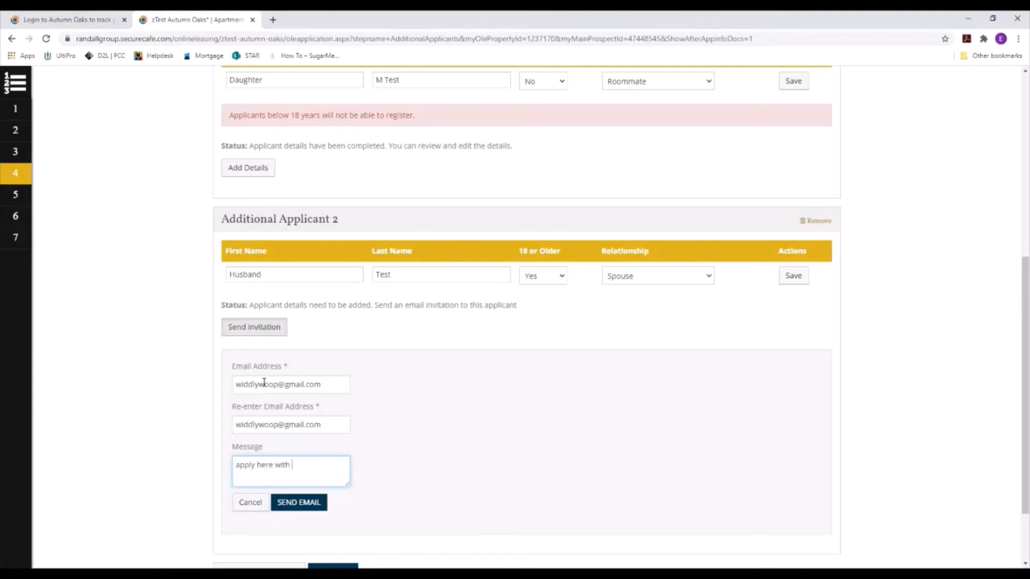
click(314, 504)
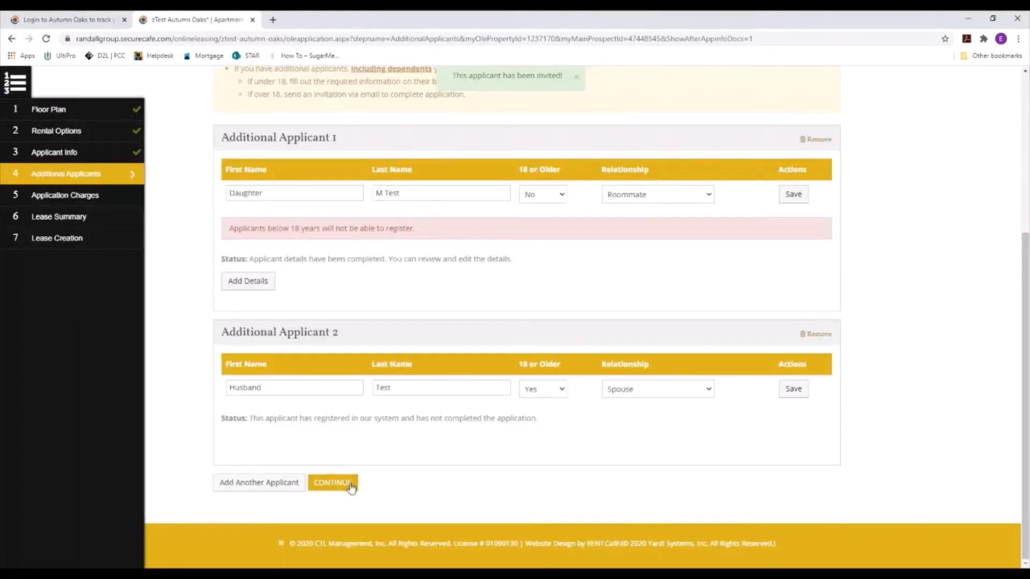
Step: Continue to step 5, Application Charges, and scroll to the $45.00 fee and Payment Details
click(350, 485)
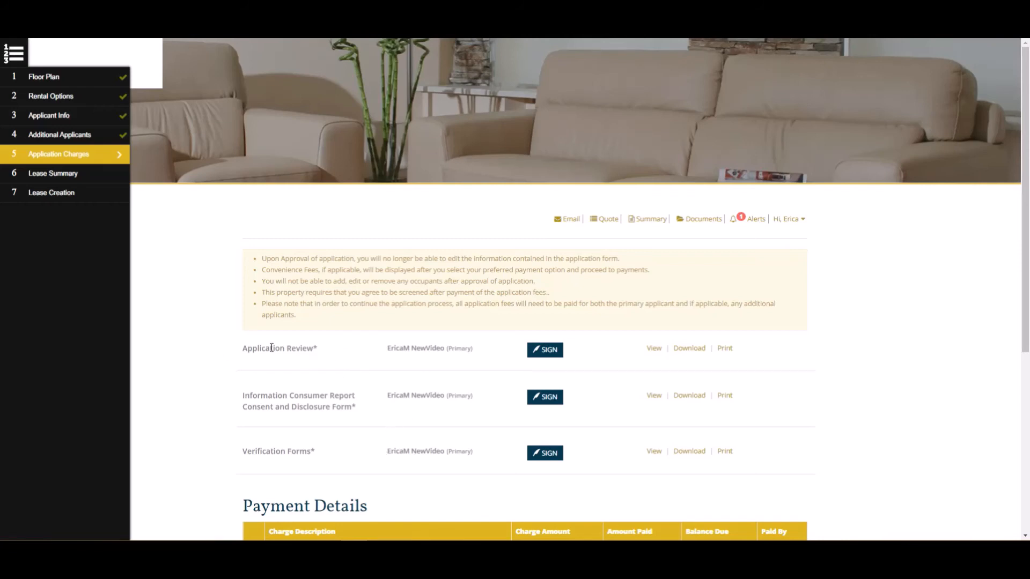
scroll(513, 346, down, 1)
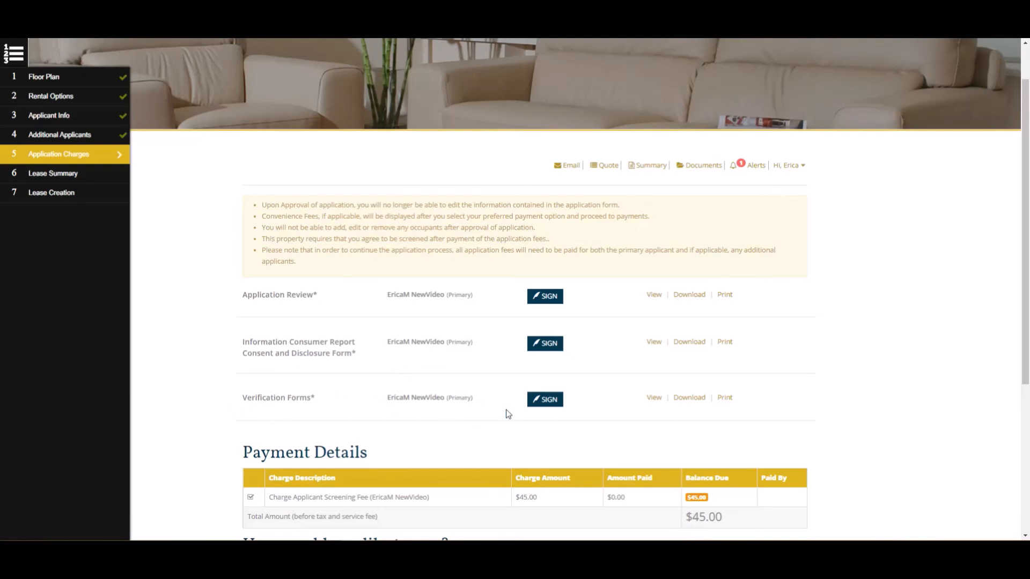
Step: Sign and date the Application Review and save it
click(552, 296)
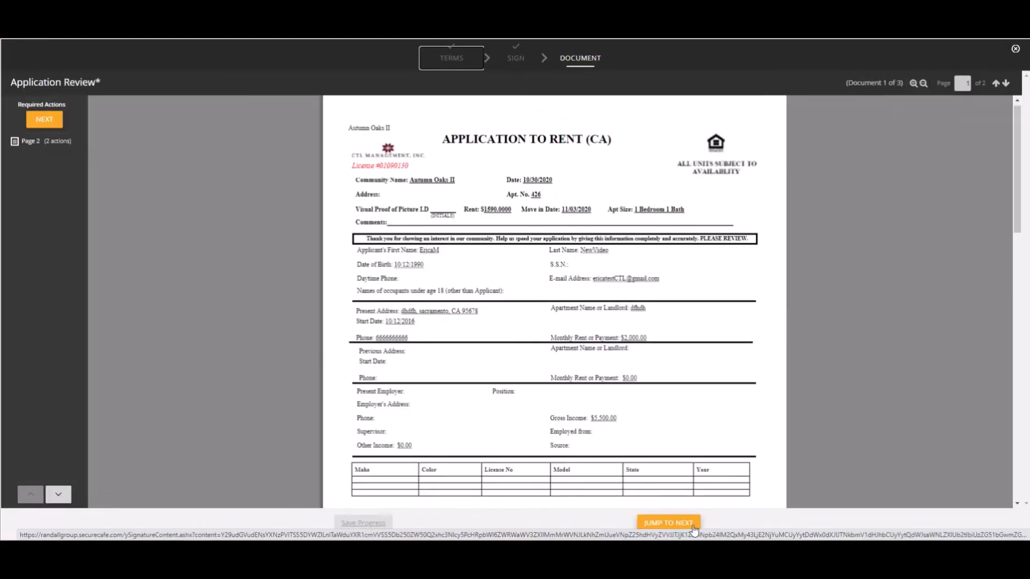
click(693, 527)
click(440, 290)
click(414, 317)
click(697, 526)
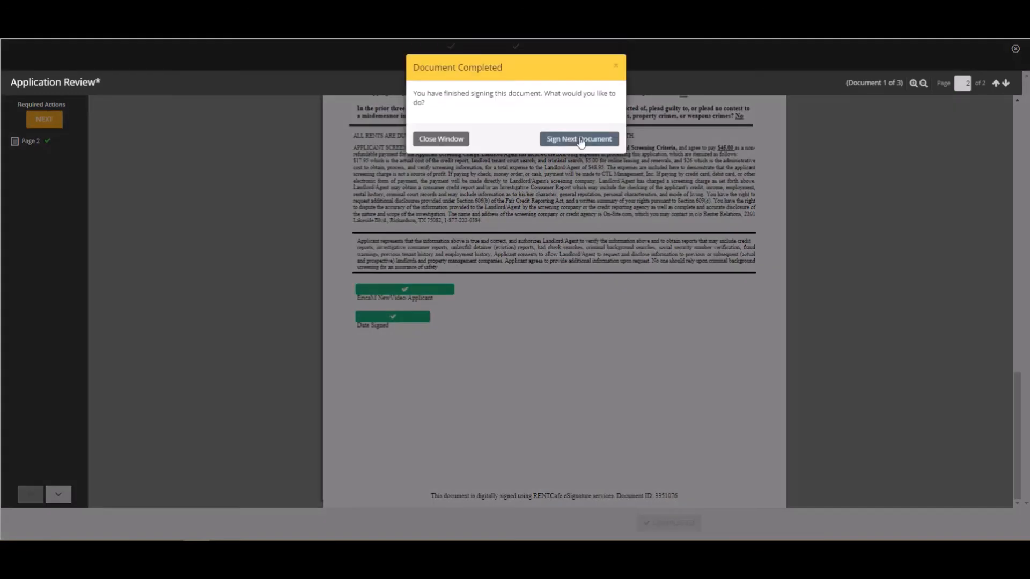
click(580, 137)
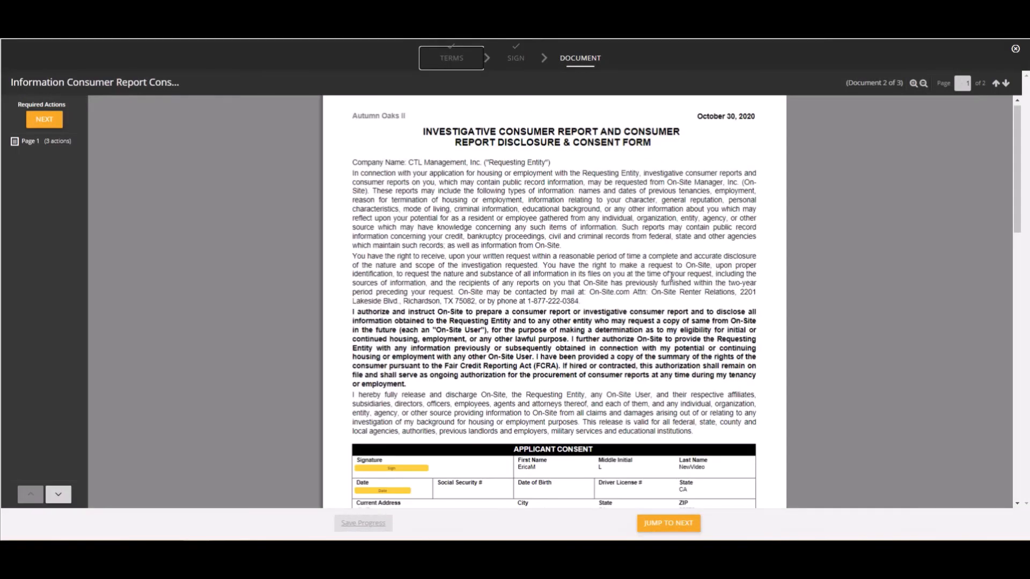
Step: Sign and date the Consumer Report Consent form and the Verification Forms, then confirm completion
click(424, 463)
click(382, 490)
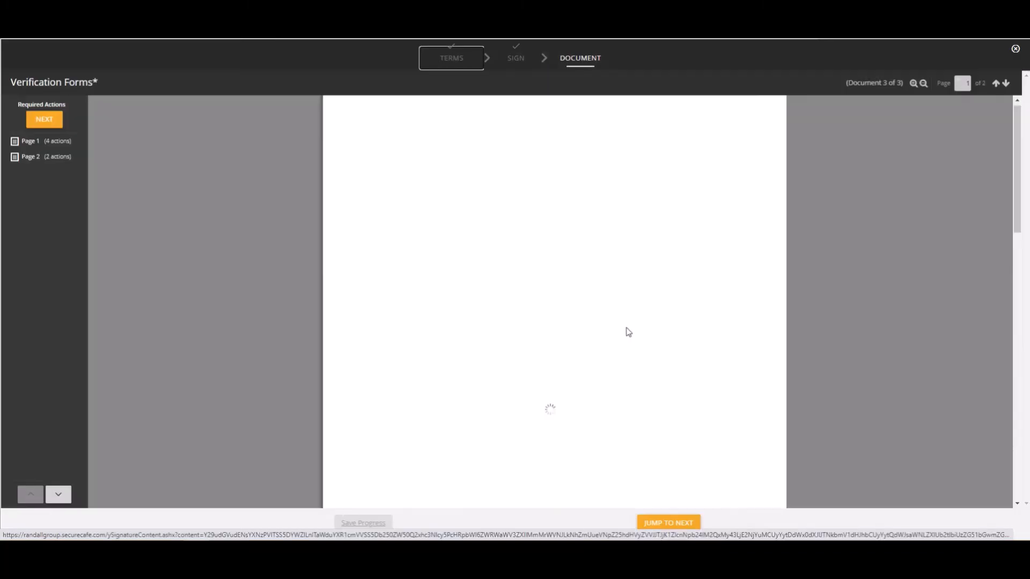
click(687, 523)
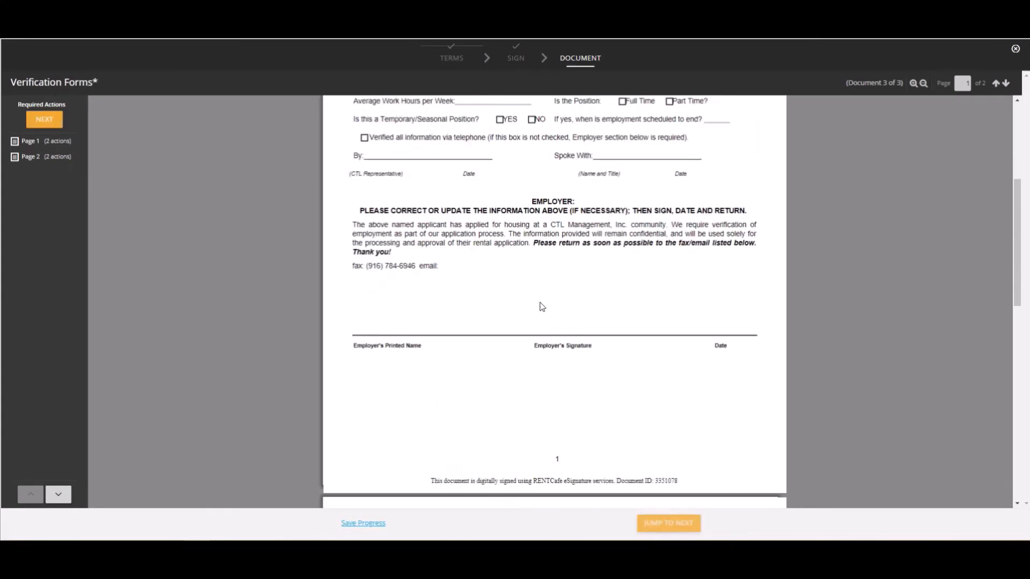
click(520, 300)
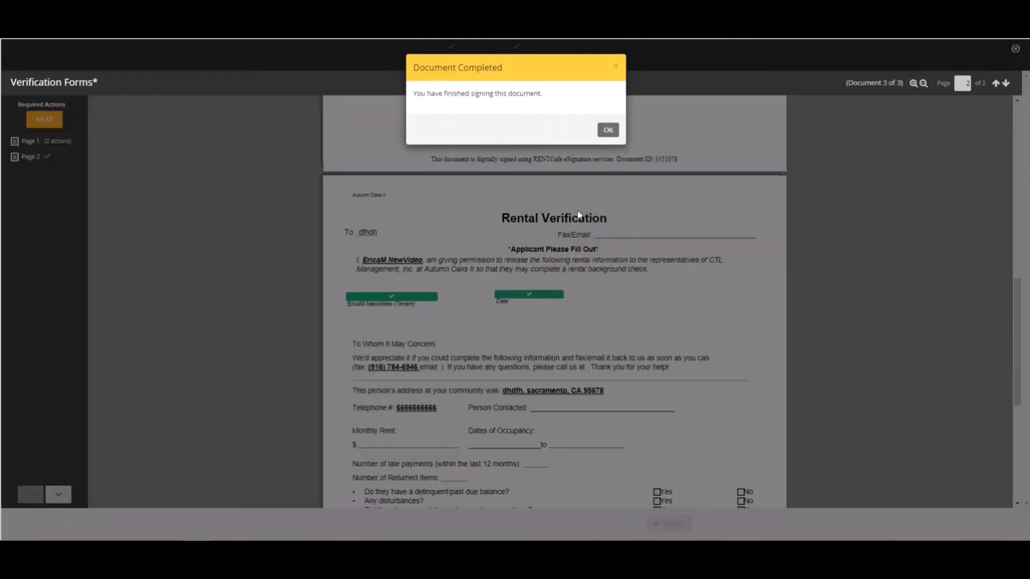
click(608, 130)
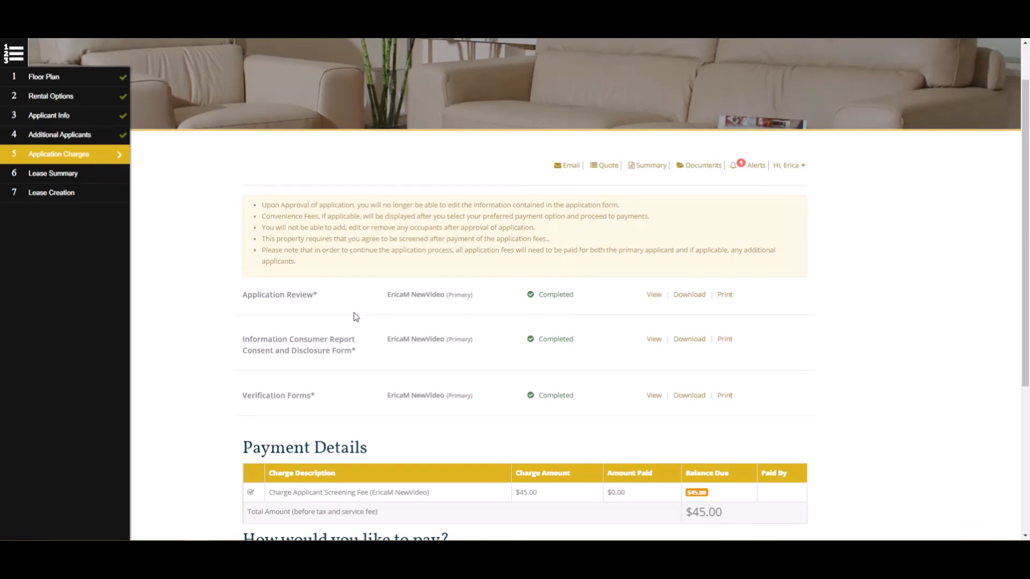
scroll(359, 297, down, 3)
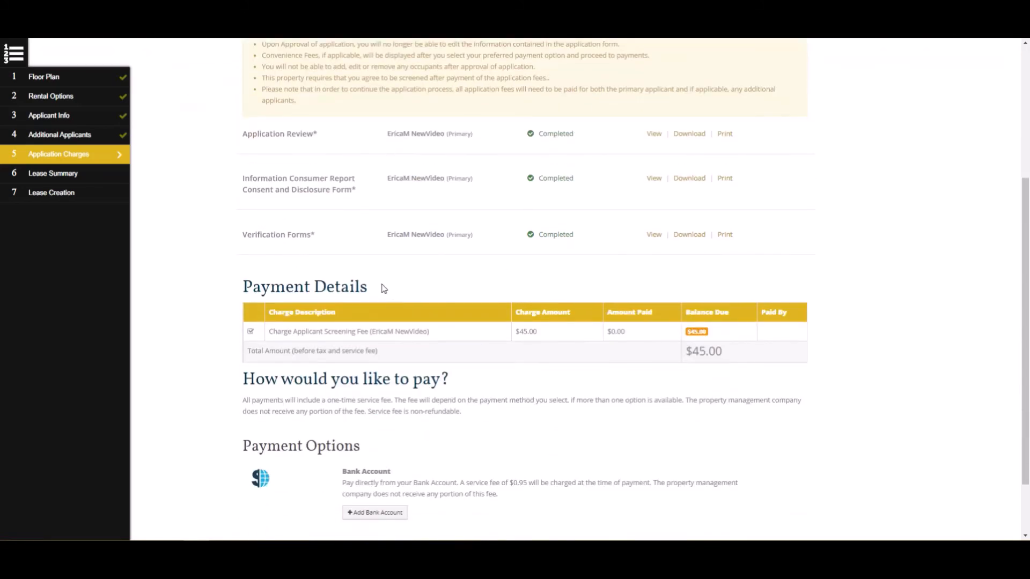
scroll(416, 292, down, 2)
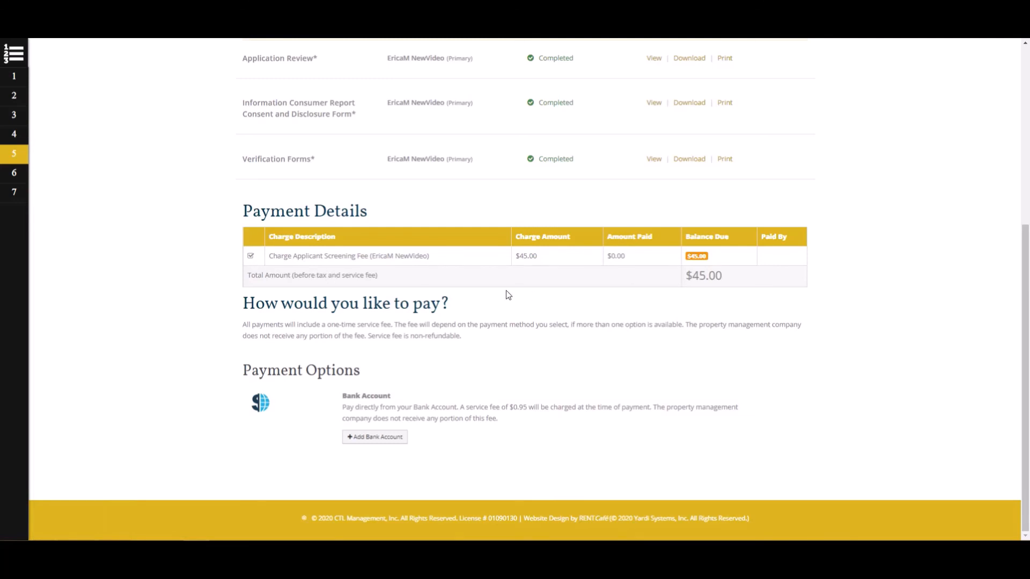
Step: Add a bank account with the account holder's name and the routing number, confirmed
click(382, 437)
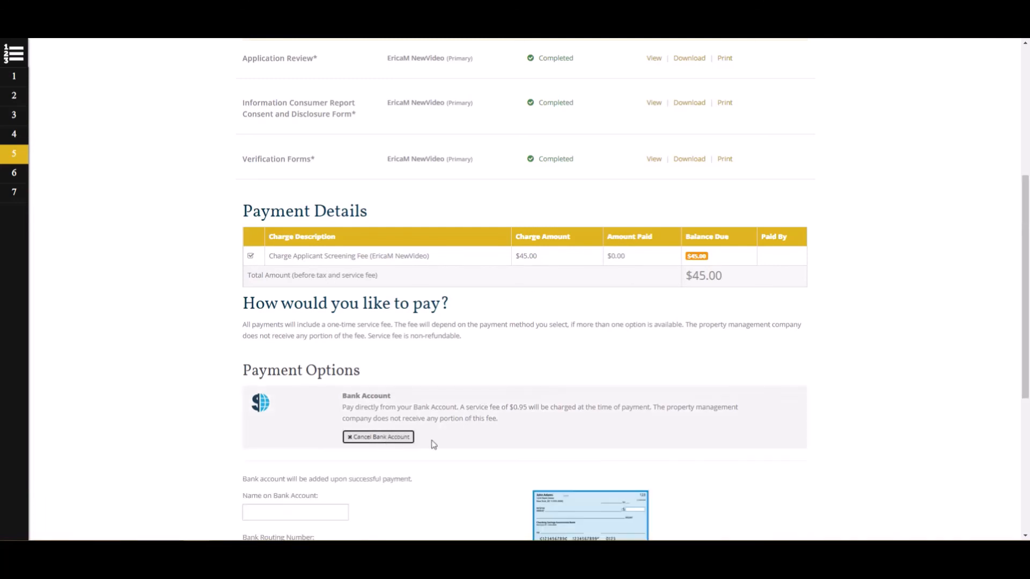
scroll(429, 421, down, 3)
click(298, 350)
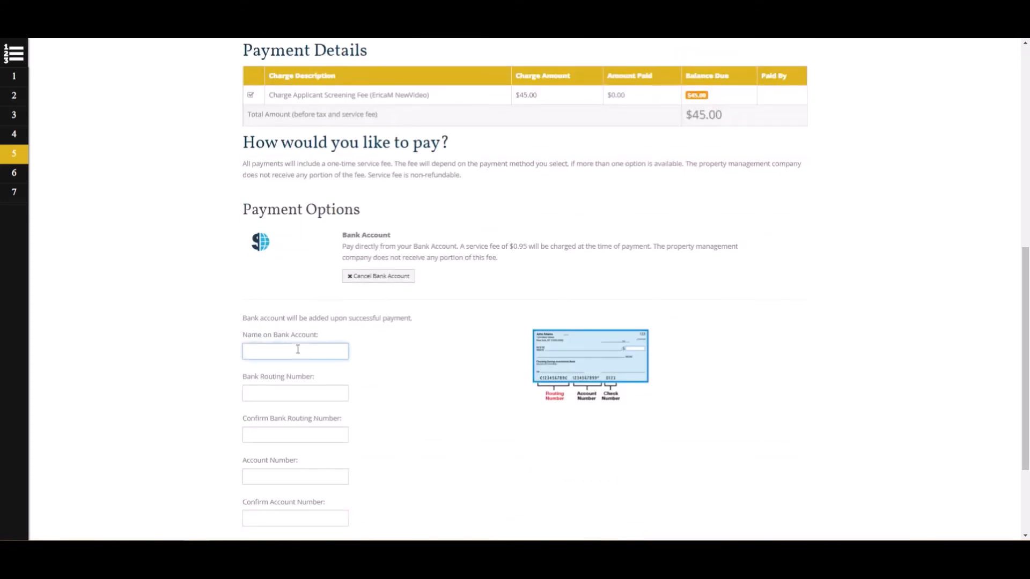
text(EricaM NewVideo)
click(307, 392)
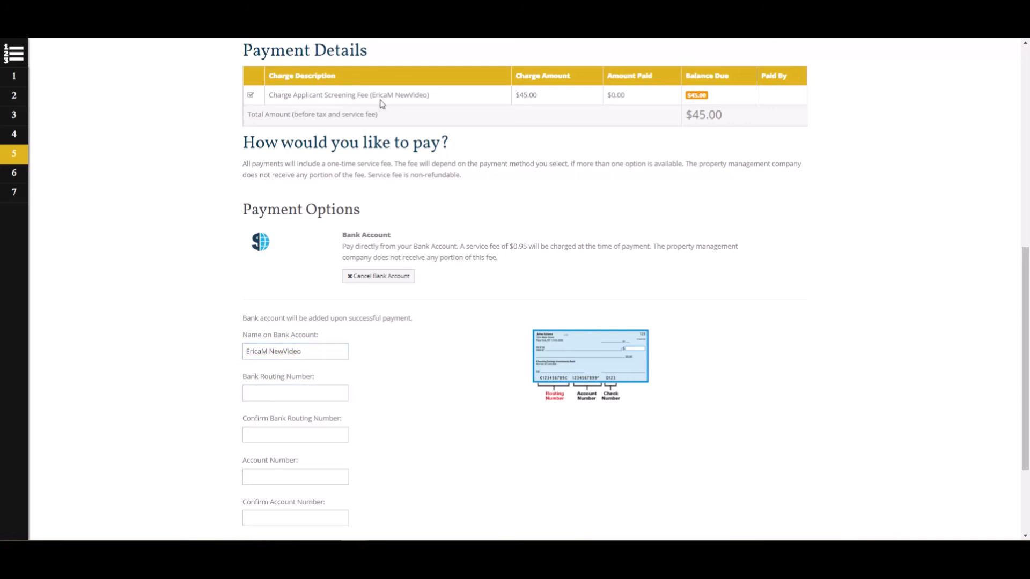
text(322271627)
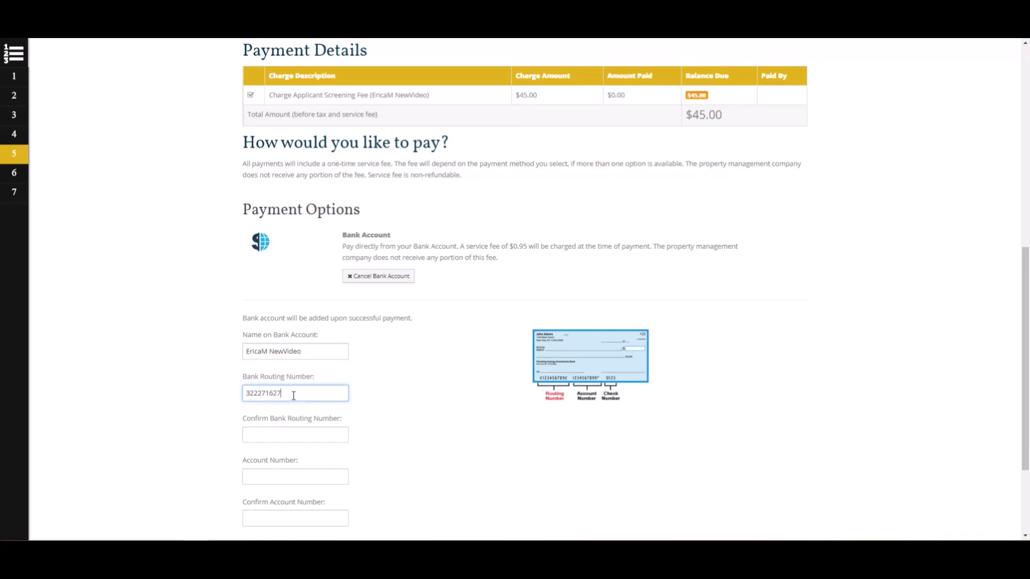
click(293, 440)
text(3222716)
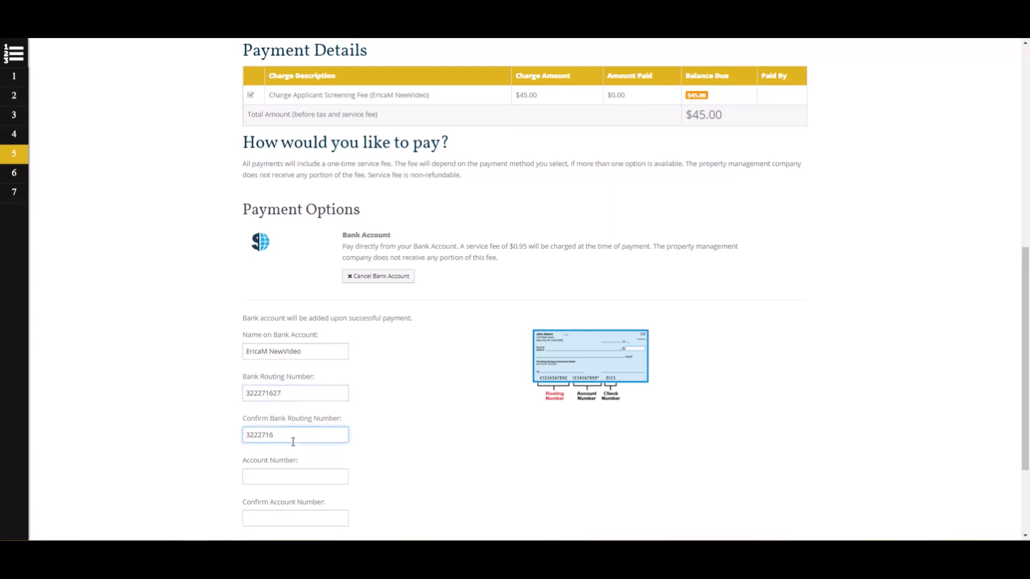
text(727)
Step: Enter and confirm the checking account number and proceed to the $45.95 payment review
click(282, 483)
text(0)
text(0123456)
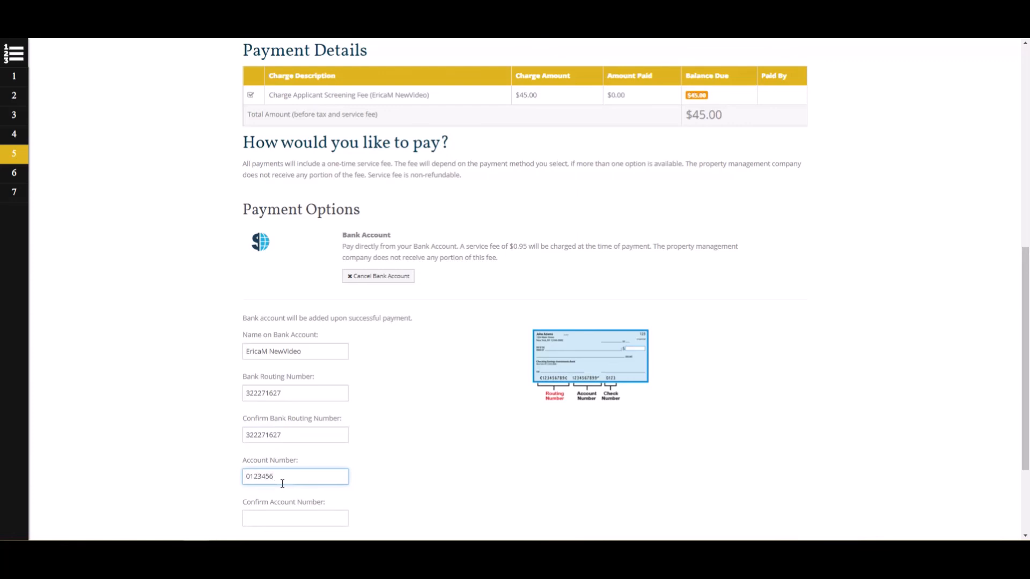
scroll(289, 482, down, 1)
click(294, 472)
text(01234)
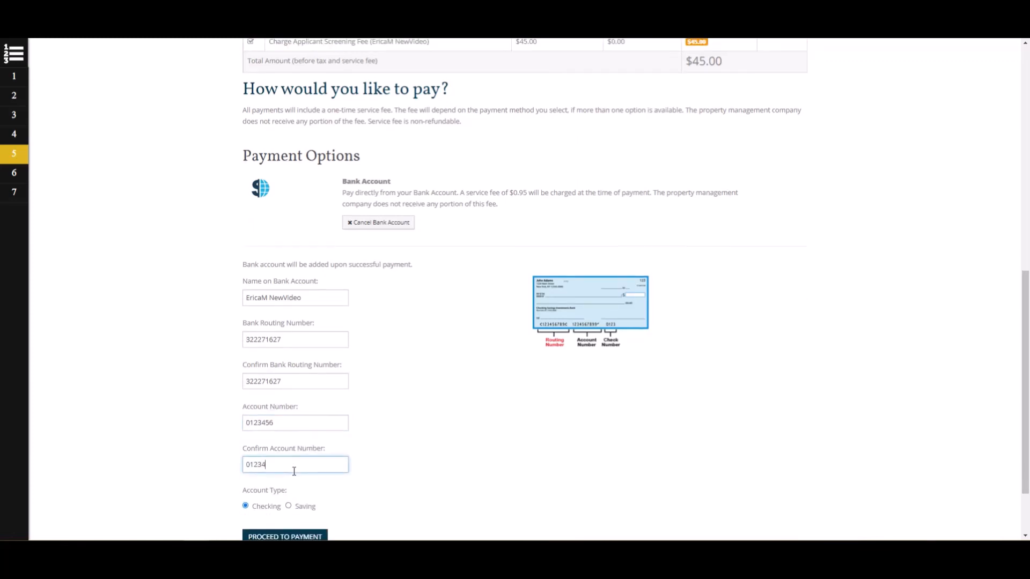
text(56)
scroll(294, 471, down, 2)
click(317, 456)
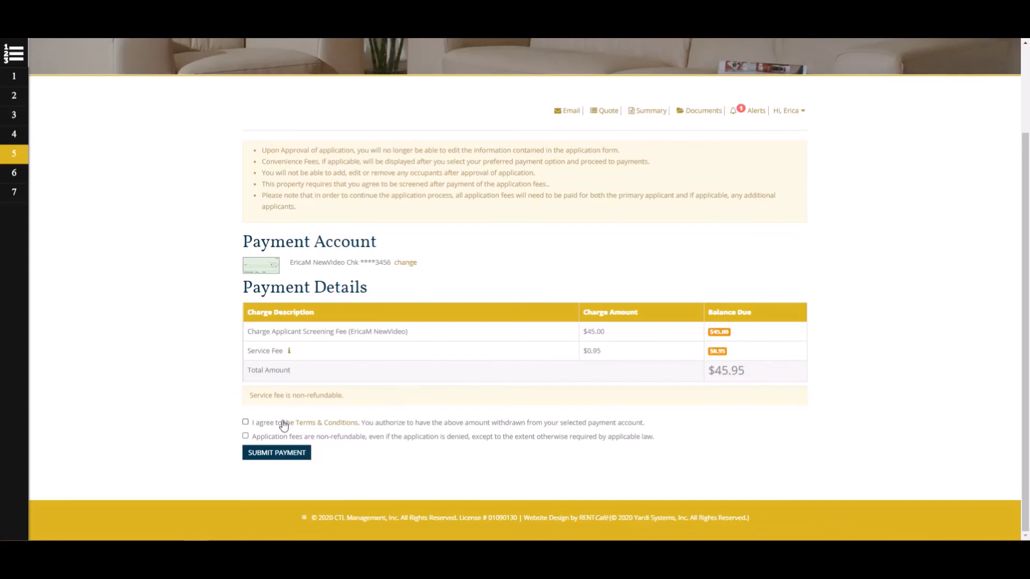
Step: Agree to the Terms & Conditions and the non-refundable fee notice, then submit the $45.95 payment
click(245, 423)
click(246, 437)
click(278, 456)
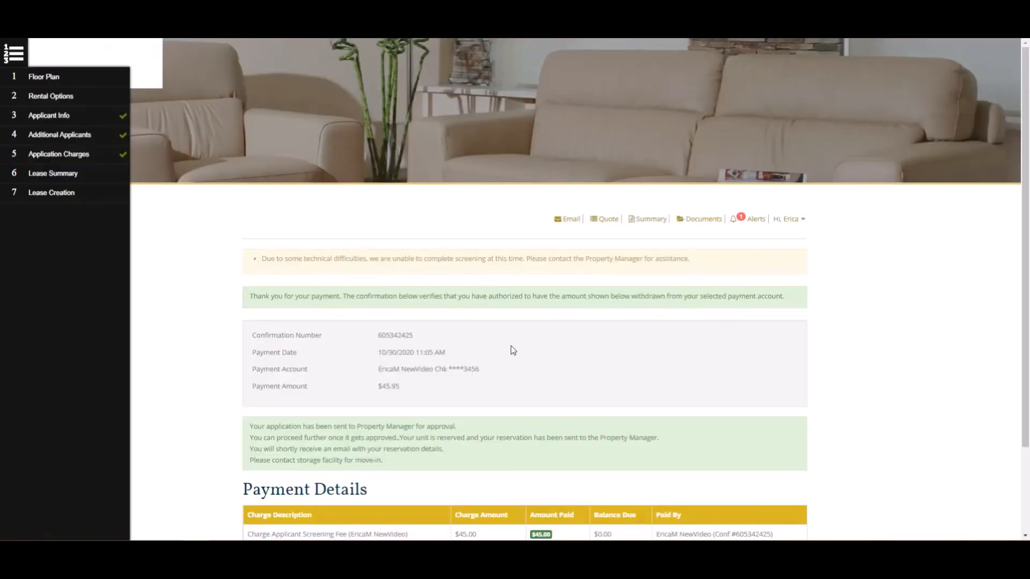
scroll(510, 345, down, 2)
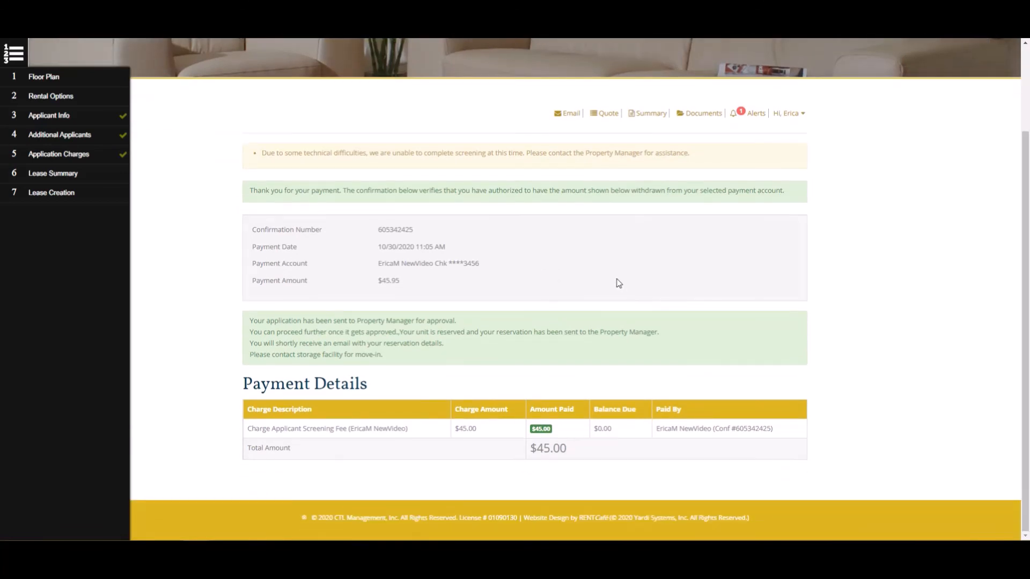